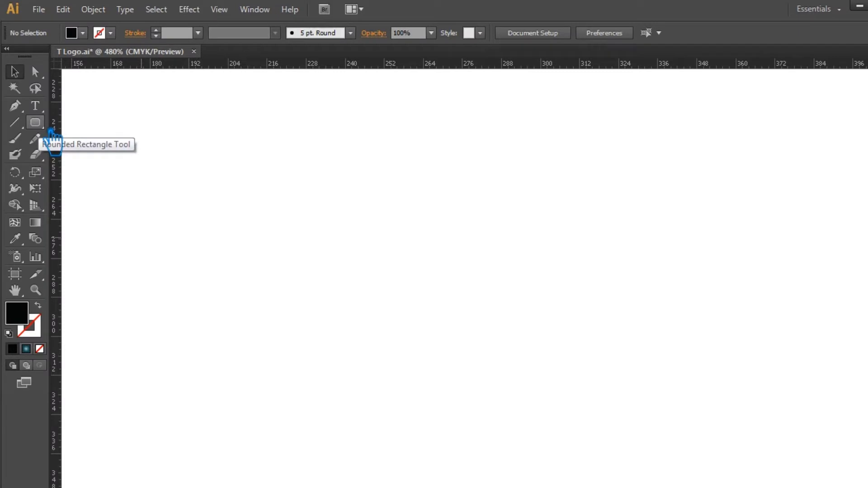
- Switch to the Rounded Rectangle tool in the Tools panel
{"action": "left_click", "coordinate": [51, 131]}
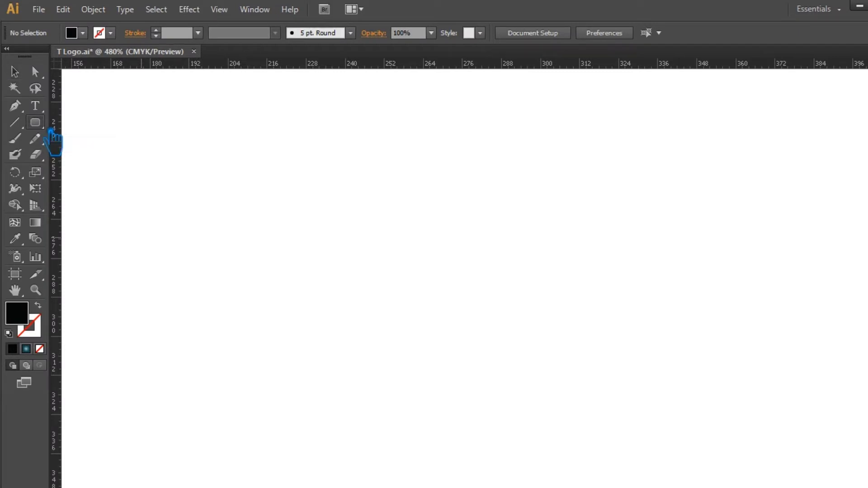
- Draw a rounded rectangle, then move and shrink it into a centred square
{"action": "left_click_drag", "start_coordinate": [212, 150], "coordinate": [558, 473]}
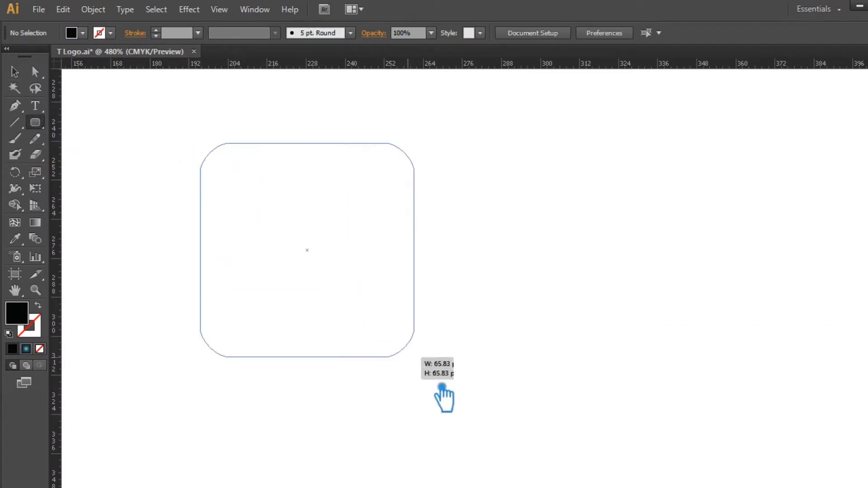
{"action": "left_click", "coordinate": [15, 72]}
{"action": "left_click", "coordinate": [614, 254]}
{"action": "mouse_move", "coordinate": [432, 281]}
{"action": "left_mouse_down"}
{"action": "mouse_move", "coordinate": [439, 247]}
{"action": "mouse_move", "coordinate": [451, 248]}
{"action": "left_mouse_up"}
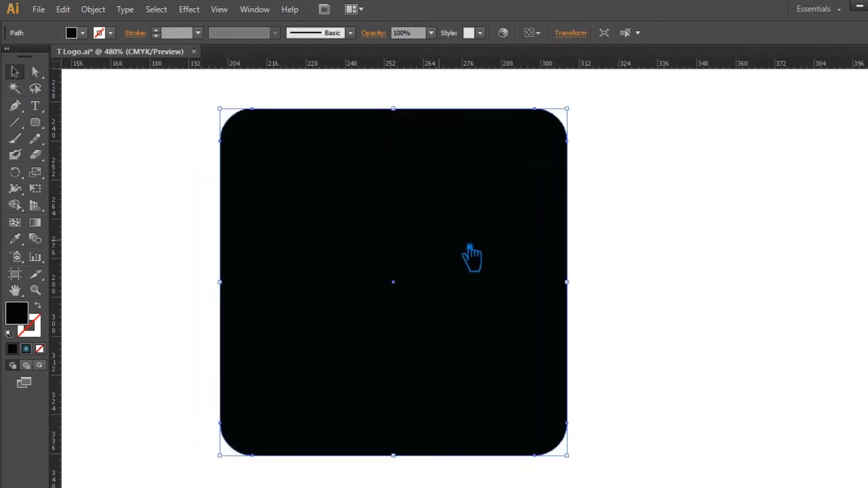
{"action": "left_click", "coordinate": [636, 295]}
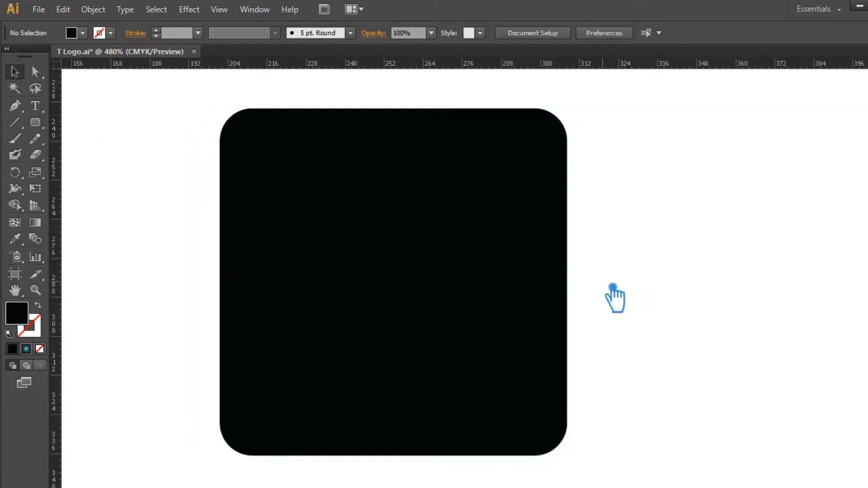
{"action": "left_click", "coordinate": [518, 285]}
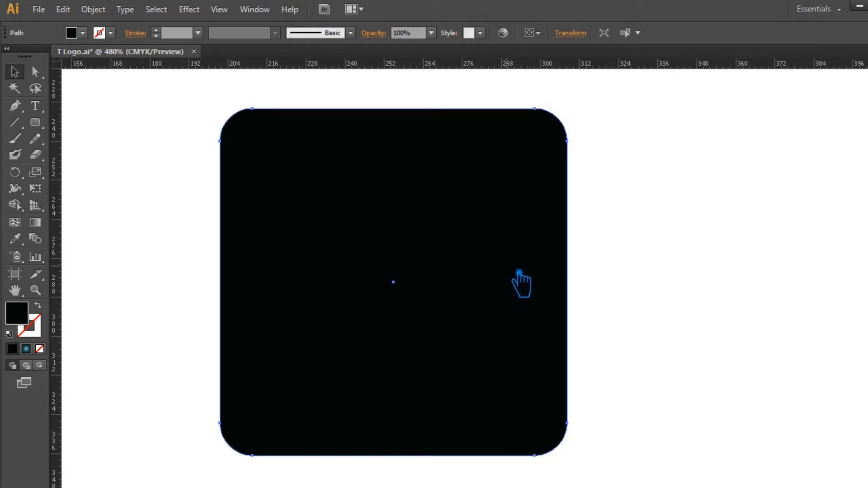
{"action": "left_click_drag", "start_coordinate": [582, 115], "coordinate": [516, 178]}
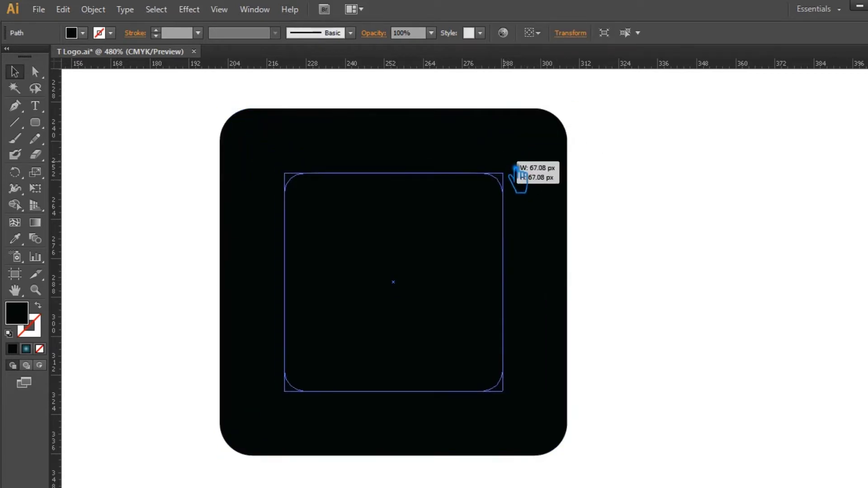
{"action": "left_click", "coordinate": [595, 247]}
{"action": "left_click", "coordinate": [415, 260]}
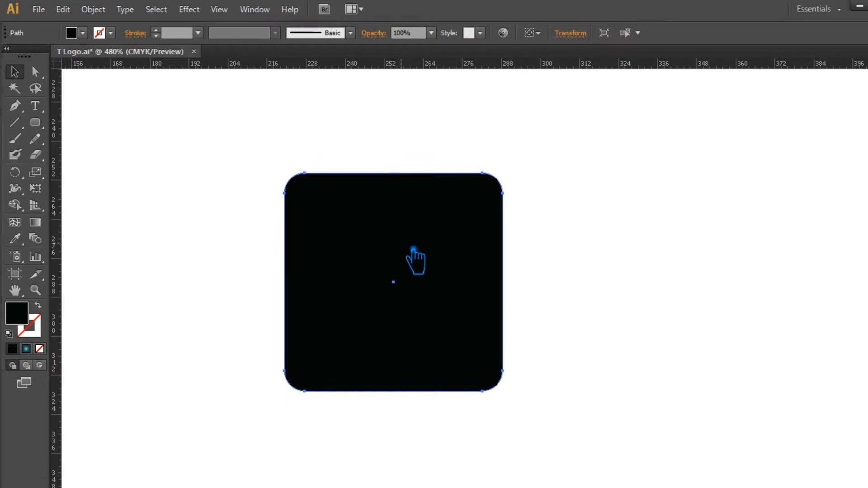
{"action": "left_click", "coordinate": [442, 262]}
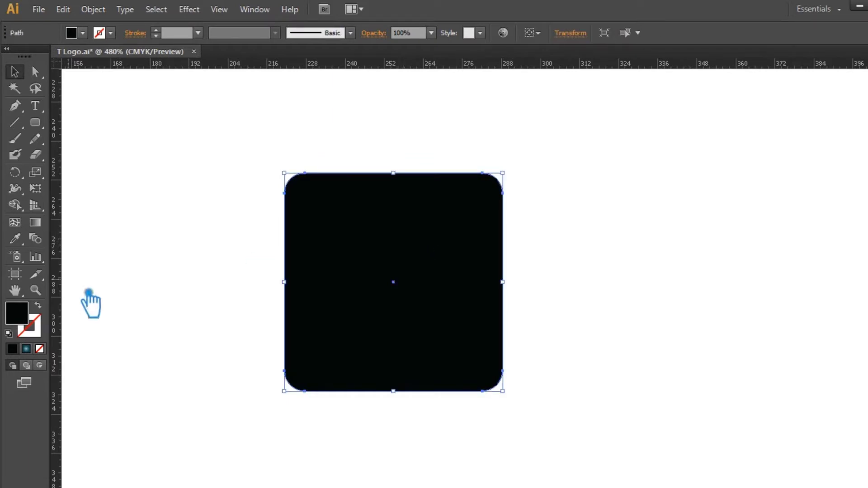
- Make the square hollow with no fill and a 5 pt black stroke
{"action": "left_click", "coordinate": [53, 316]}
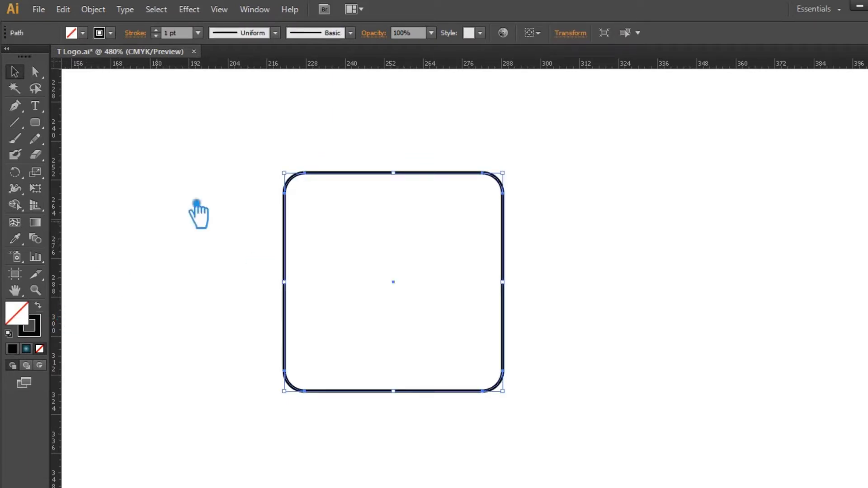
{"action": "key", "text": "Up"}
{"action": "key", "text": "Up"}
{"action": "key", "text": "Up"}
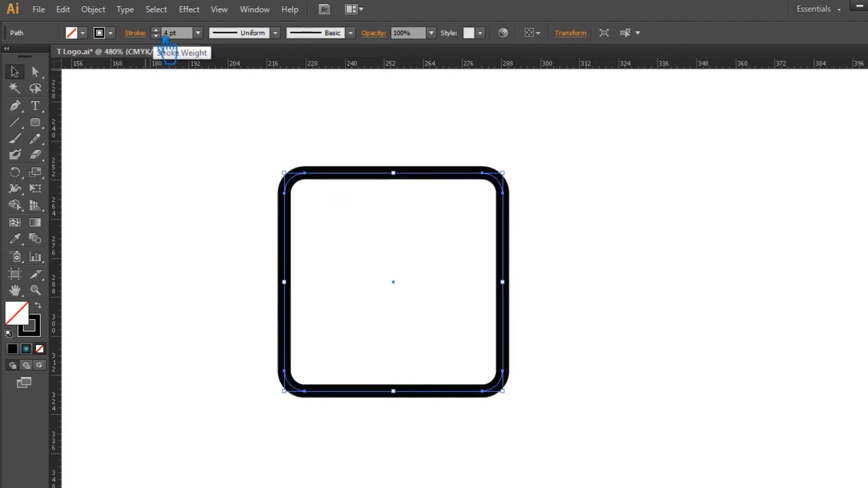
{"action": "key", "text": "Up"}
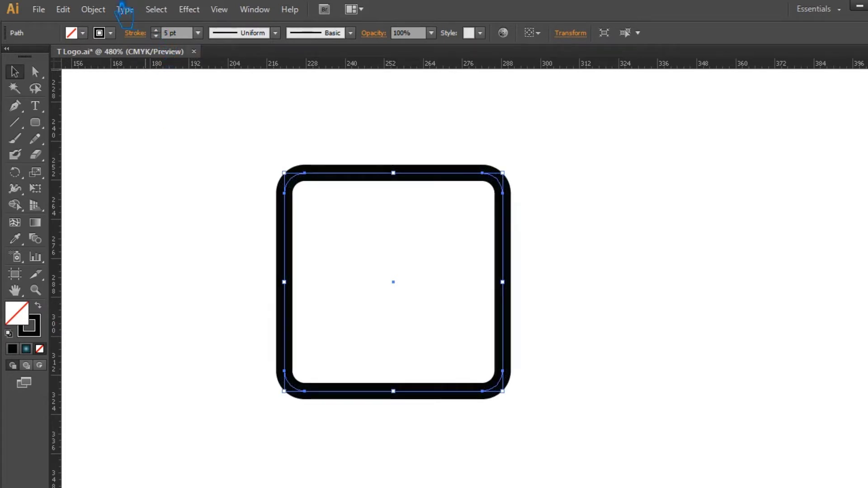
{"action": "left_click_drag", "start_coordinate": [511, 173], "coordinate": [508, 176]}
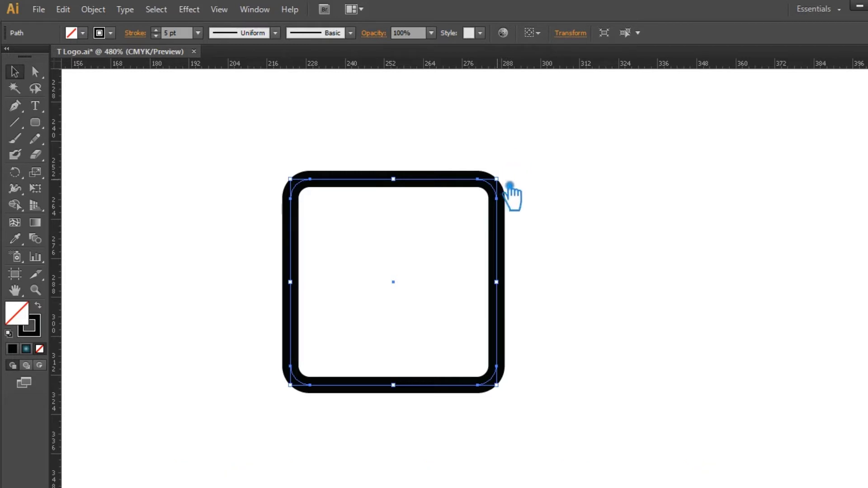
{"action": "left_click", "coordinate": [171, 34]}
{"action": "key", "text": "Down"}
{"action": "key", "text": "Up"}
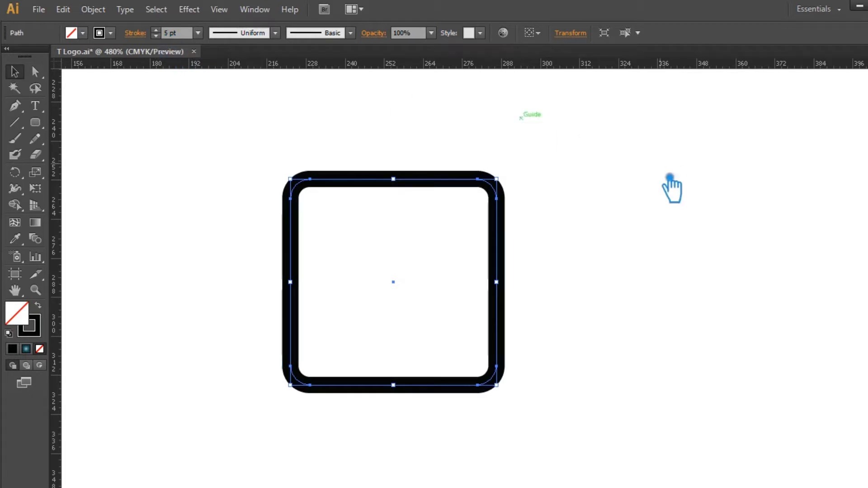
{"action": "left_click", "coordinate": [622, 263]}
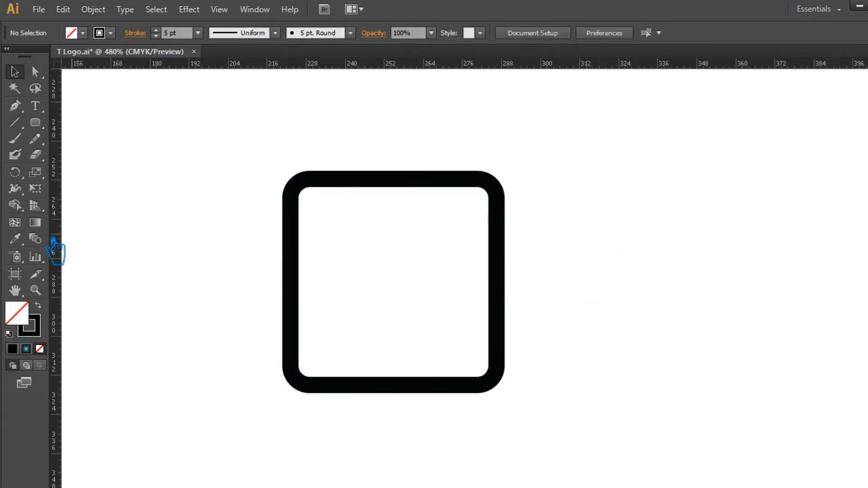
{"action": "left_click", "coordinate": [35, 123]}
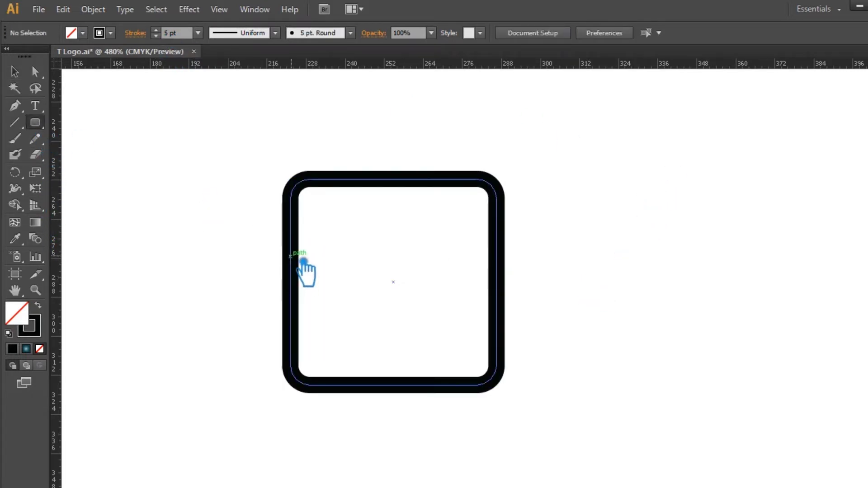
- Draw a tall pill bottom-left, copy it bottom-right, and stretch both upward
{"action": "left_click_drag", "start_coordinate": [304, 262], "coordinate": [374, 394]}
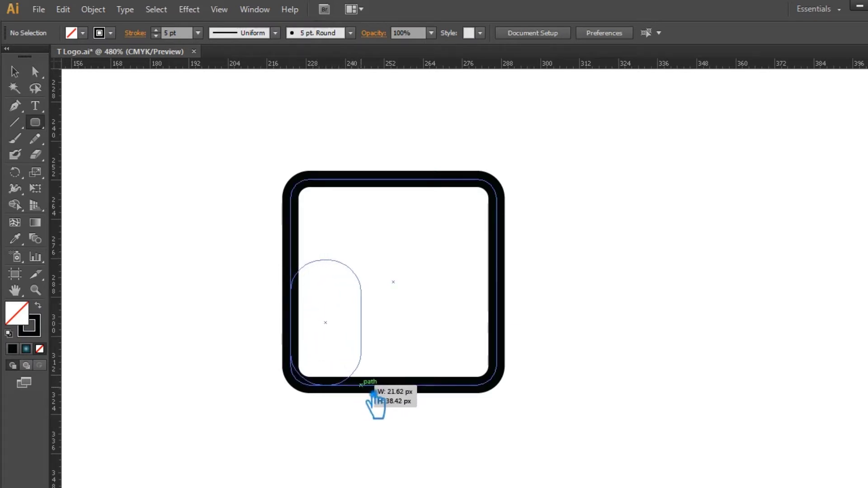
{"action": "left_click_drag", "start_coordinate": [374, 393], "coordinate": [372, 393]}
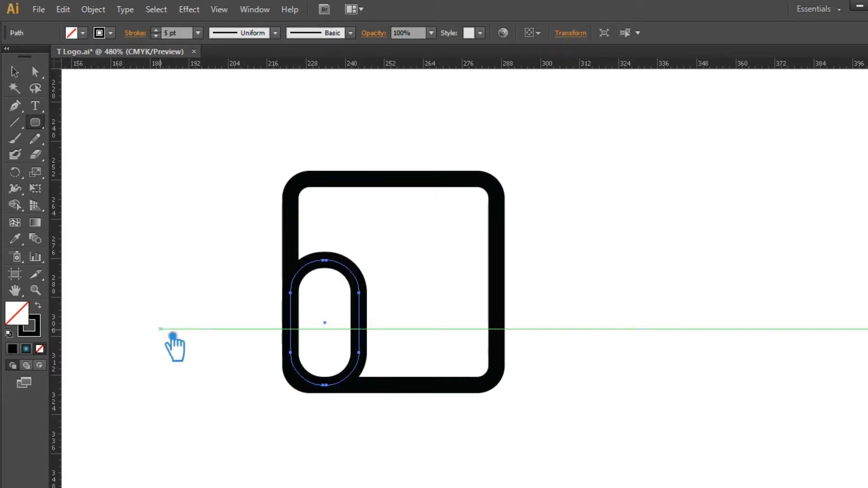
{"action": "left_click", "coordinate": [18, 74]}
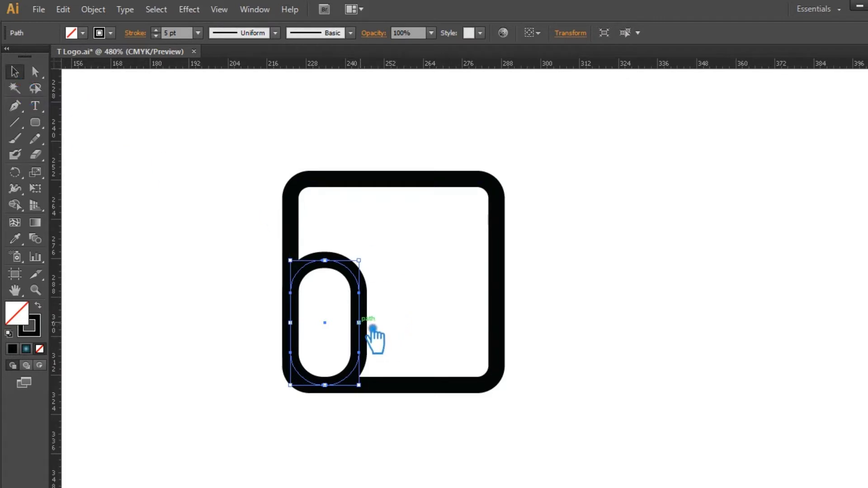
{"action": "left_click_drag", "start_coordinate": [373, 332], "coordinate": [509, 337]}
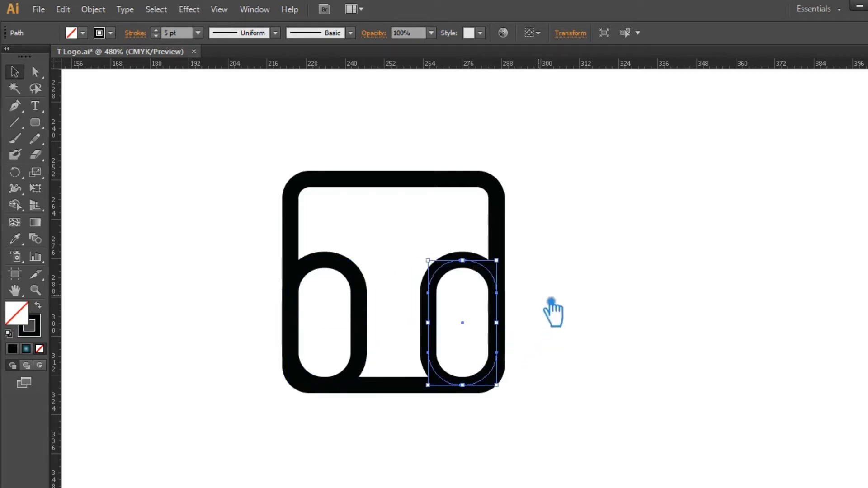
{"action": "left_click", "coordinate": [346, 279], "text": "shift"}
{"action": "left_click_drag", "start_coordinate": [404, 266], "coordinate": [405, 256]}
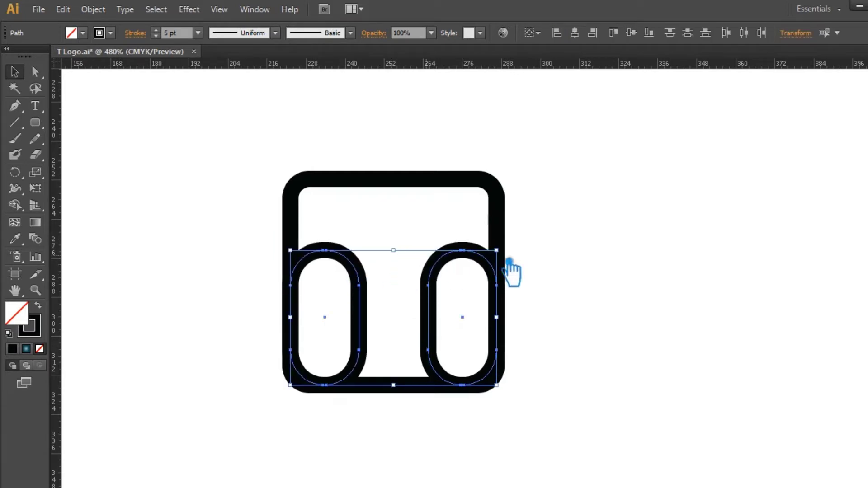
{"action": "left_click", "coordinate": [595, 271]}
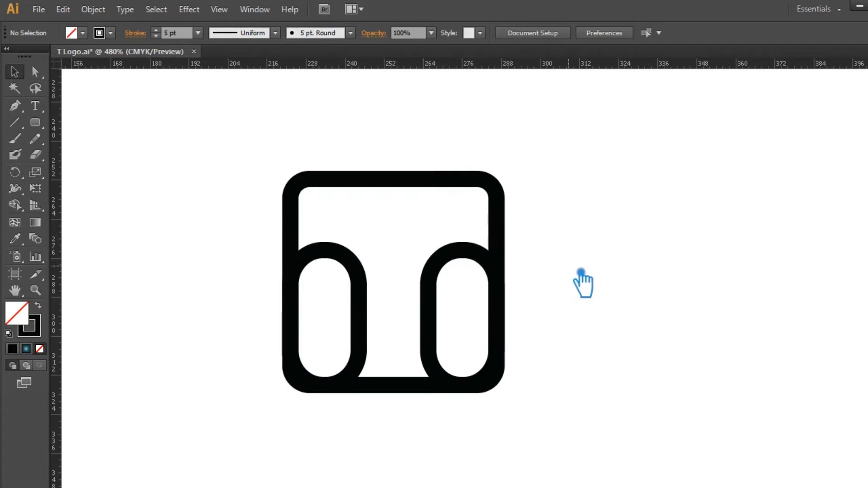
- Delete the left pill, keeping only the right one
{"action": "left_click", "coordinate": [457, 263]}
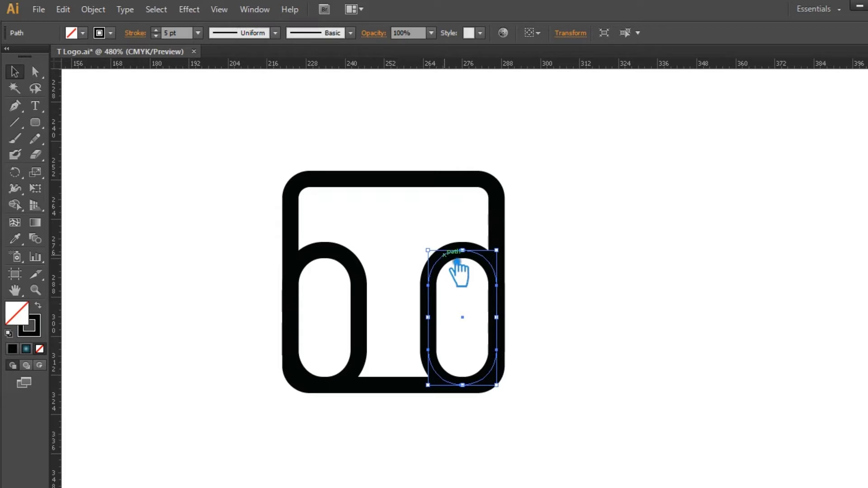
{"action": "left_click", "coordinate": [587, 253]}
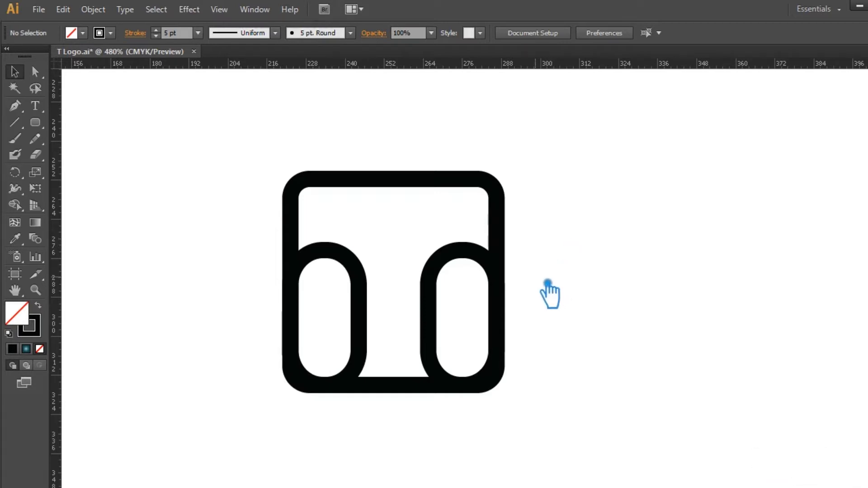
{"action": "left_click", "coordinate": [369, 305]}
{"action": "key", "text": "Delete"}
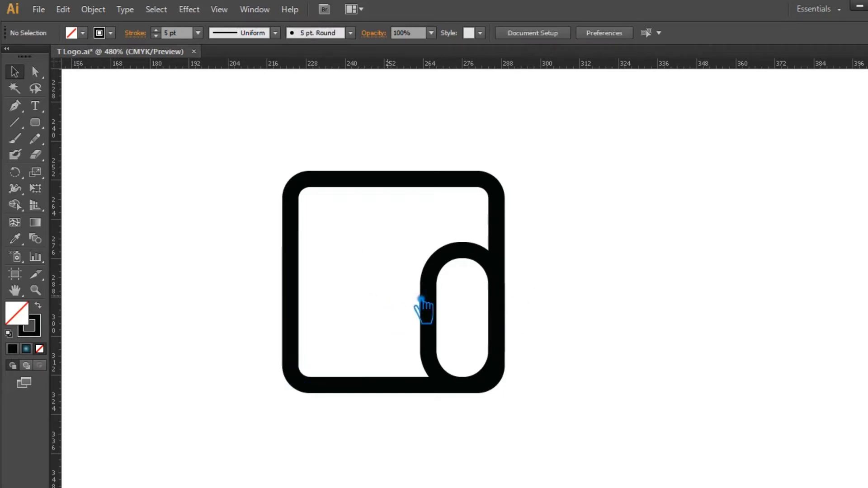
- Restore the left pill and fit a plain rectangle around it in the lower-left corner
{"action": "key", "text": "ctrl+z"}
{"action": "left_click", "coordinate": [643, 264]}
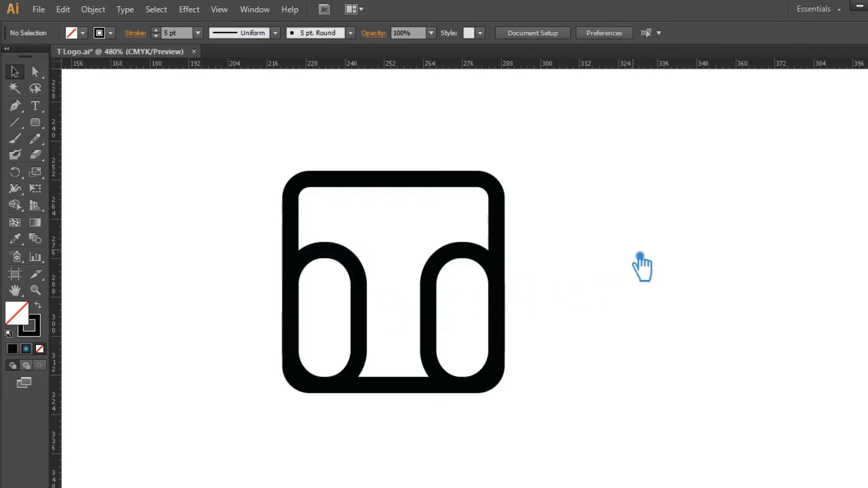
{"action": "left_click", "coordinate": [35, 122]}
{"action": "left_click", "coordinate": [67, 121]}
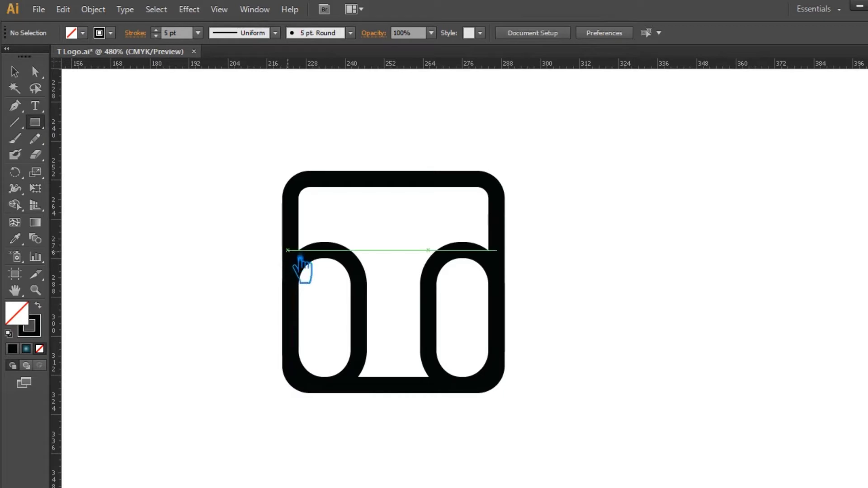
{"action": "left_click_drag", "start_coordinate": [288, 250], "coordinate": [359, 386]}
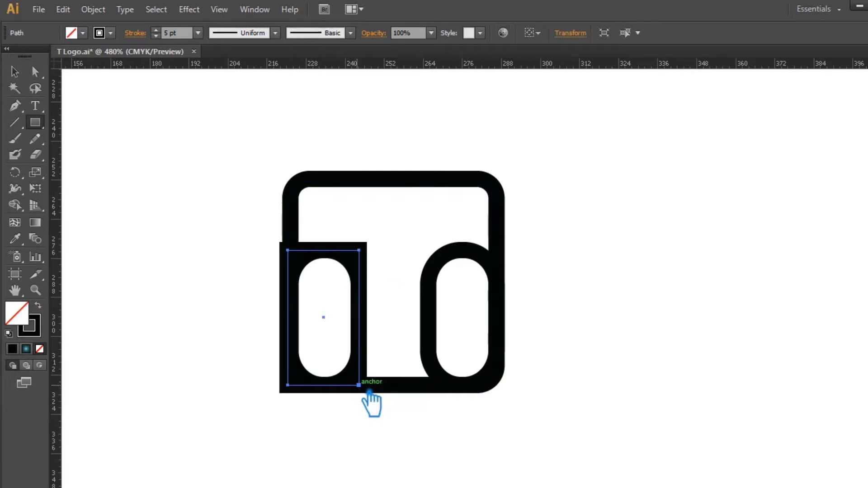
{"action": "left_click", "coordinate": [14, 71]}
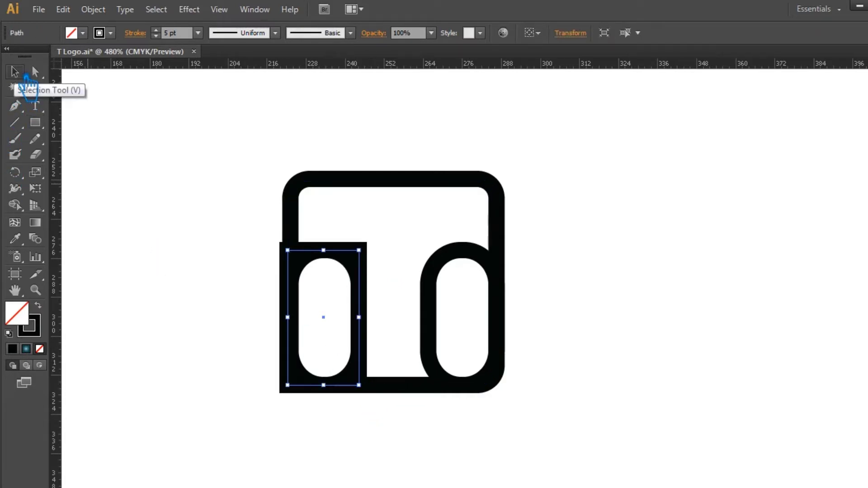
{"action": "left_click_drag", "start_coordinate": [359, 251], "coordinate": [367, 265]}
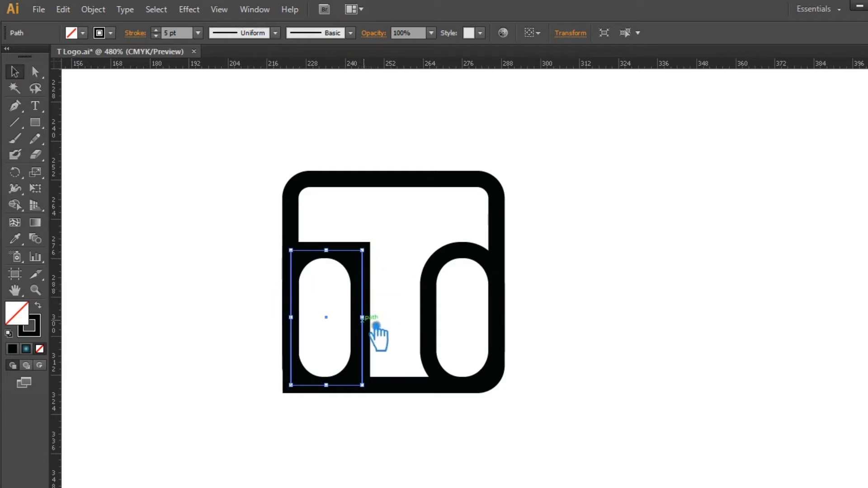
{"action": "left_click_drag", "start_coordinate": [376, 323], "coordinate": [371, 325]}
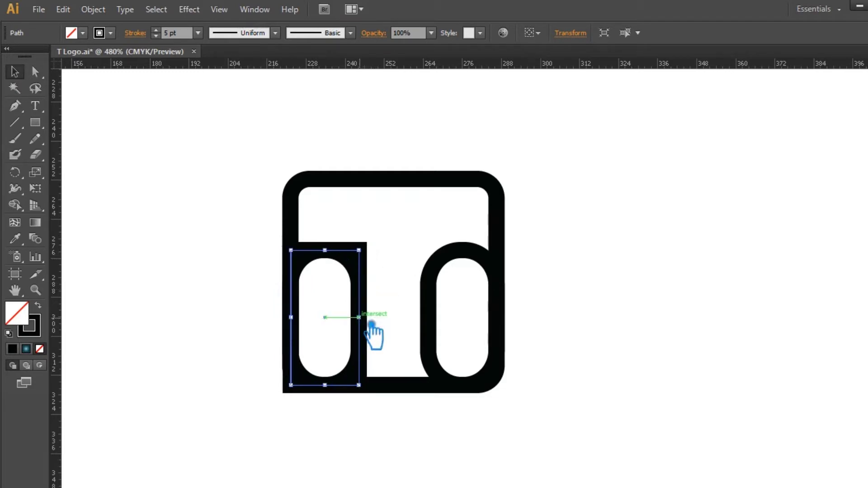
{"action": "left_click", "coordinate": [590, 291]}
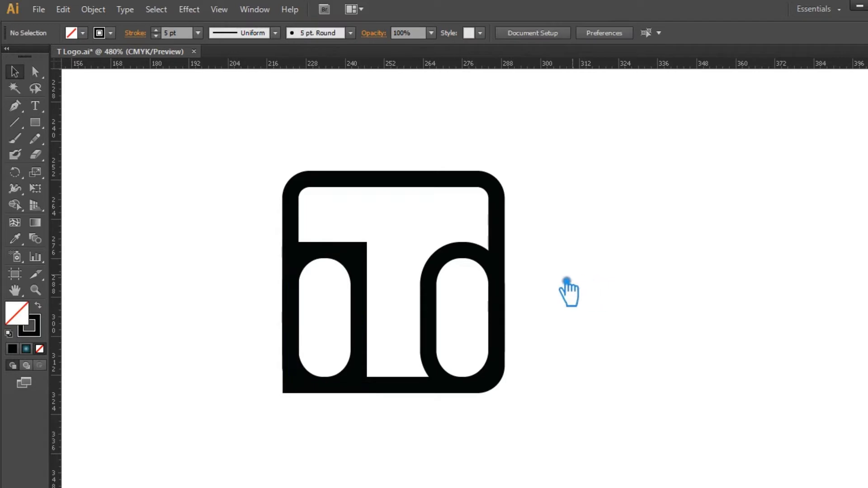
{"action": "left_click", "coordinate": [375, 261]}
- Alt-drag a level copy of the left block onto the right pill, leaving a white T
{"action": "left_click_drag", "start_coordinate": [371, 278], "coordinate": [507, 280]}
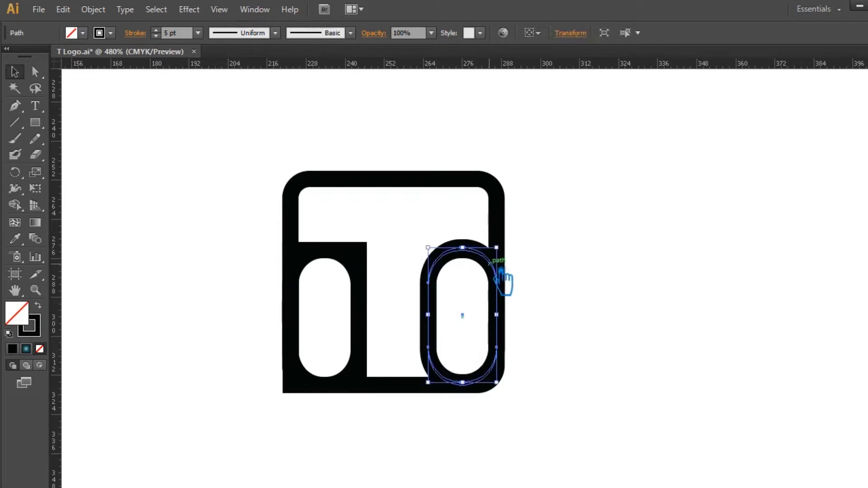
{"action": "key", "text": "ctrl+z"}
{"action": "left_click", "coordinate": [374, 252]}
{"action": "left_click", "coordinate": [369, 263]}
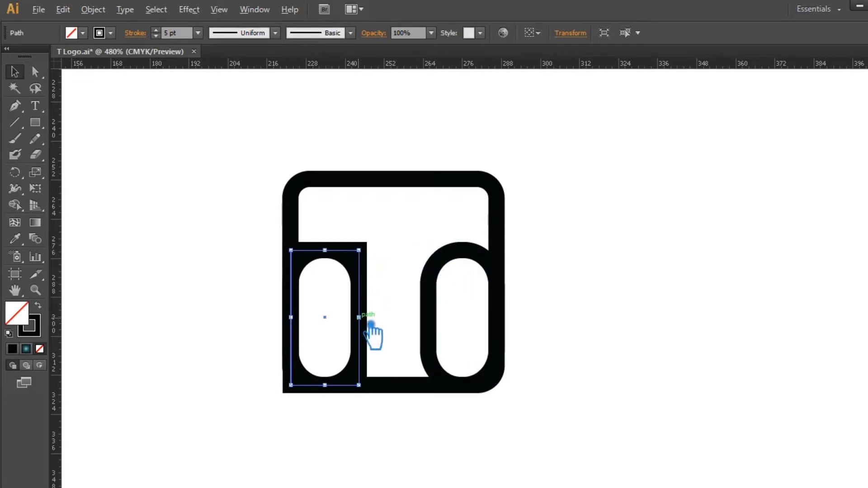
{"action": "left_click_drag", "start_coordinate": [371, 326], "coordinate": [507, 326]}
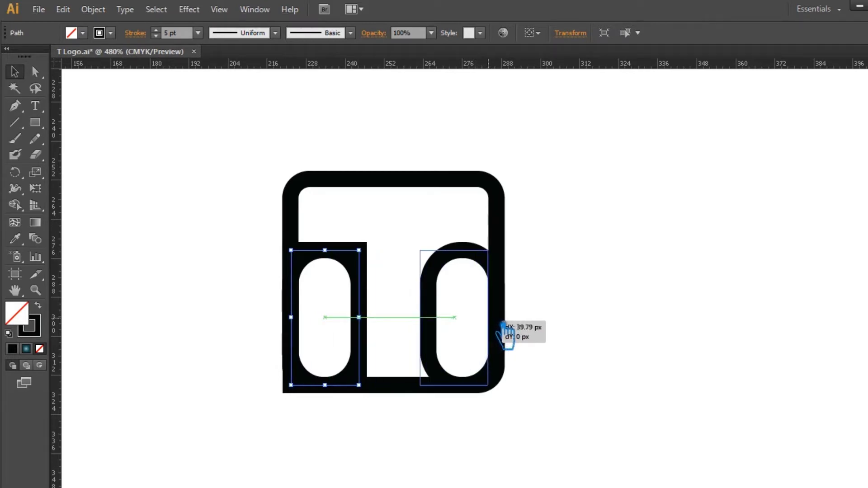
{"action": "left_click_drag", "start_coordinate": [507, 325], "coordinate": [507, 328]}
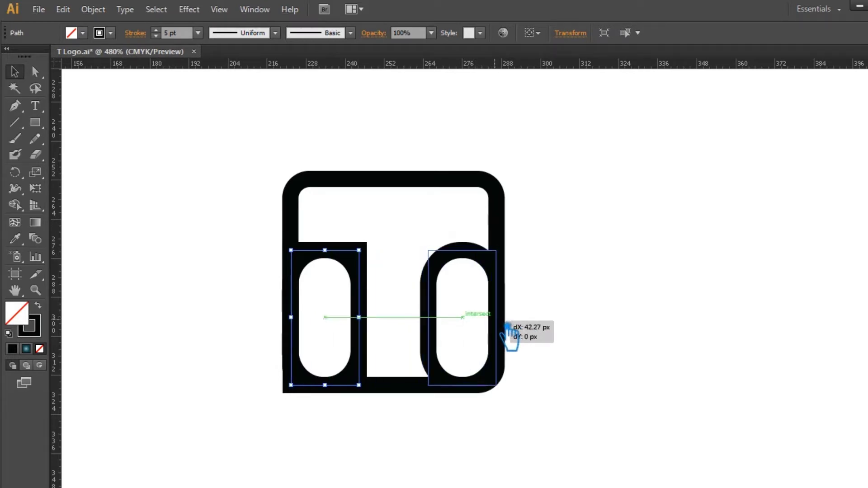
{"action": "left_click_drag", "start_coordinate": [509, 327], "coordinate": [508, 328]}
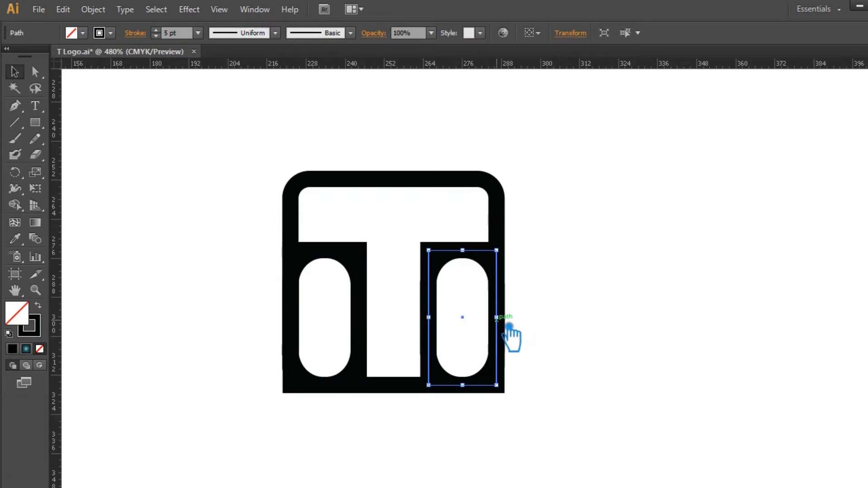
{"action": "left_click", "coordinate": [588, 325]}
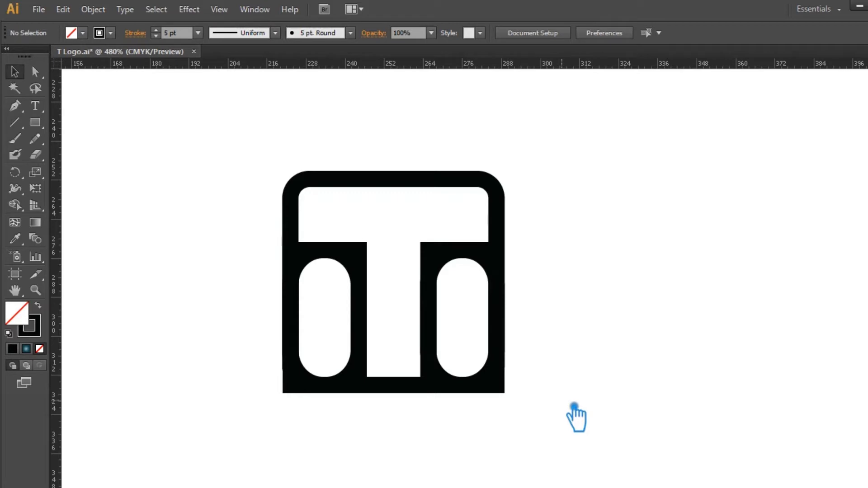
{"action": "left_click_drag", "start_coordinate": [581, 437], "coordinate": [257, 172]}
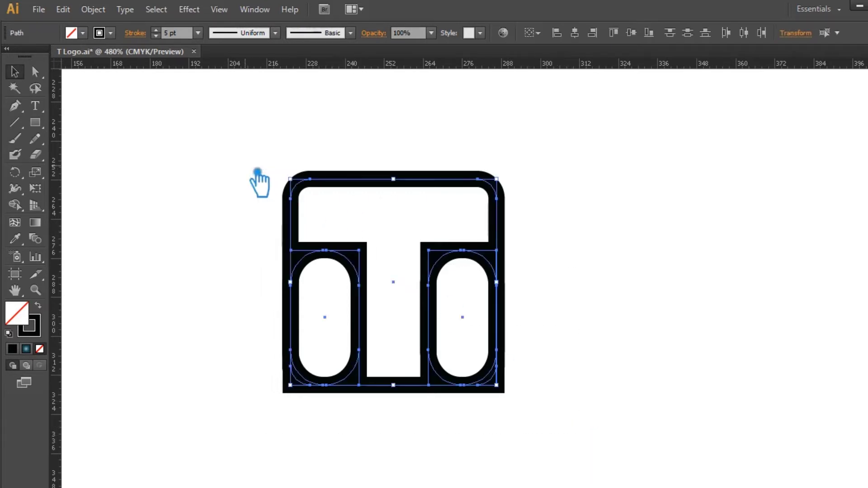
- Expand the selected artwork's fill and stroke into shapes
{"action": "left_click", "coordinate": [93, 9]}
{"action": "left_click", "coordinate": [118, 156]}
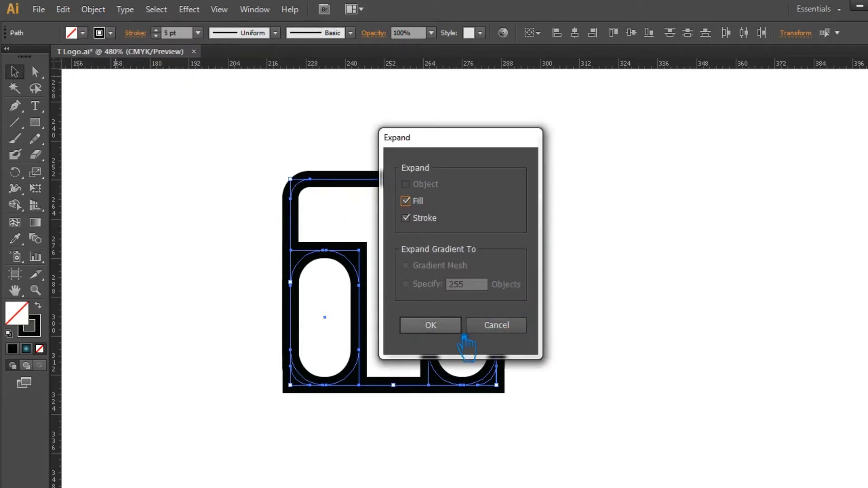
{"action": "left_click", "coordinate": [465, 335]}
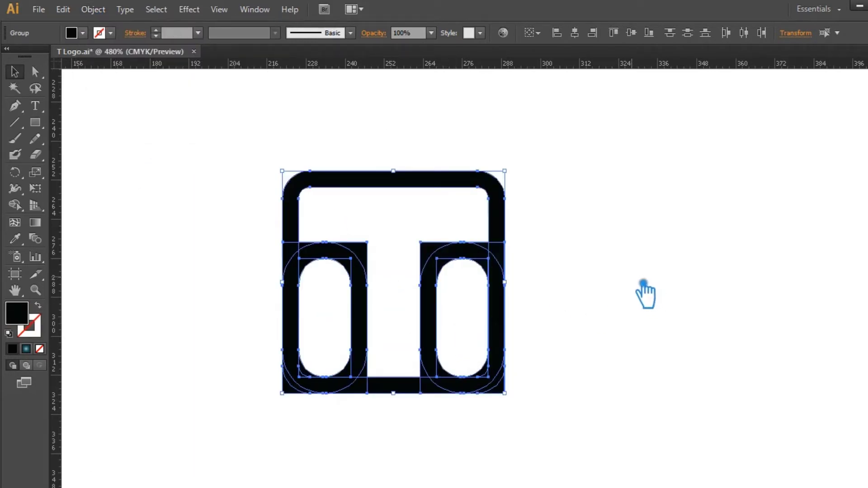
{"action": "left_click", "coordinate": [668, 299]}
{"action": "left_click", "coordinate": [361, 278]}
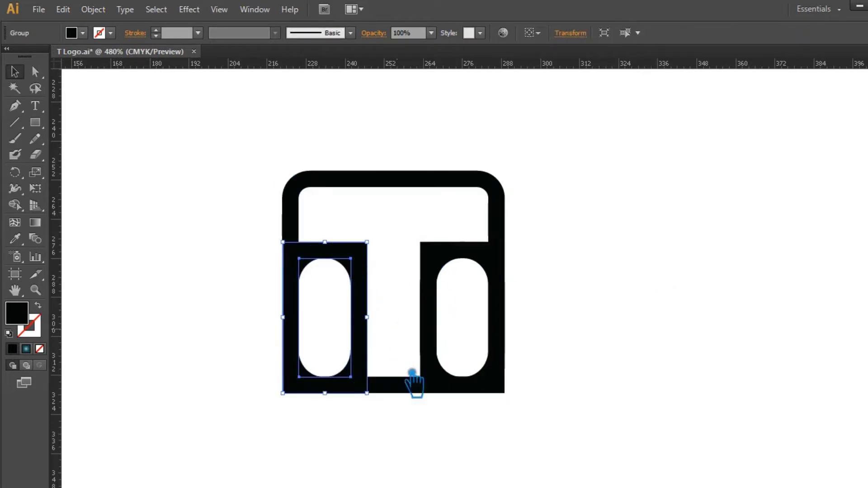
- Apply Pathfinder Divide to the whole logo and ungroup the pieces
{"action": "left_click_drag", "start_coordinate": [587, 430], "coordinate": [190, 160]}
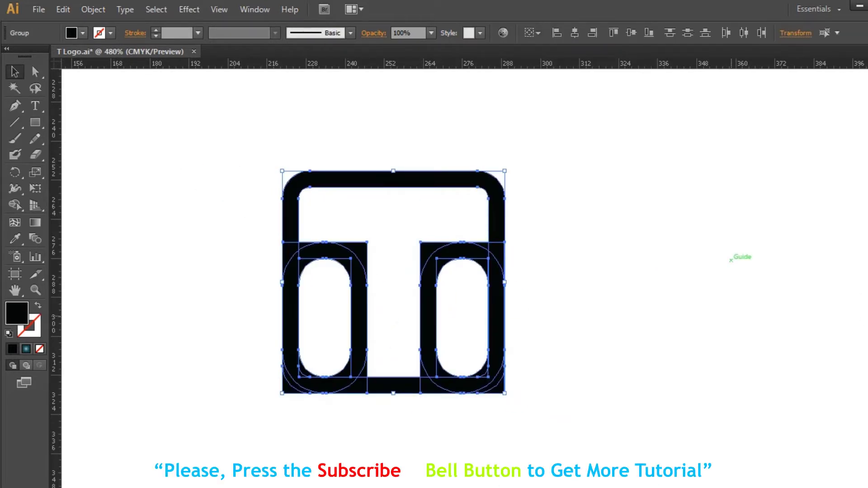
{"action": "key", "text": "shift+ctrl+F9"}
{"action": "left_click", "coordinate": [778, 302]}
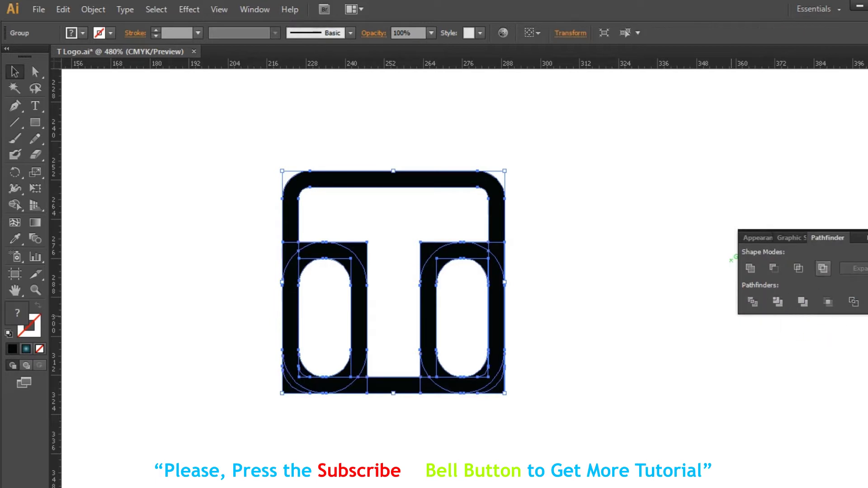
{"action": "left_click", "coordinate": [790, 251]}
{"action": "left_click", "coordinate": [475, 265]}
{"action": "right_click", "coordinate": [474, 267]}
{"action": "left_click", "coordinate": [498, 330]}
{"action": "left_click", "coordinate": [607, 302]}
- Delete the corner piece at the right oval's top-left
{"action": "left_click", "coordinate": [453, 270]}
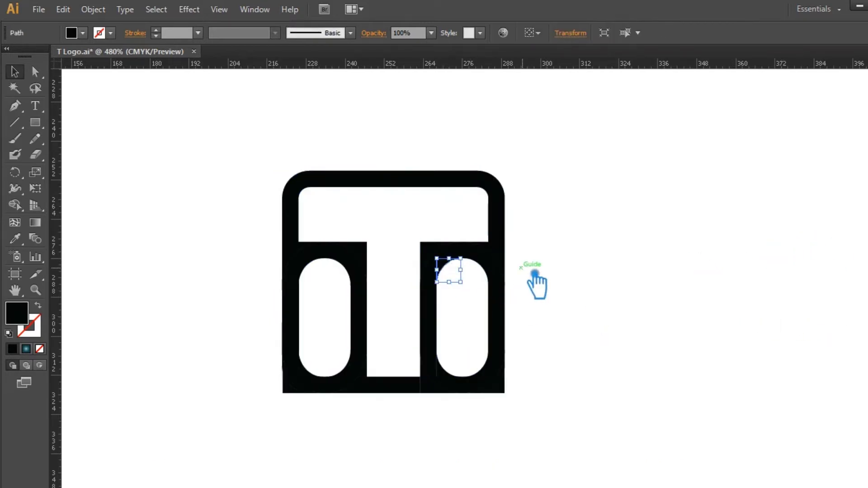
{"action": "left_click", "coordinate": [624, 275]}
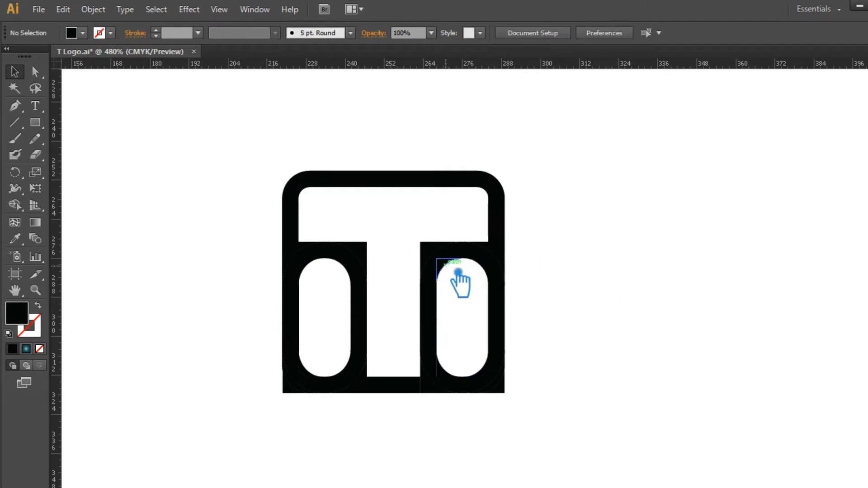
{"action": "left_click", "coordinate": [441, 255]}
{"action": "key", "text": "Delete"}
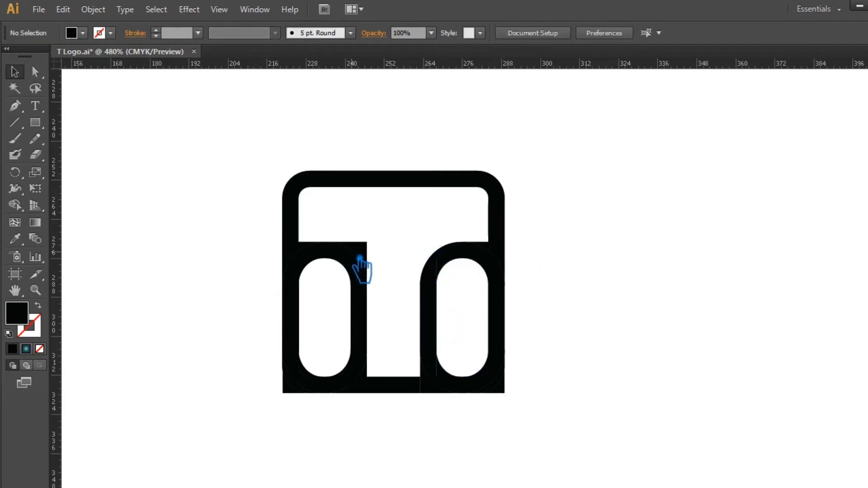
- Delete the top corner pieces on the left pillar, right oval and left oval
{"action": "left_click", "coordinate": [373, 254]}
{"action": "key", "text": "Delete"}
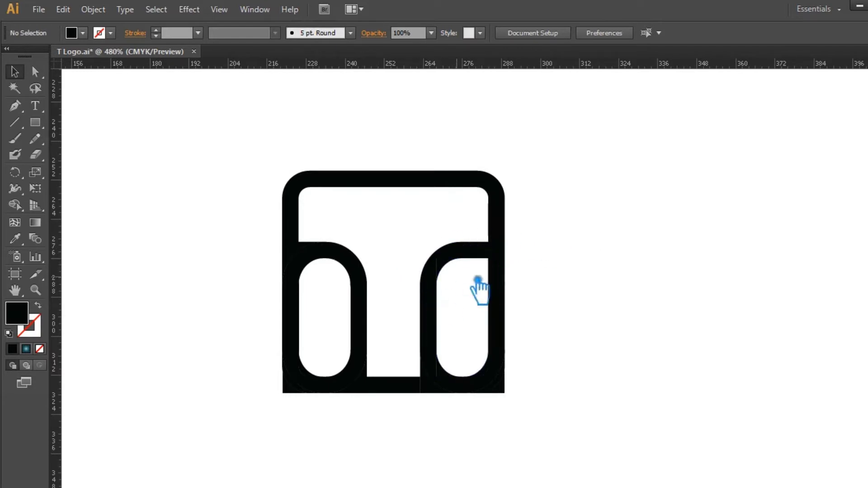
{"action": "left_click", "coordinate": [493, 276]}
{"action": "key", "text": "Delete"}
{"action": "left_click", "coordinate": [325, 272]}
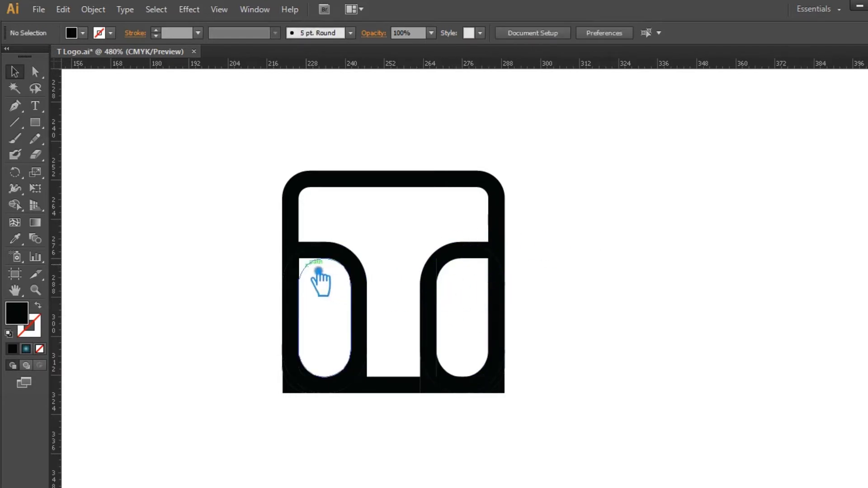
{"action": "key", "text": "Delete"}
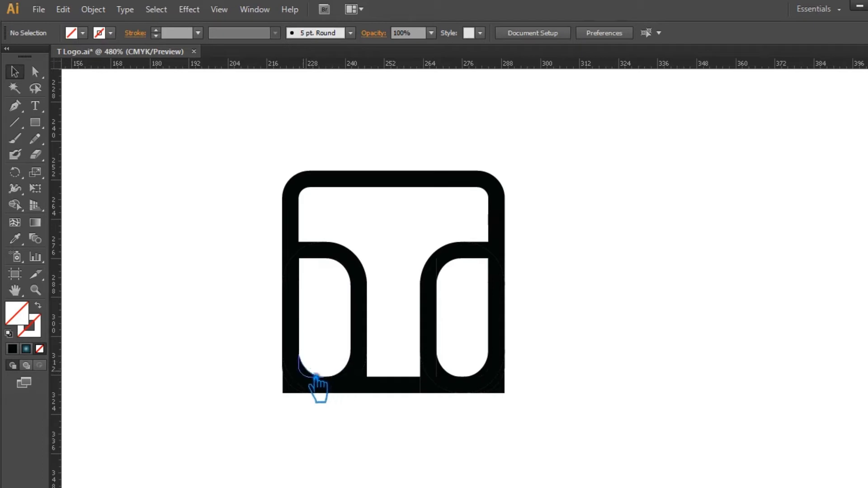
{"action": "left_click_drag", "start_coordinate": [317, 376], "coordinate": [318, 384]}
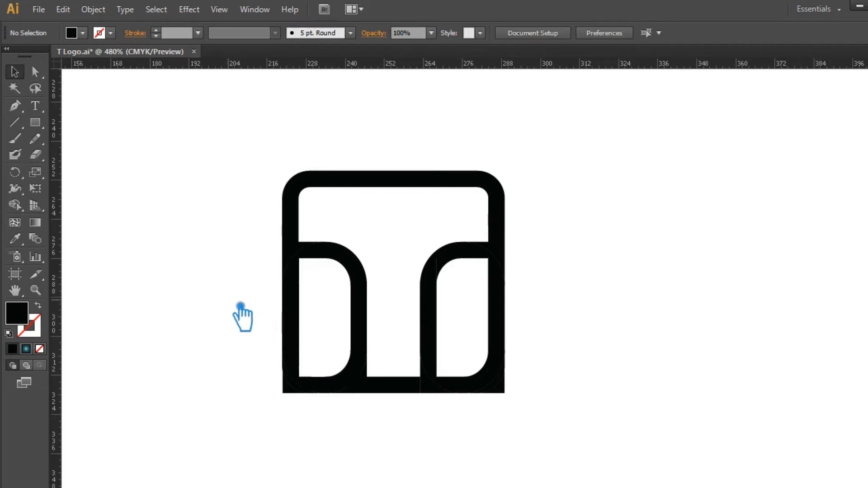
- Delete the inner bottom-right, inner bottom-left and left counter corner pieces
{"action": "left_click", "coordinate": [483, 379]}
{"action": "key", "text": "Delete"}
{"action": "left_click_drag", "start_coordinate": [588, 423], "coordinate": [295, 178]}
{"action": "left_click", "coordinate": [652, 240]}
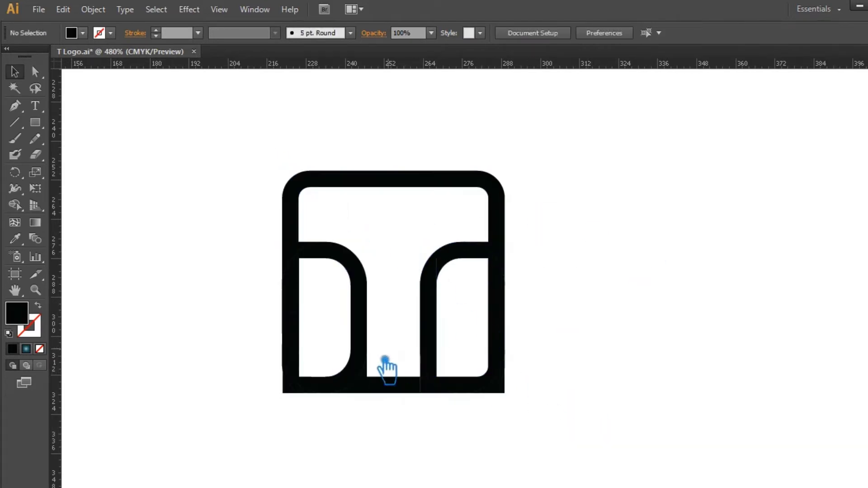
{"action": "left_click", "coordinate": [357, 376]}
{"action": "key", "text": "Delete"}
{"action": "left_click", "coordinate": [351, 374]}
{"action": "key", "text": "Delete"}
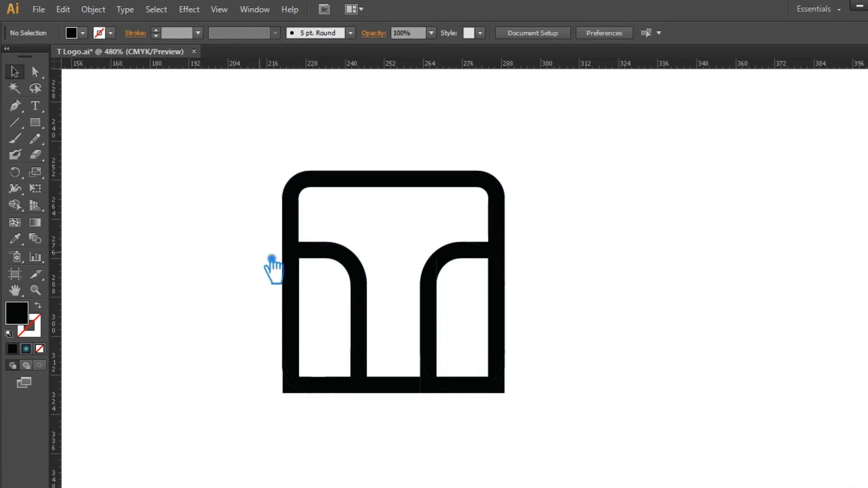
{"action": "key", "text": "ctrl+plus"}
{"action": "key", "text": "ctrl+plus"}
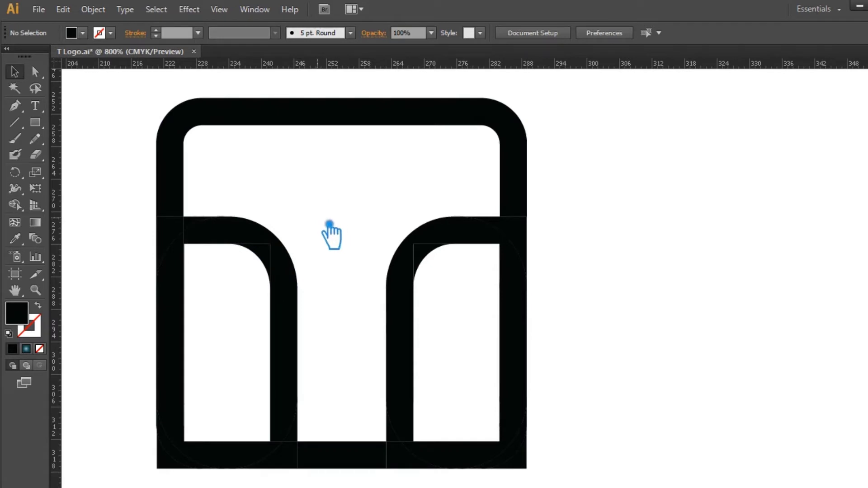
- Draw horizontal line segments across the tops of the left and right arches
{"action": "left_click", "coordinate": [23, 137]}
{"action": "left_click", "coordinate": [15, 122]}
{"action": "left_click_drag", "start_coordinate": [232, 244], "coordinate": [145, 248]}
{"action": "left_click", "coordinate": [14, 71]}
{"action": "left_click", "coordinate": [648, 301]}
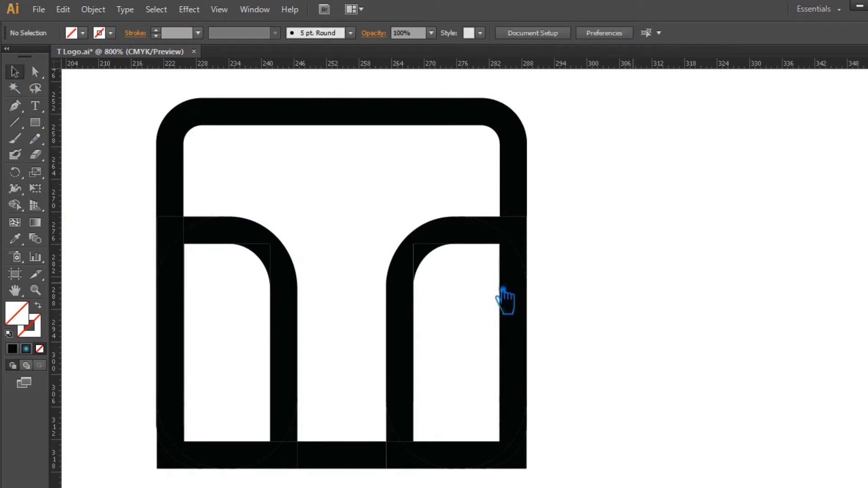
{"action": "left_click", "coordinate": [15, 122]}
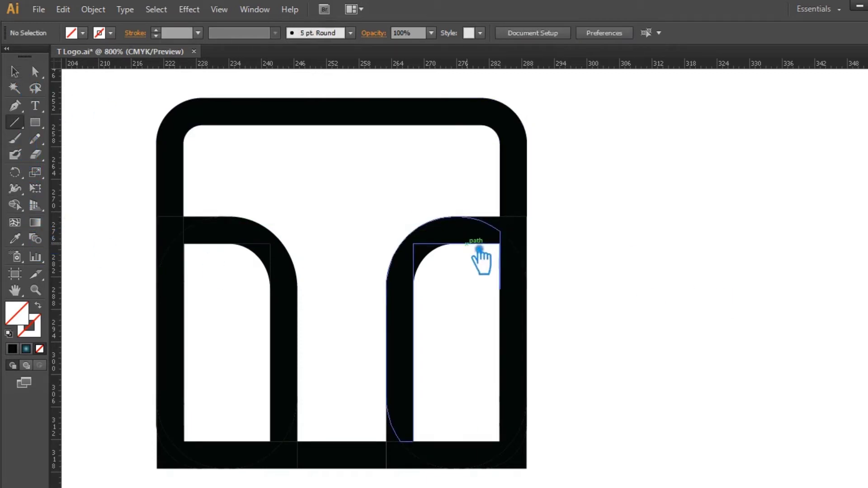
{"action": "left_click_drag", "start_coordinate": [466, 244], "coordinate": [572, 244]}
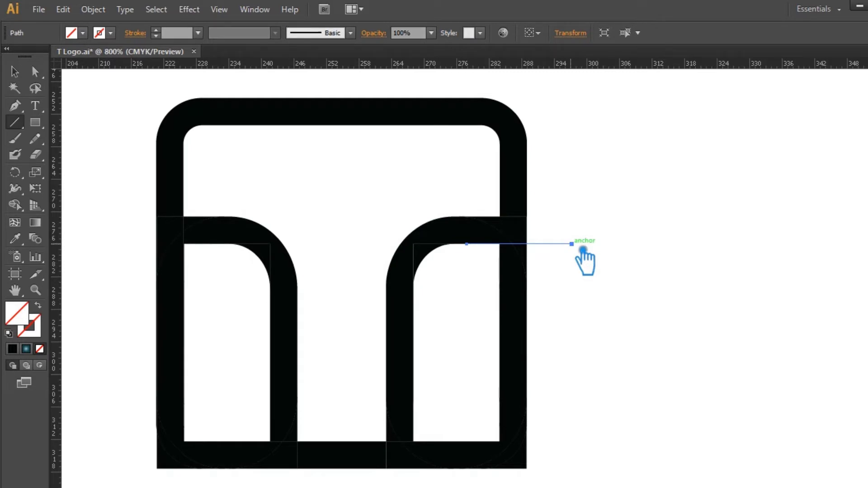
{"action": "left_click", "coordinate": [14, 72]}
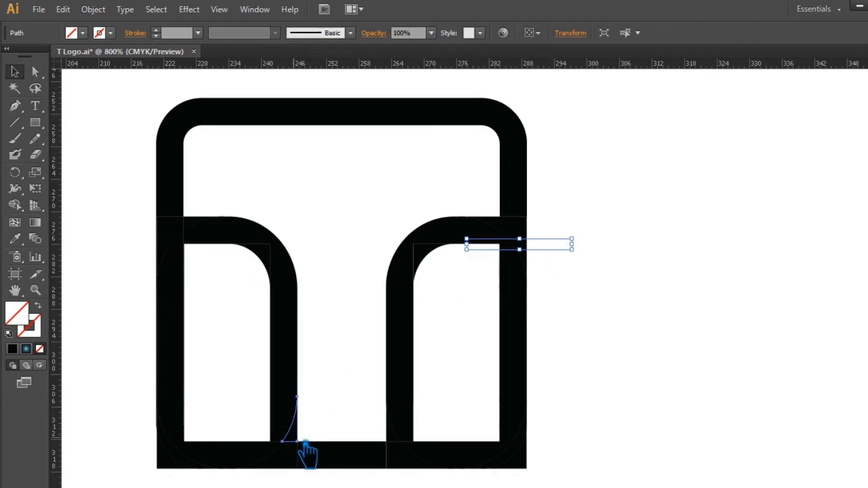
{"action": "left_click", "coordinate": [292, 437]}
{"action": "left_click", "coordinate": [291, 344]}
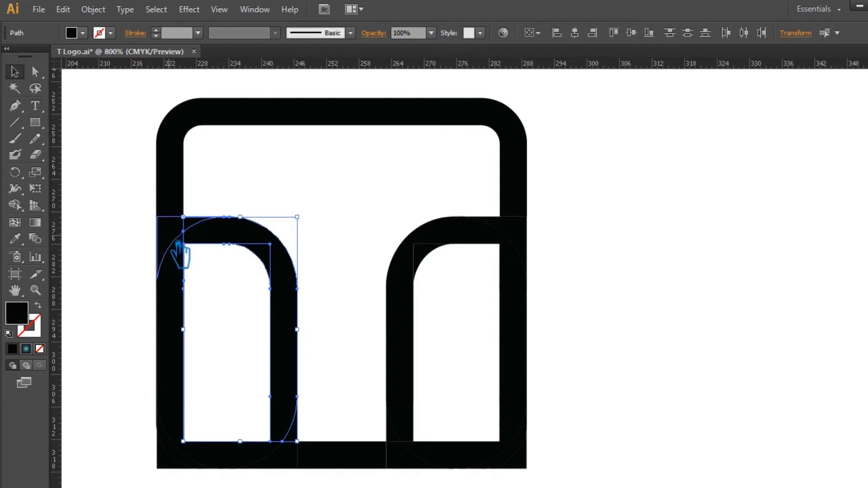
- Divide the whole logo along the new lines with Pathfinder
{"action": "left_click_drag", "start_coordinate": [645, 346], "coordinate": [122, 120]}
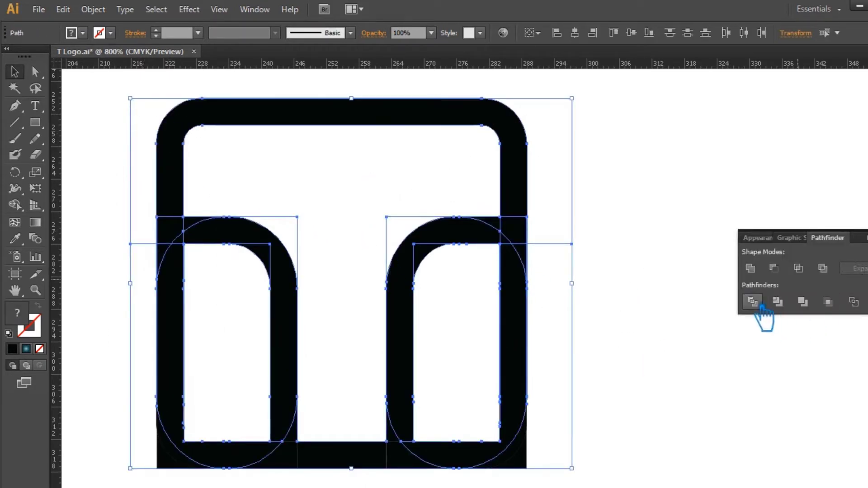
{"action": "left_click", "coordinate": [752, 301]}
{"action": "left_click", "coordinate": [831, 257]}
{"action": "right_click", "coordinate": [457, 239]}
{"action": "left_click", "coordinate": [611, 276]}
{"action": "left_click", "coordinate": [184, 249]}
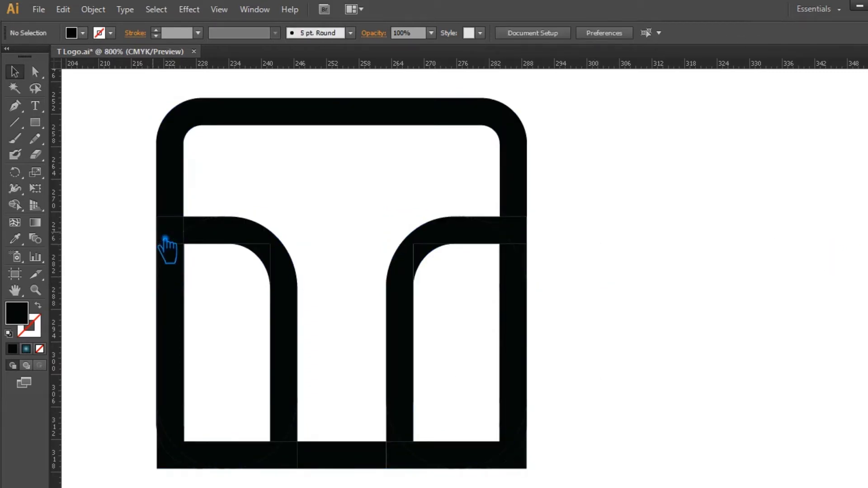
{"action": "left_click", "coordinate": [192, 248]}
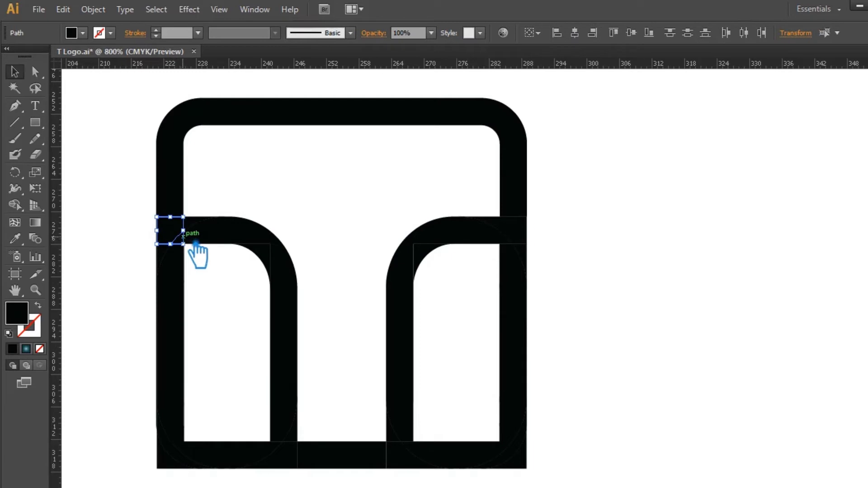
- Unite the left junction square, left arch and outer frame with Pathfinder
{"action": "left_click", "coordinate": [181, 239]}
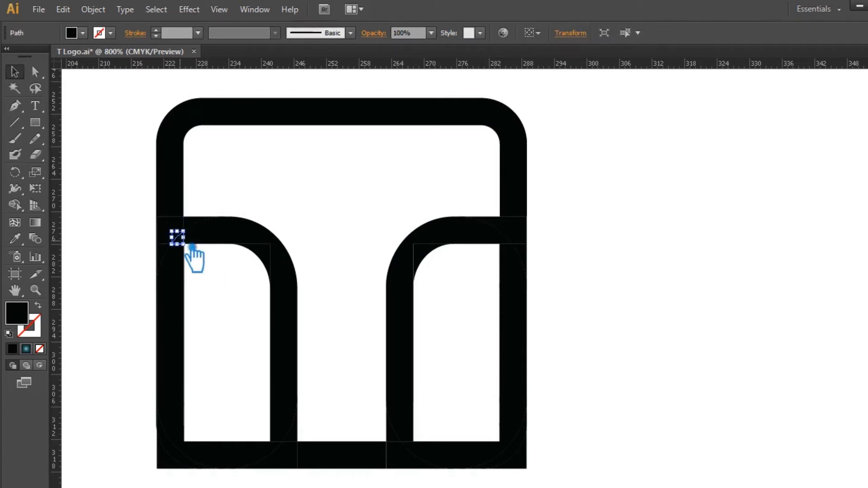
{"action": "left_click", "coordinate": [178, 238]}
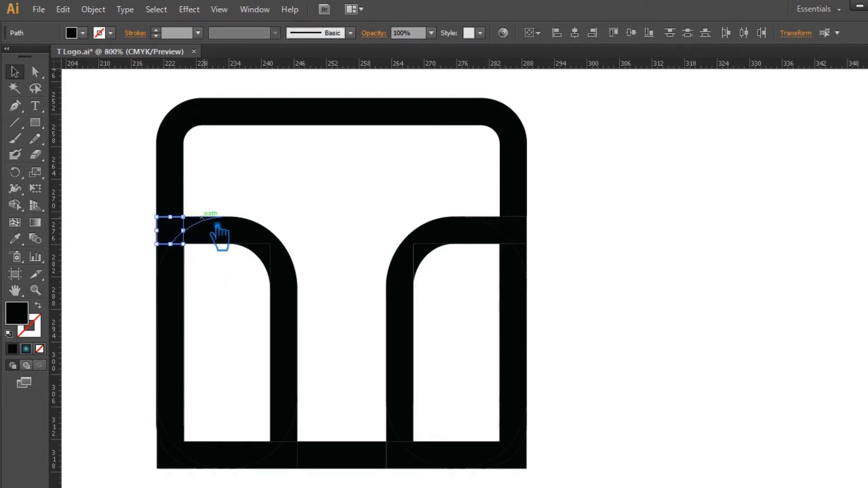
{"action": "left_click", "coordinate": [221, 239], "text": "shift"}
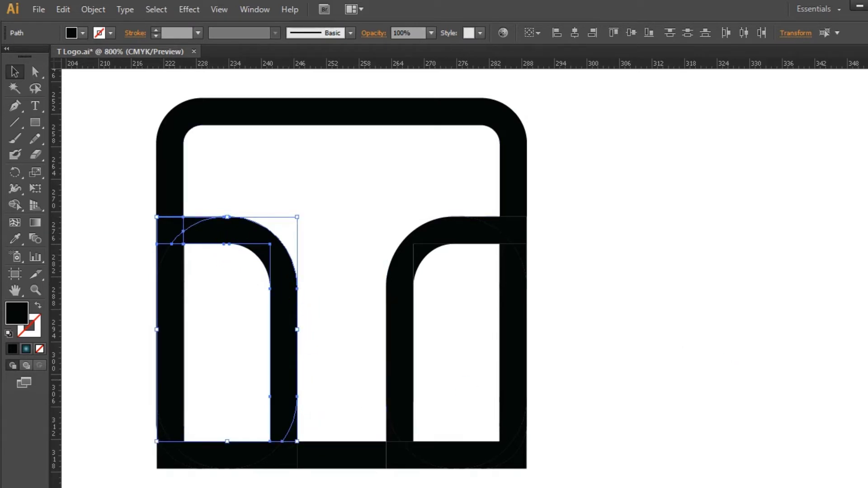
{"action": "left_click", "coordinate": [183, 166], "text": "shift"}
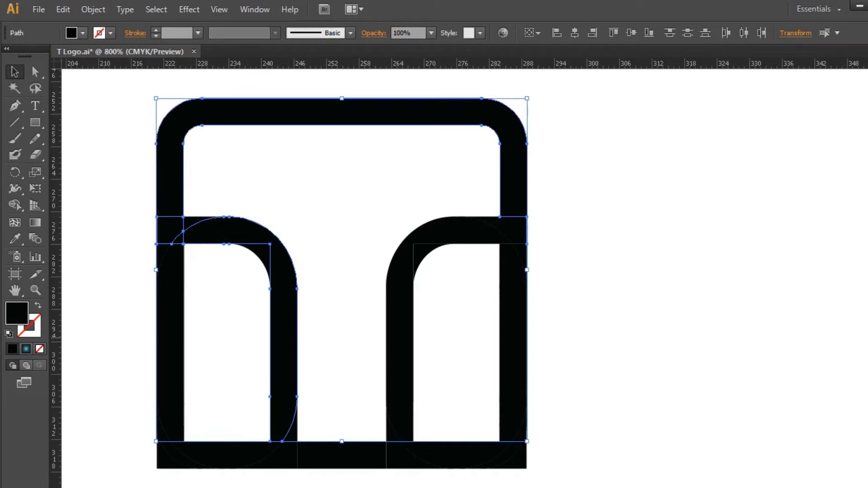
{"action": "key", "text": "ctrl+shift+F9"}
{"action": "left_click", "coordinate": [751, 270]}
{"action": "key", "text": "ctrl+shift+F9"}
{"action": "left_click", "coordinate": [831, 249]}
- Unite the remaining left junction piece with the arch and merged frame
{"action": "left_click", "coordinate": [204, 228]}
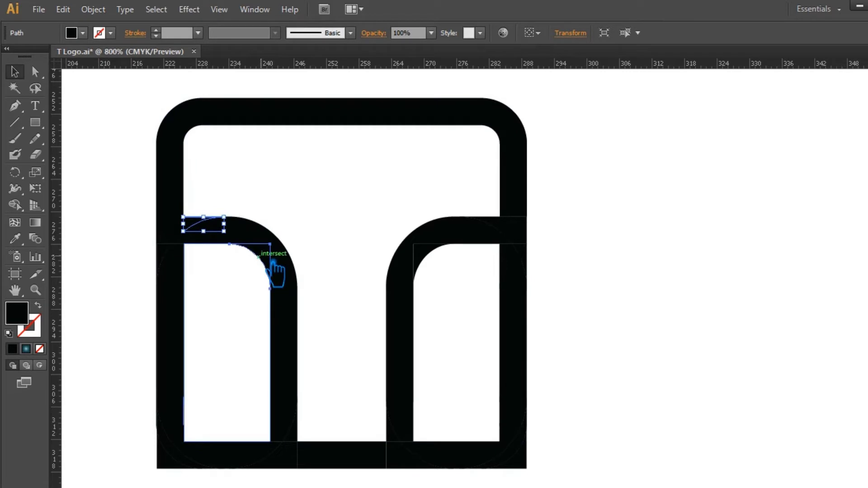
{"action": "left_click", "coordinate": [274, 267], "text": "shift"}
{"action": "left_click", "coordinate": [299, 316], "text": "shift"}
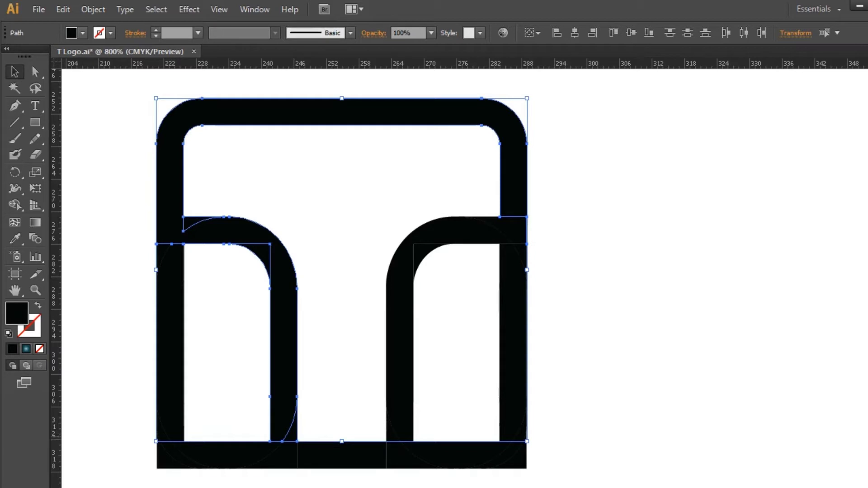
{"action": "left_click", "coordinate": [750, 268]}
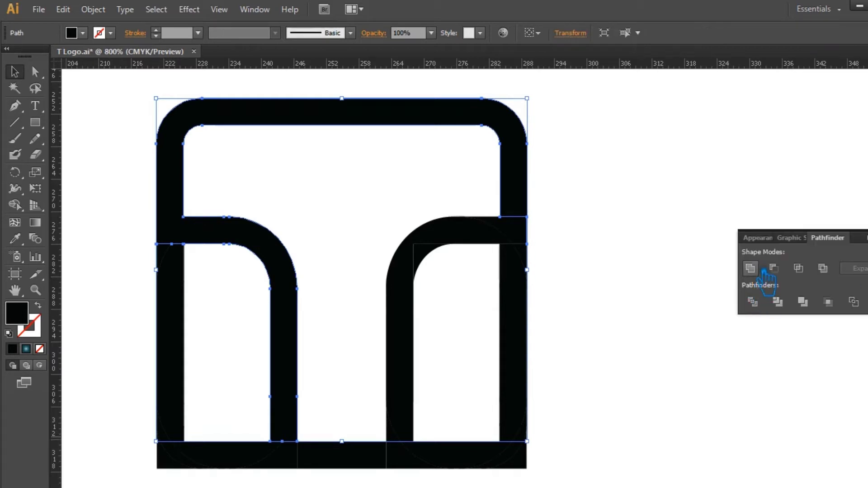
{"action": "left_click", "coordinate": [706, 239]}
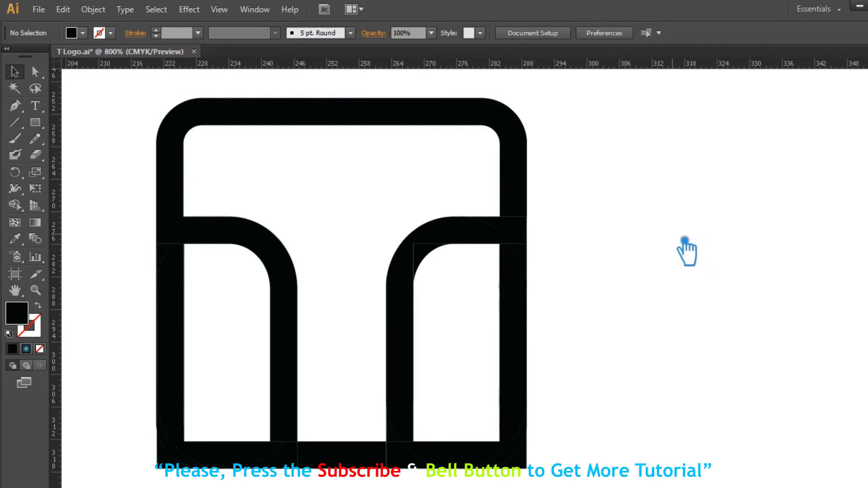
- Unite the right junction square with the outer frame and check the merged shape
{"action": "left_click", "coordinate": [520, 241]}
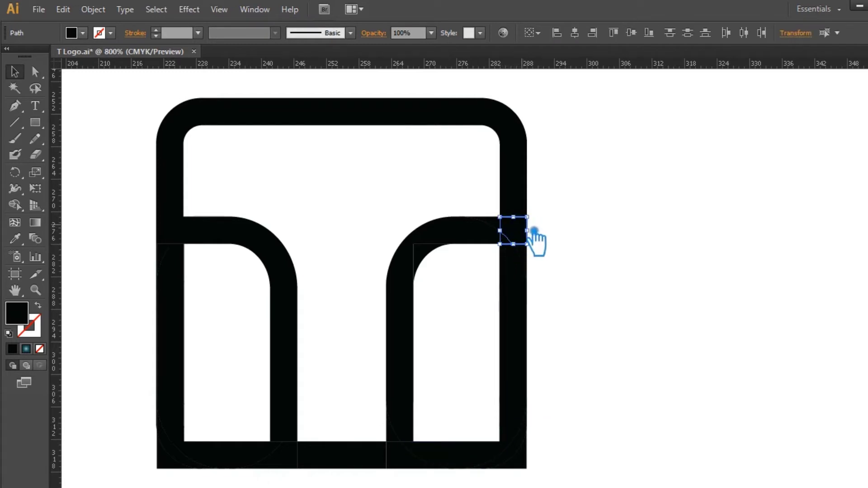
{"action": "left_click", "coordinate": [531, 176], "text": "shift"}
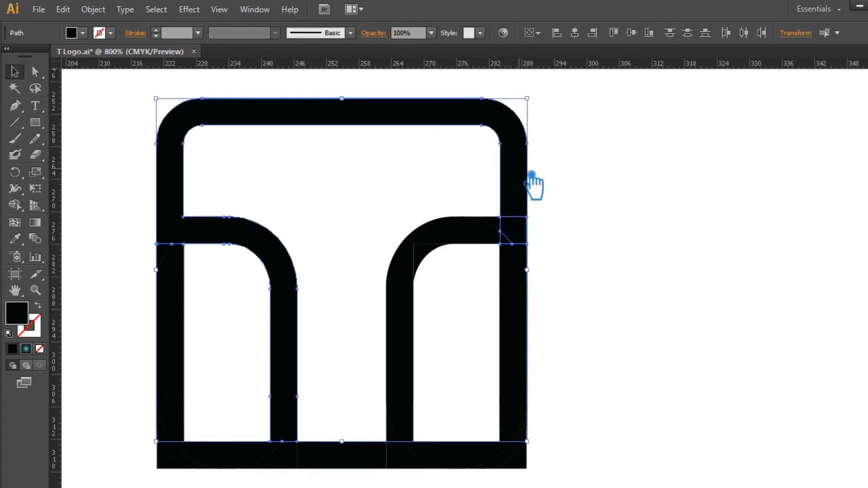
{"action": "key", "text": "ctrl+shift+F9"}
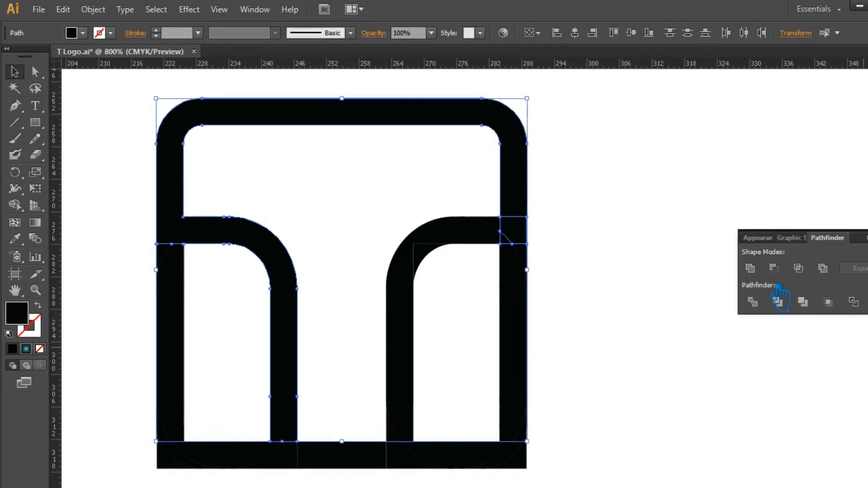
{"action": "left_click", "coordinate": [751, 268]}
{"action": "left_click", "coordinate": [587, 258]}
{"action": "left_click", "coordinate": [523, 246]}
{"action": "left_click", "coordinate": [607, 297]}
{"action": "left_click", "coordinate": [531, 292]}
{"action": "left_click", "coordinate": [595, 307]}
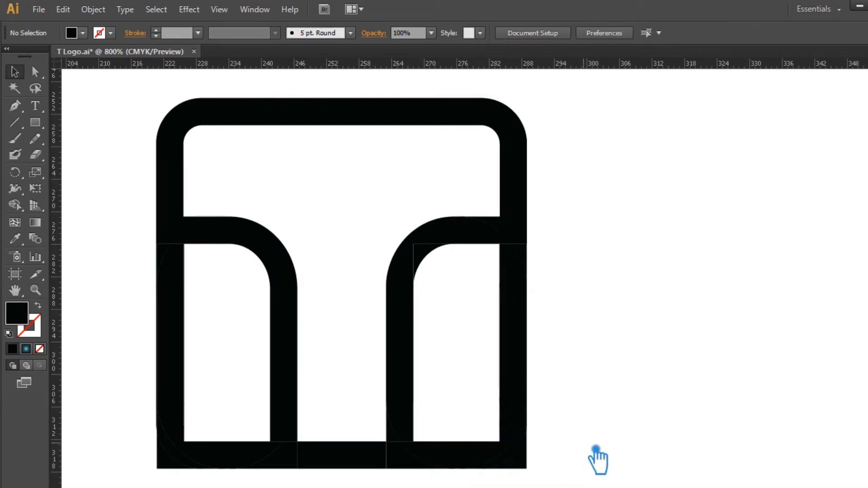
{"action": "left_click", "coordinate": [15, 122]}
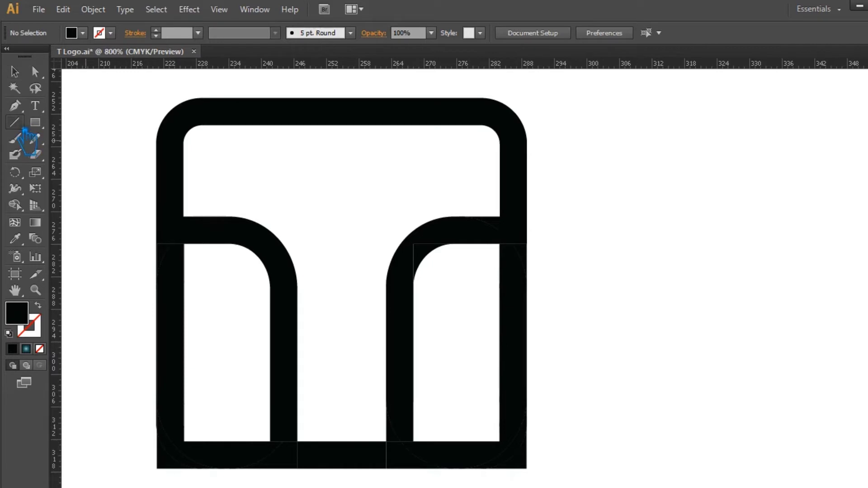
- Draw four cutting lines along the logo's right leg, base, left leg and bottom-left corner
{"action": "left_click_drag", "start_coordinate": [512, 389], "coordinate": [546, 471]}
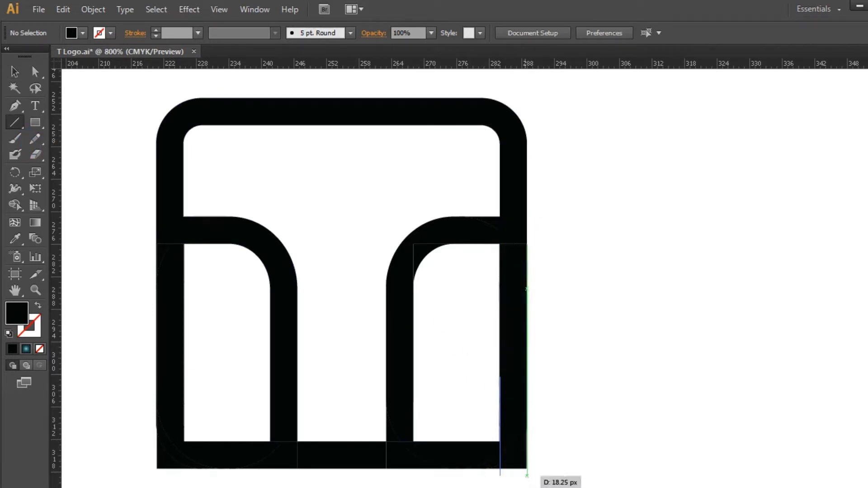
{"action": "left_click_drag", "start_coordinate": [450, 441], "coordinate": [573, 454]}
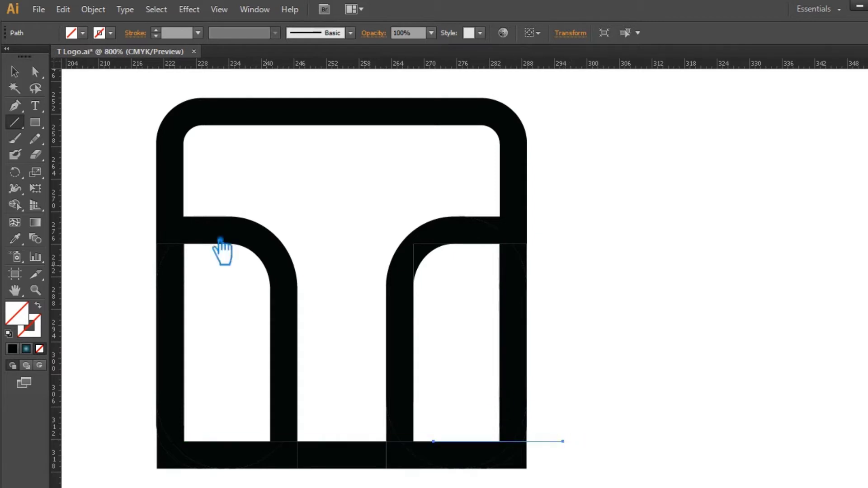
{"action": "left_click_drag", "start_coordinate": [197, 387], "coordinate": [181, 484]}
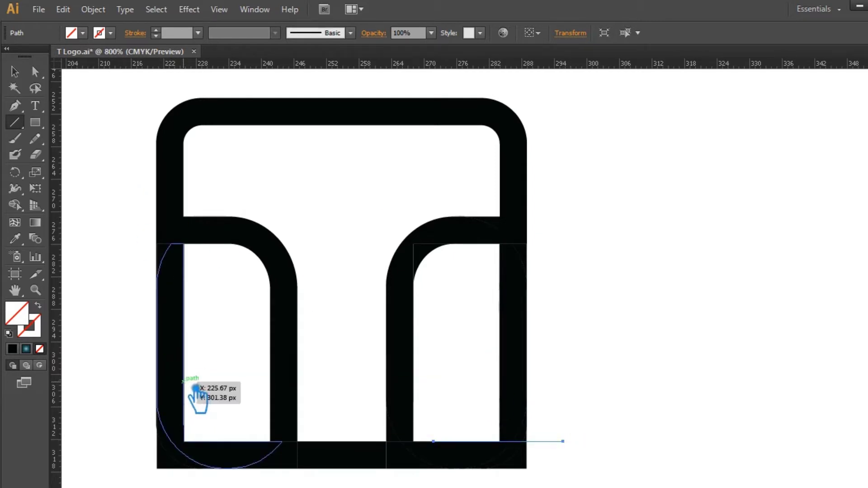
{"action": "left_click_drag", "start_coordinate": [183, 448], "coordinate": [117, 451]}
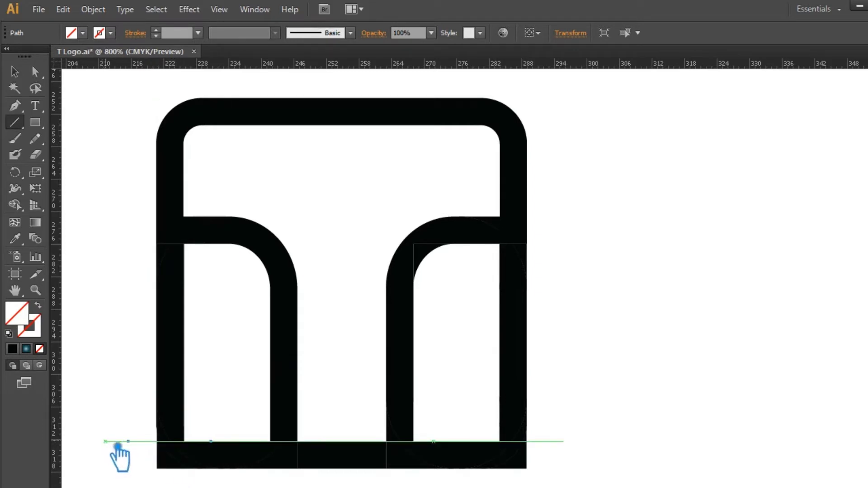
- Divide the whole logo along the cut lines and ungroup the resulting pieces
{"action": "key", "text": "v"}
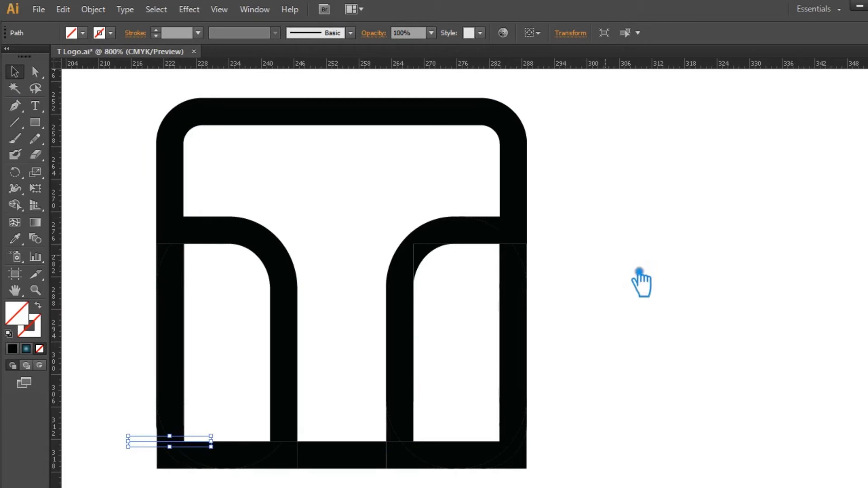
{"action": "left_click_drag", "start_coordinate": [607, 486], "coordinate": [154, 321]}
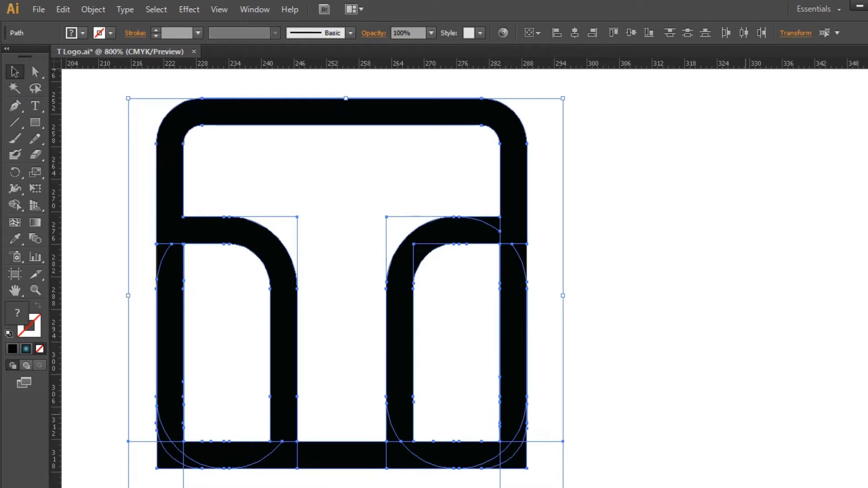
{"action": "key", "text": "ctrl+shift+F9"}
{"action": "left_click", "coordinate": [752, 302]}
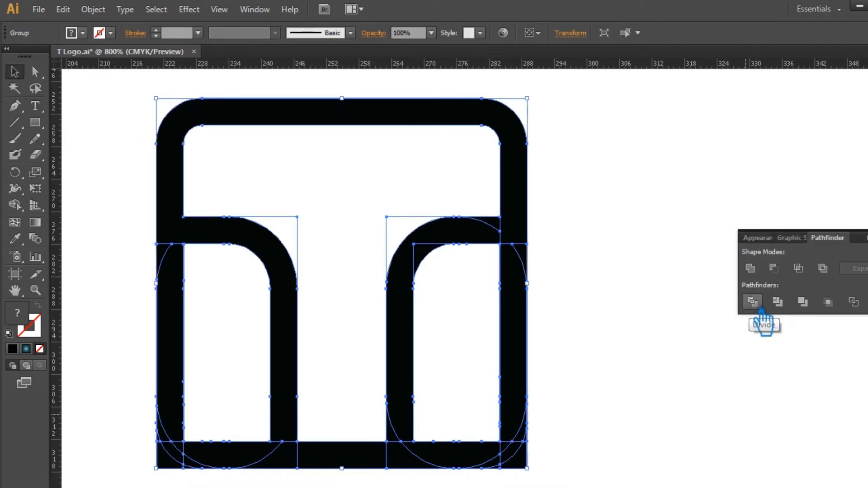
{"action": "left_click", "coordinate": [791, 248]}
{"action": "right_click", "coordinate": [172, 290]}
{"action": "left_click", "coordinate": [212, 370]}
{"action": "left_click", "coordinate": [128, 274]}
{"action": "left_click", "coordinate": [189, 245]}
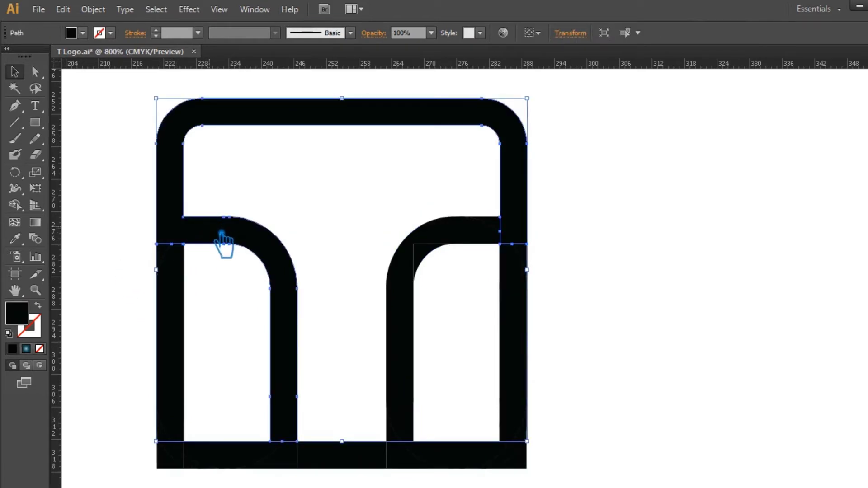
- Unite the left leg with its corner pieces into one shape
{"action": "left_click", "coordinate": [94, 9]}
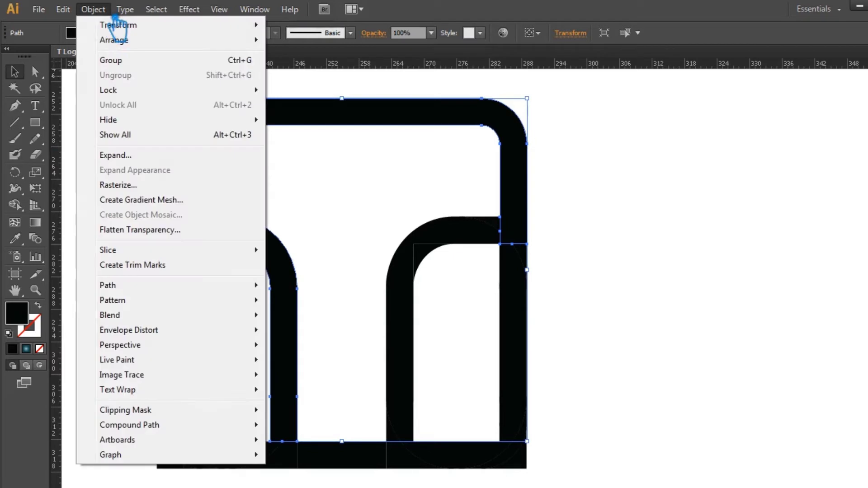
{"action": "left_click", "coordinate": [344, 190]}
{"action": "left_click", "coordinate": [171, 271]}
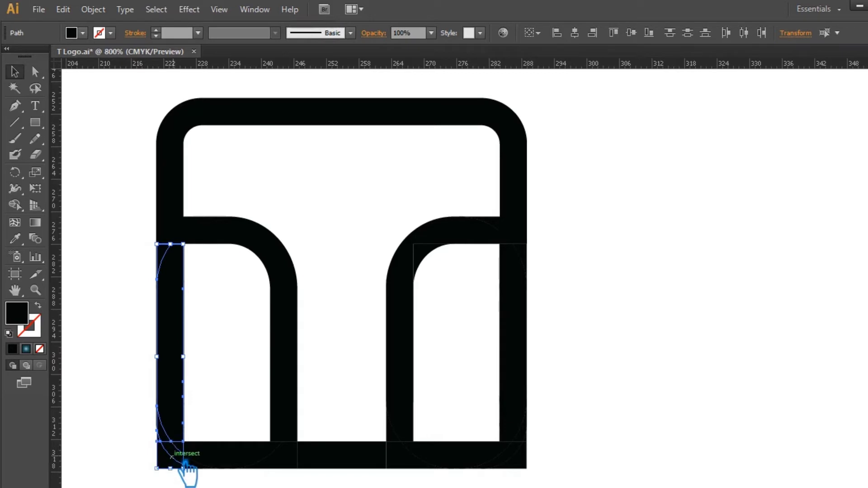
{"action": "left_click", "coordinate": [132, 396]}
{"action": "left_click", "coordinate": [170, 468]}
{"action": "left_click", "coordinate": [142, 405]}
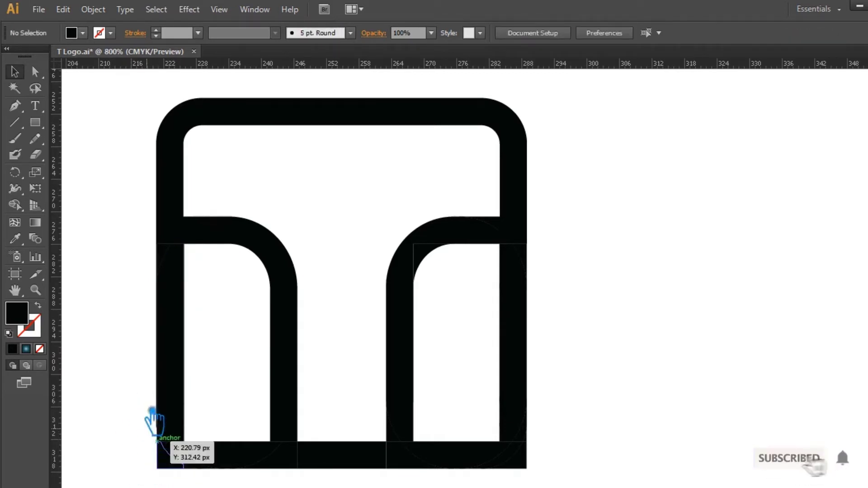
{"action": "left_click", "coordinate": [169, 259]}
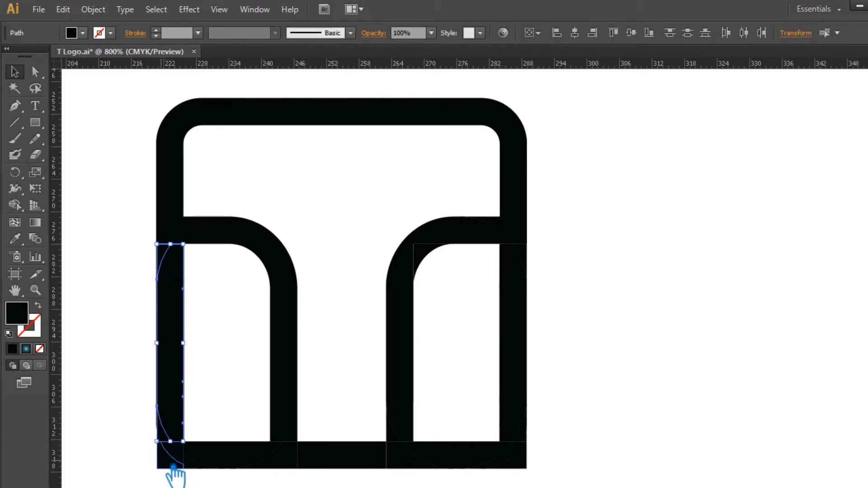
{"action": "mouse_move", "coordinate": [146, 450]}
{"action": "left_mouse_down"}
{"action": "mouse_move", "coordinate": [211, 484]}
{"action": "mouse_move", "coordinate": [113, 247]}
{"action": "left_mouse_up"}
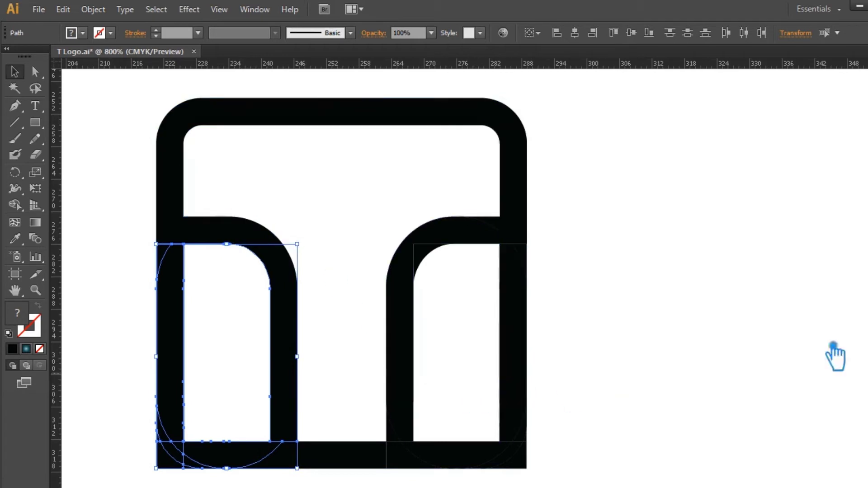
{"action": "key", "text": "ctrl+shift+F9"}
{"action": "left_click", "coordinate": [751, 269]}
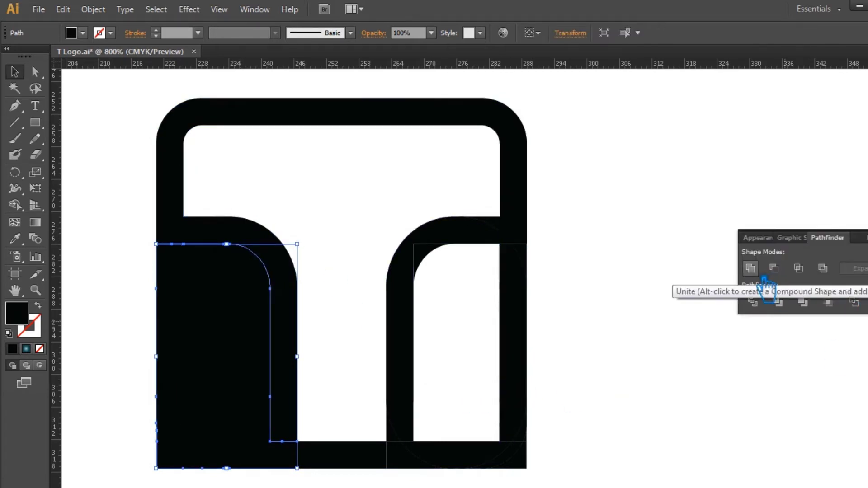
- Inspect the inner pieces by temporarily cutting the frame path and pasting it back in front
{"action": "left_click", "coordinate": [349, 262]}
{"action": "left_click", "coordinate": [262, 247]}
{"action": "key", "text": "ctrl+x"}
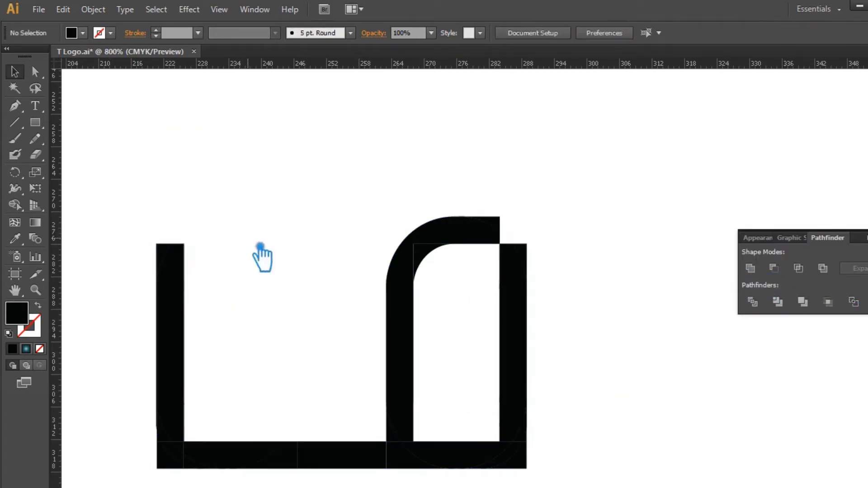
{"action": "left_click", "coordinate": [261, 262]}
{"action": "key", "text": "ctrl+f"}
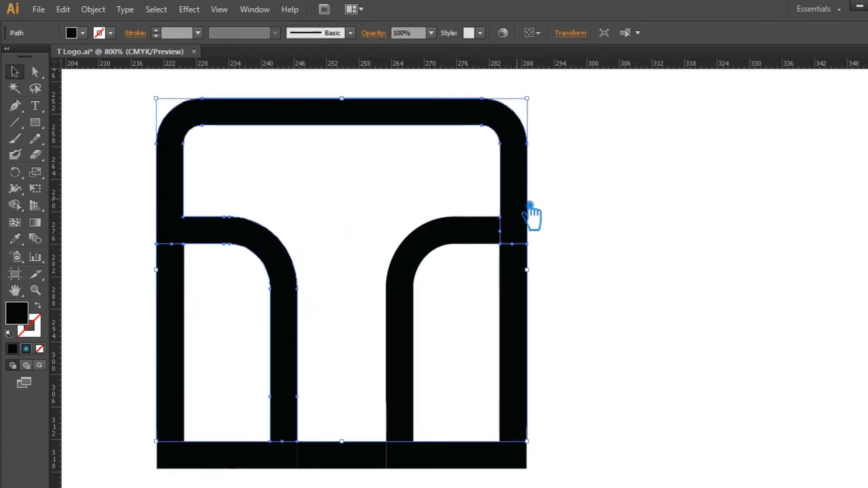
{"action": "left_click", "coordinate": [717, 223]}
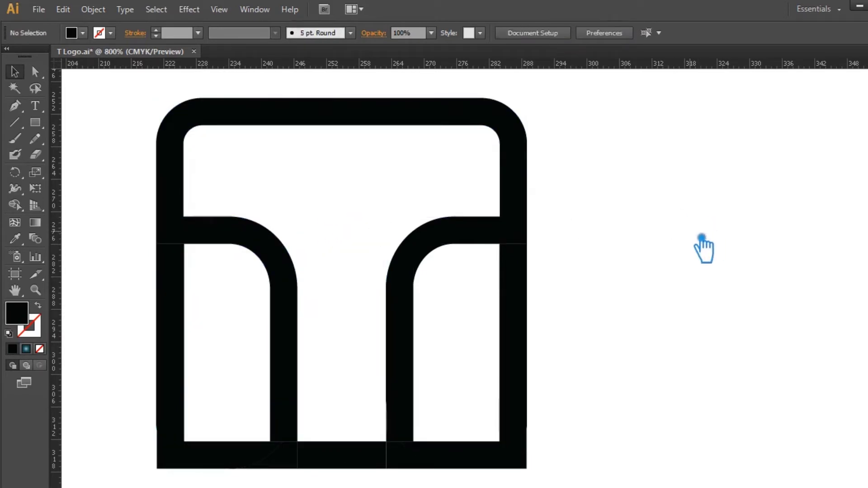
- Unite the bottom bar with the lower-left piece
{"action": "left_click", "coordinate": [190, 291]}
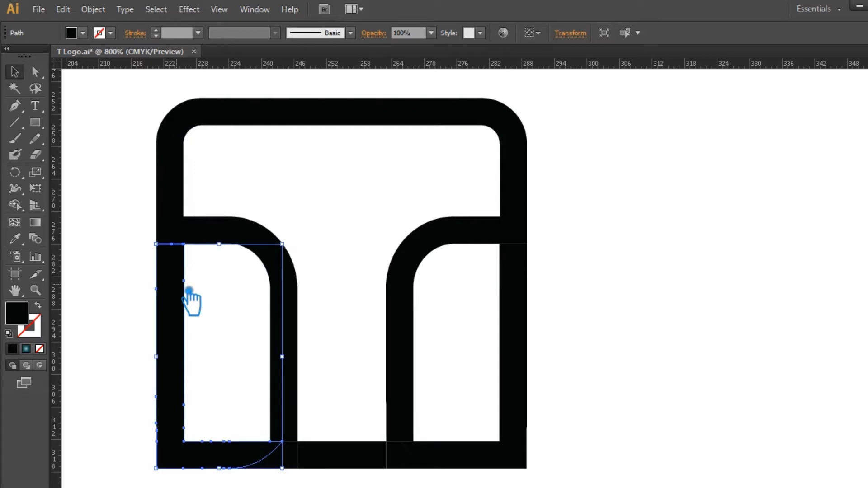
{"action": "left_click_drag", "start_coordinate": [350, 485], "coordinate": [154, 452]}
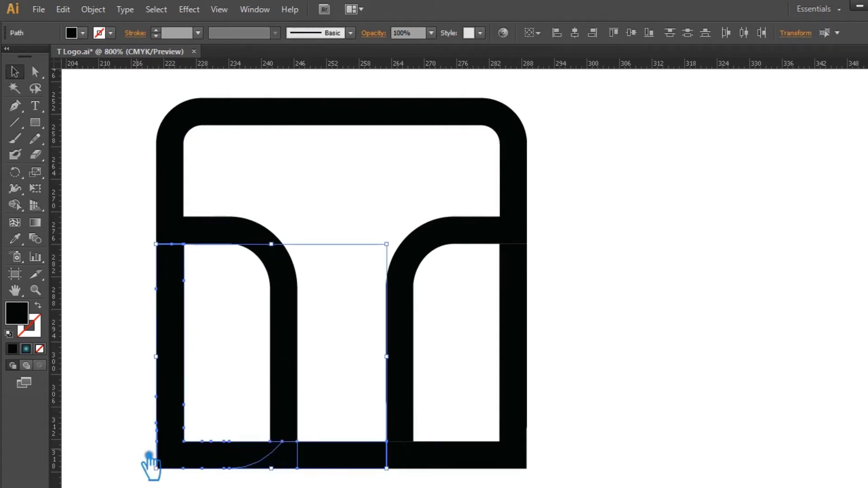
{"action": "key", "text": "shift+ctrl+F9"}
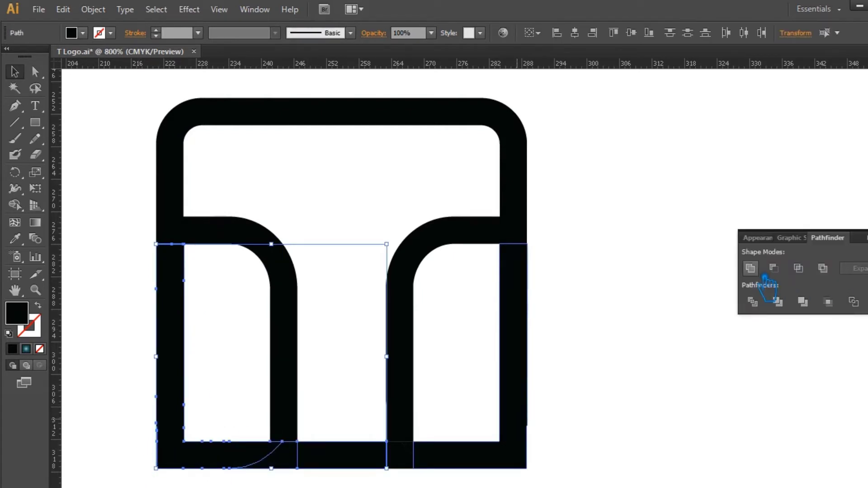
{"action": "left_click", "coordinate": [753, 268]}
{"action": "key", "text": "shift+ctrl+F9"}
{"action": "left_click", "coordinate": [795, 249]}
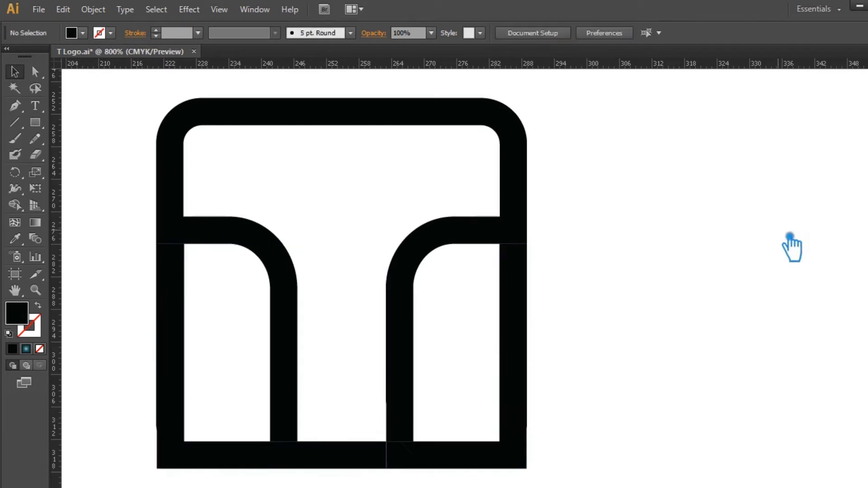
- Unite the merged lower path with the small square at the bottom
{"action": "left_click", "coordinate": [414, 459]}
{"action": "left_click_drag", "start_coordinate": [361, 350], "coordinate": [416, 472]}
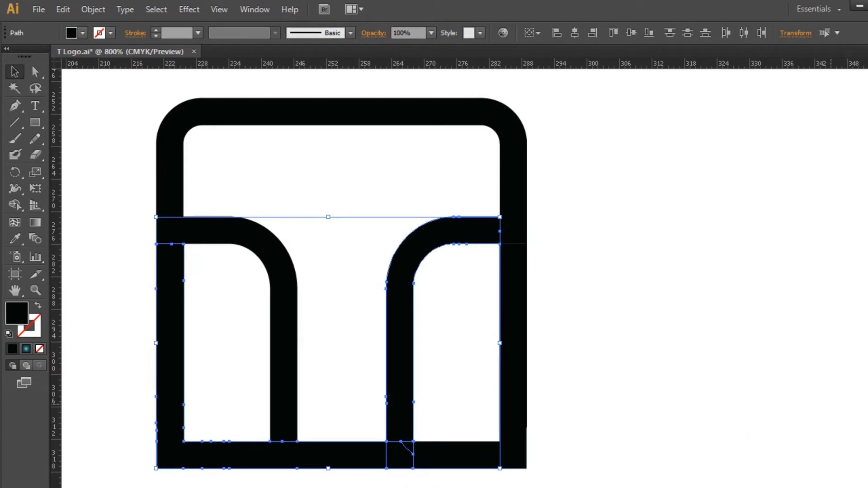
{"action": "left_click", "coordinate": [723, 335]}
{"action": "left_click_drag", "start_coordinate": [354, 319], "coordinate": [414, 487]}
{"action": "key", "text": "ctrl+shift+F9"}
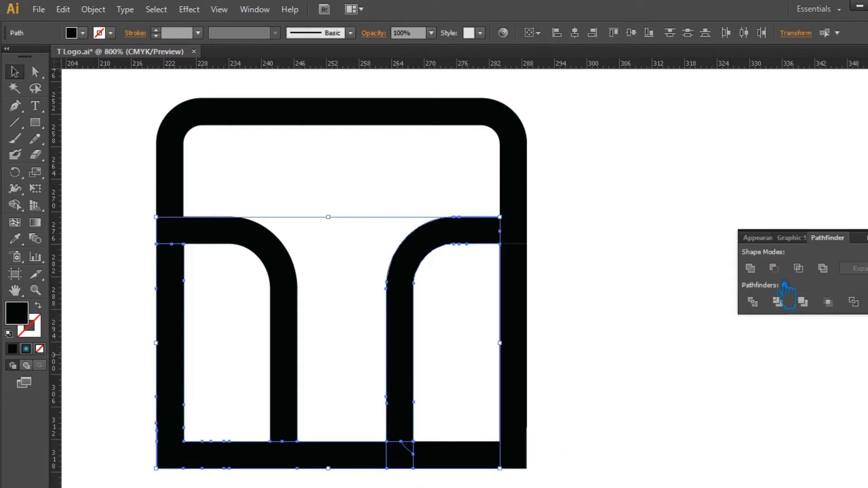
{"action": "left_click", "coordinate": [751, 268]}
{"action": "key", "text": "ctrl+shift+F9"}
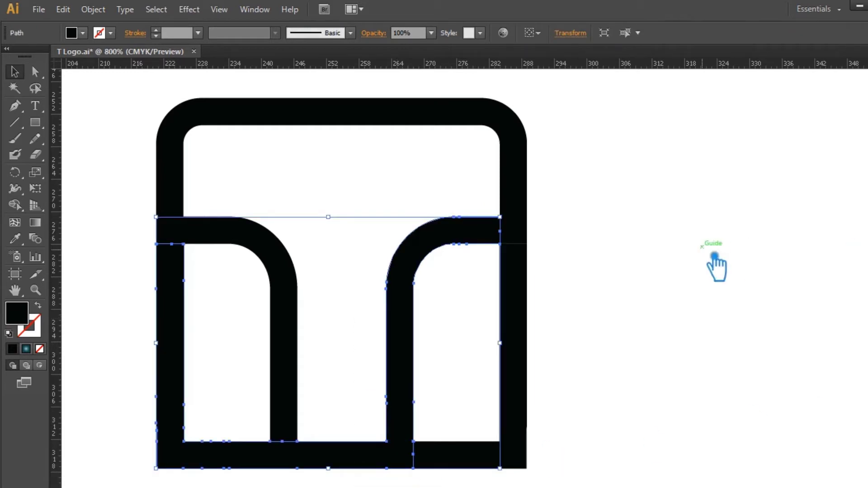
{"action": "left_click", "coordinate": [715, 257]}
{"action": "left_click", "coordinate": [185, 326]}
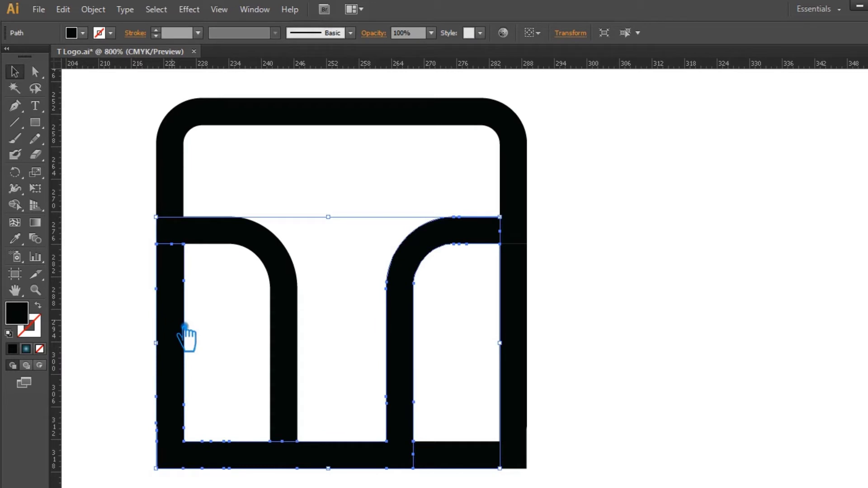
{"action": "left_click", "coordinate": [561, 218]}
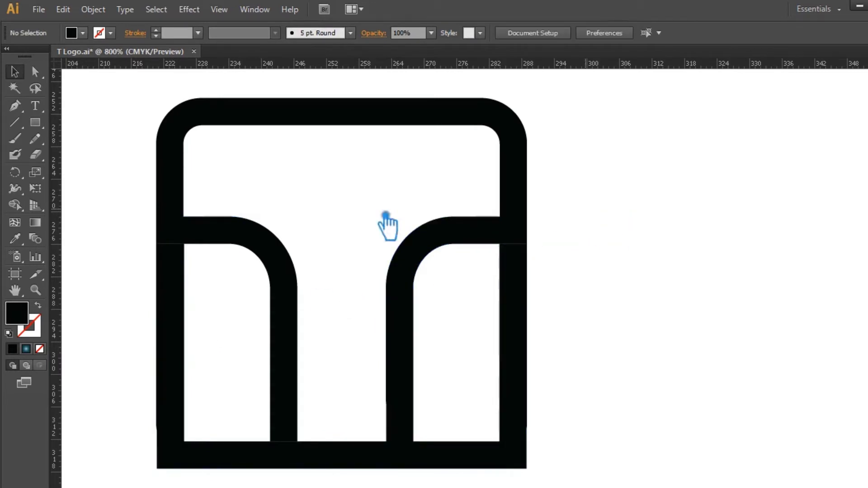
- Check the outer frame, left arch and corner pieces by selecting each in turn
{"action": "left_click", "coordinate": [244, 242]}
{"action": "left_click", "coordinate": [303, 233]}
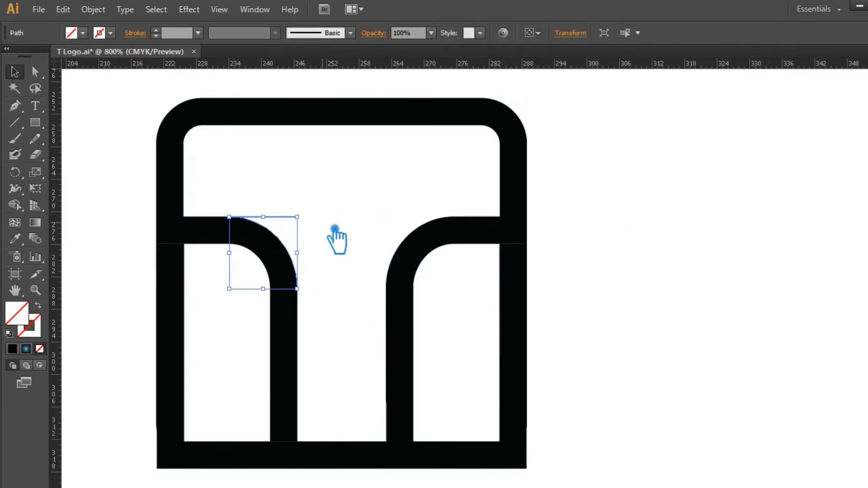
{"action": "left_click", "coordinate": [337, 238]}
{"action": "left_click", "coordinate": [234, 236]}
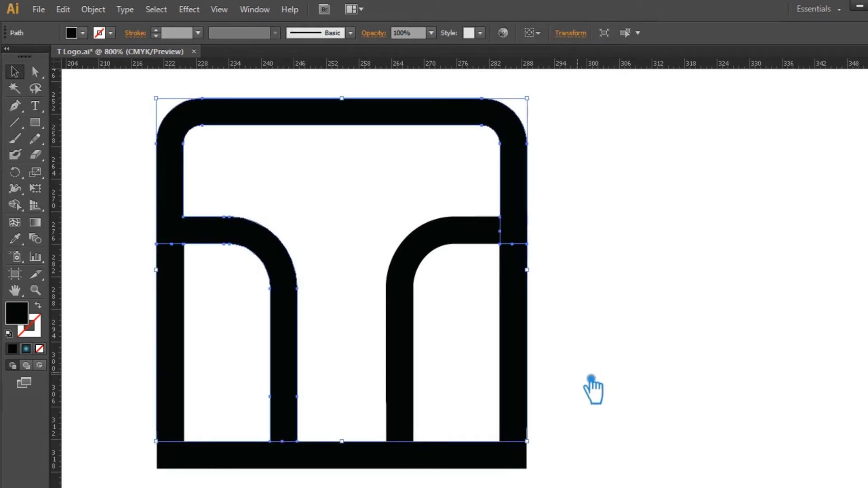
{"action": "left_click", "coordinate": [617, 313]}
{"action": "left_click", "coordinate": [533, 291]}
{"action": "left_click", "coordinate": [528, 240]}
{"action": "left_click", "coordinate": [650, 239]}
{"action": "left_click", "coordinate": [534, 207]}
{"action": "left_click", "coordinate": [620, 248]}
{"action": "key", "text": "backslash"}
- Draw two vertical lines down the frame's right edge
{"action": "left_click_drag", "start_coordinate": [511, 170], "coordinate": [512, 346]}
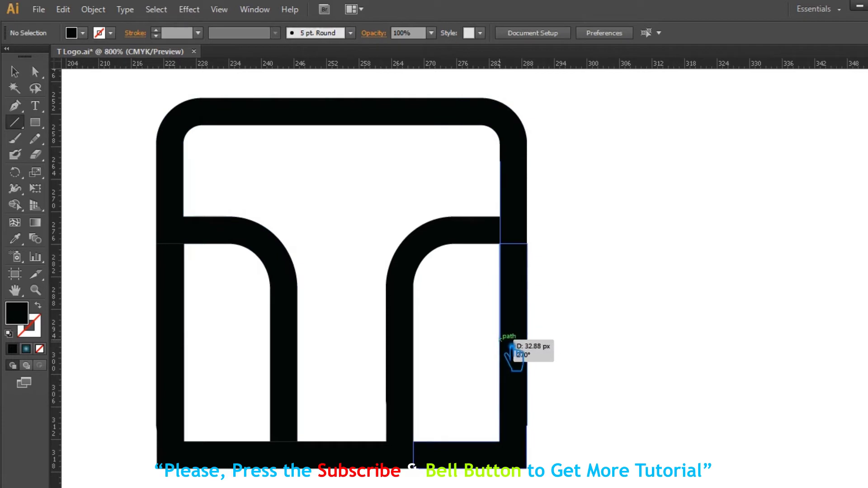
{"action": "left_click_drag", "start_coordinate": [512, 346], "coordinate": [512, 347]}
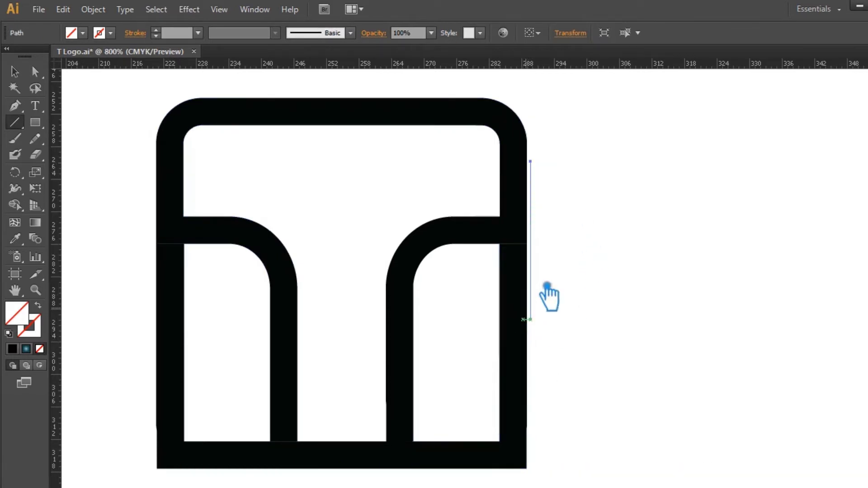
{"action": "mouse_move", "coordinate": [539, 169]}
{"action": "left_mouse_down"}
{"action": "mouse_move", "coordinate": [541, 329]}
{"action": "mouse_move", "coordinate": [541, 322]}
{"action": "left_mouse_up"}
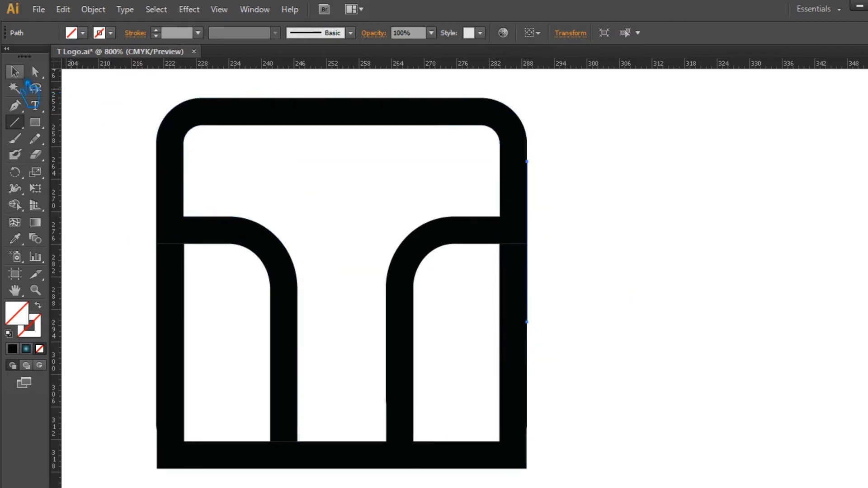
- Join the right-edge paths and give the segment a black fill
{"action": "key", "text": "v"}
{"action": "left_click", "coordinate": [510, 303]}
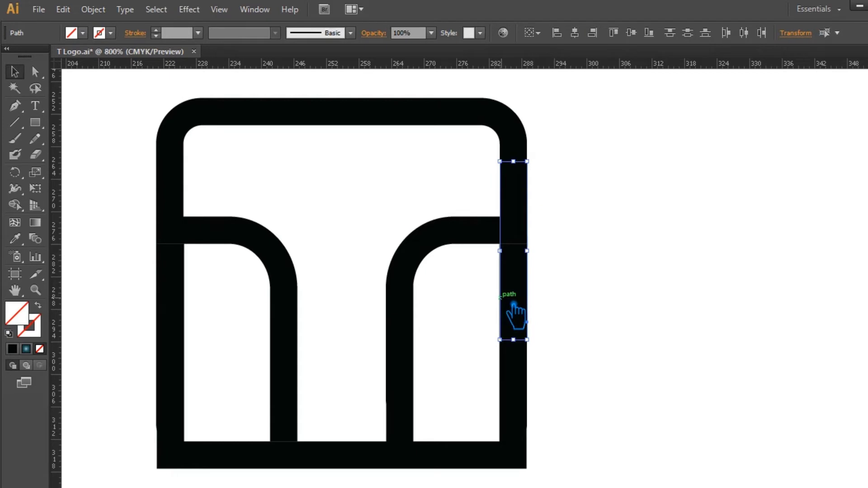
{"action": "right_click", "coordinate": [534, 257]}
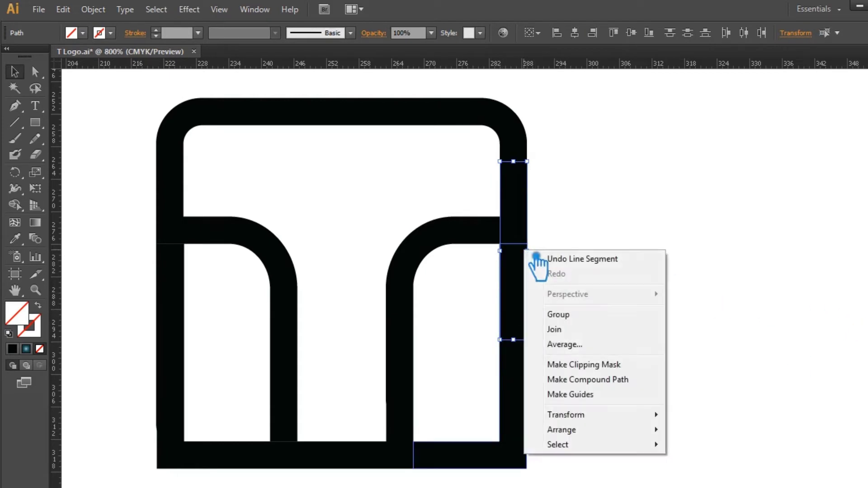
{"action": "left_click", "coordinate": [575, 328]}
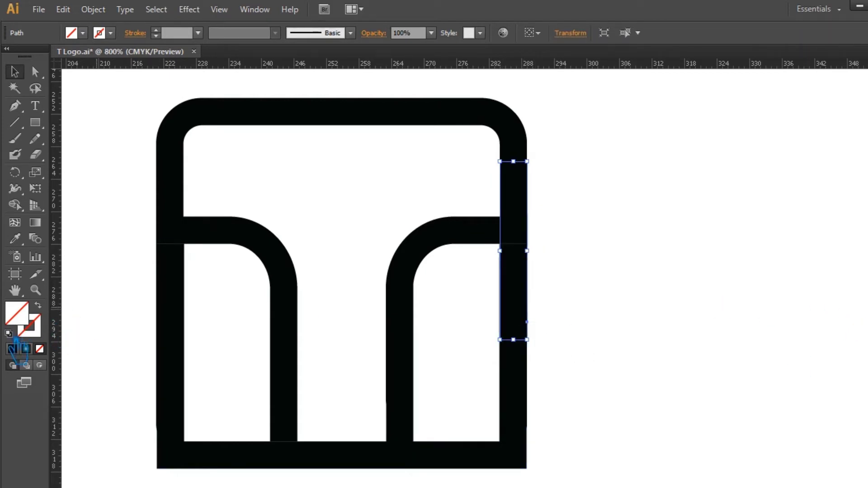
{"action": "left_click", "coordinate": [565, 273]}
{"action": "left_click", "coordinate": [524, 151]}
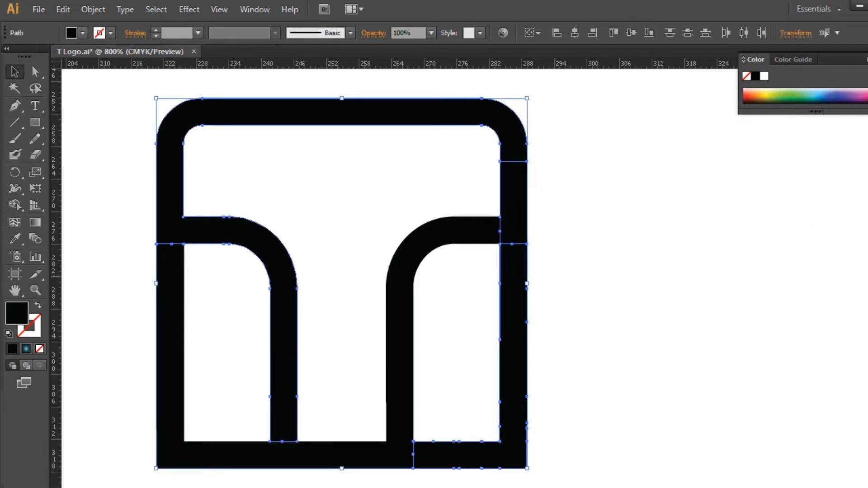
{"action": "left_click", "coordinate": [827, 249]}
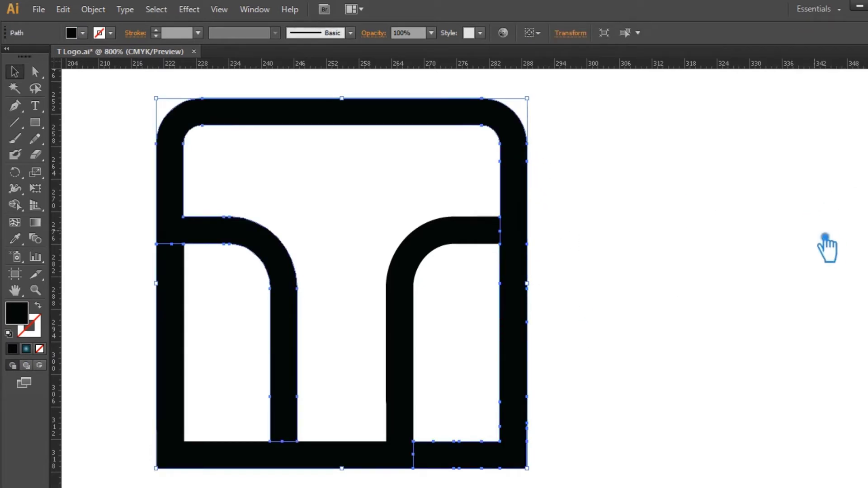
{"action": "left_click", "coordinate": [527, 373]}
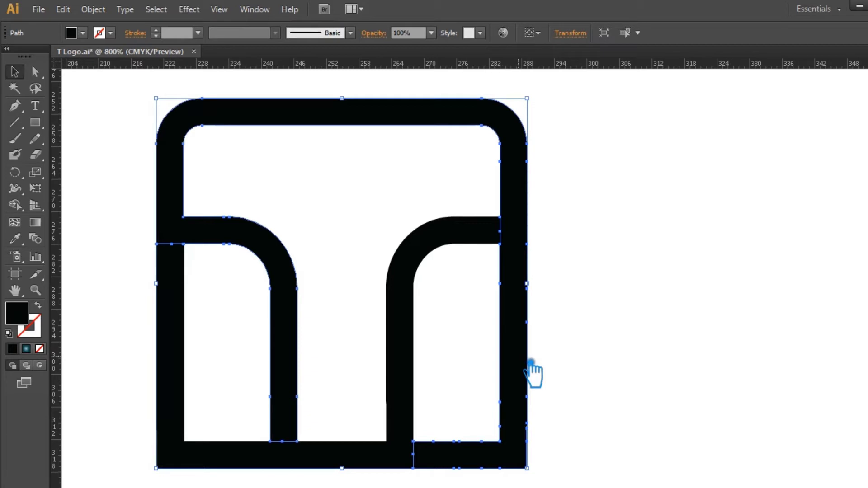
{"action": "left_click", "coordinate": [434, 332]}
{"action": "left_click", "coordinate": [420, 286]}
{"action": "right_click", "coordinate": [420, 286]}
{"action": "left_click", "coordinate": [471, 355]}
{"action": "left_click", "coordinate": [312, 336]}
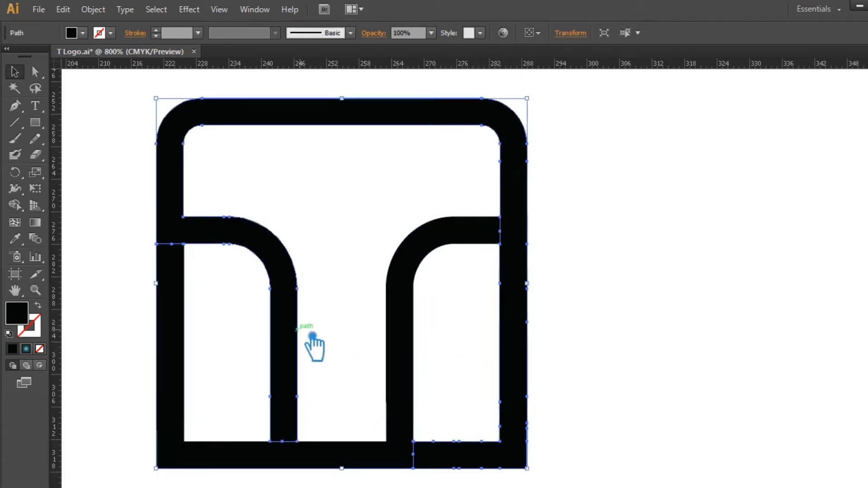
{"action": "right_click", "coordinate": [293, 294]}
{"action": "left_click", "coordinate": [236, 204]}
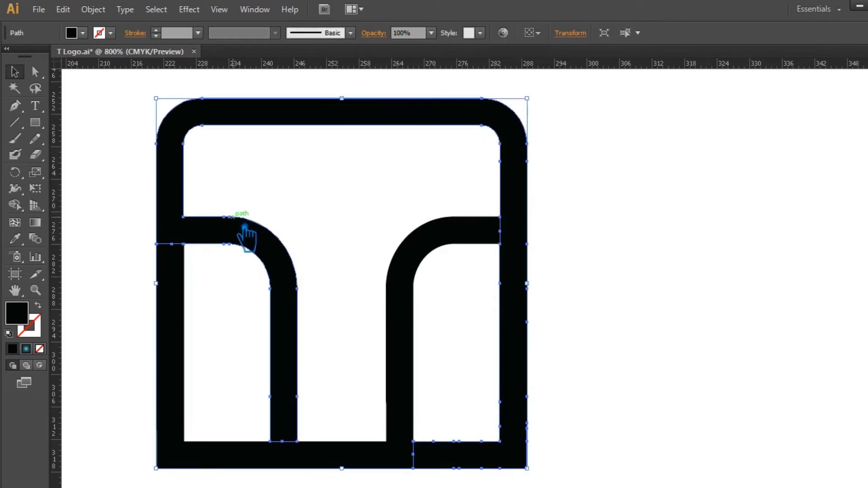
{"action": "key", "text": "p"}
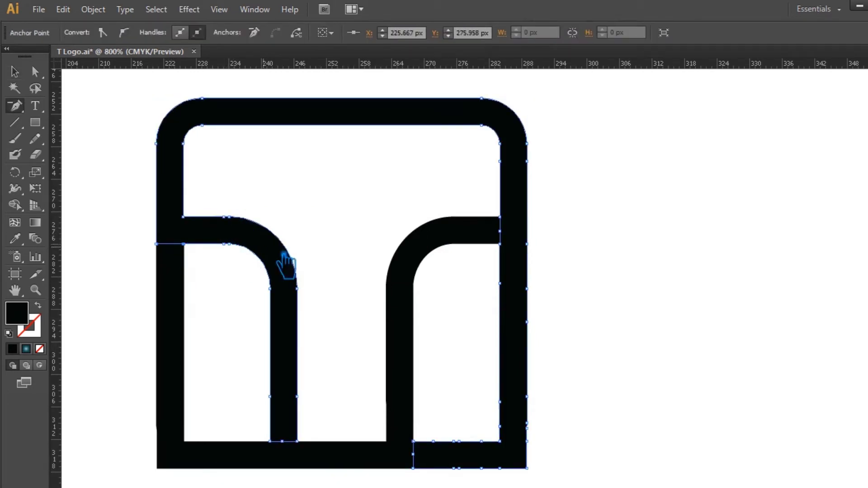
{"action": "key", "text": "v"}
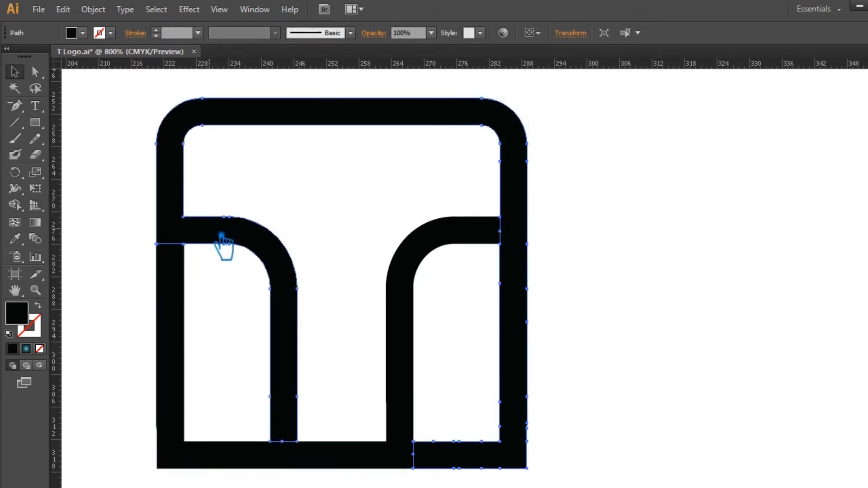
{"action": "key", "text": "Delete"}
{"action": "key", "text": "ctrl+z"}
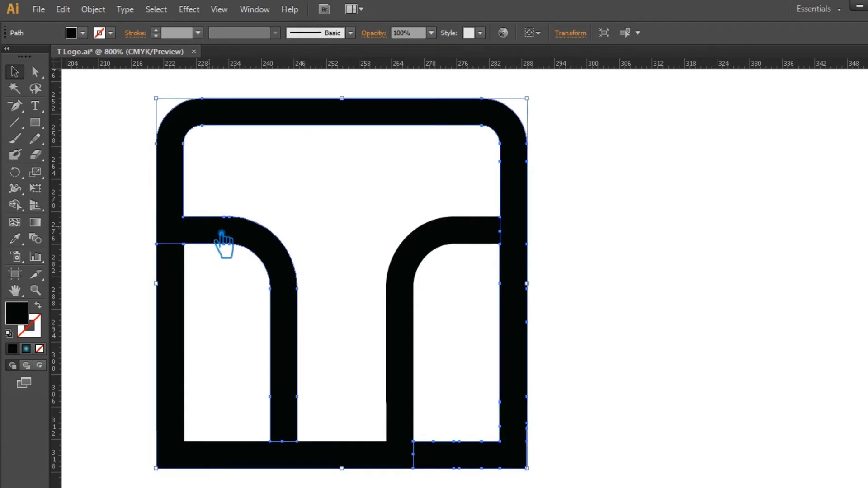
{"action": "left_click", "coordinate": [102, 9]}
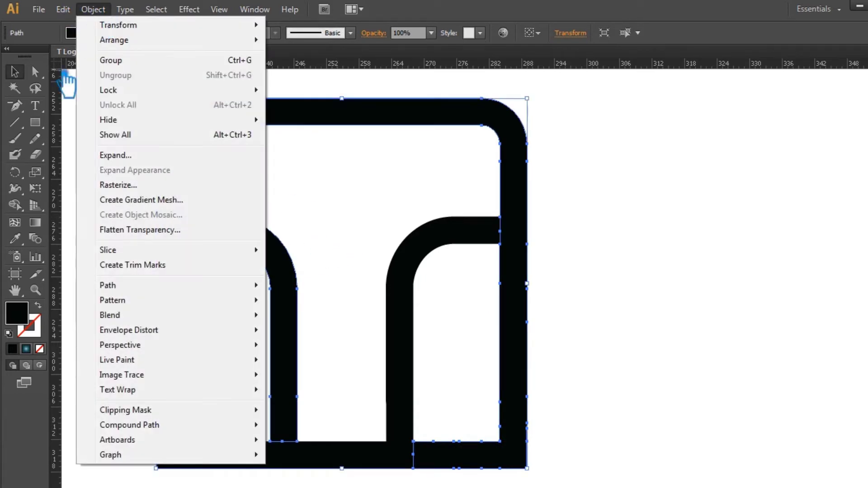
- Add a 4 px Offset Path outline around the T logo, then select all logo paths
{"action": "left_click", "coordinate": [376, 301]}
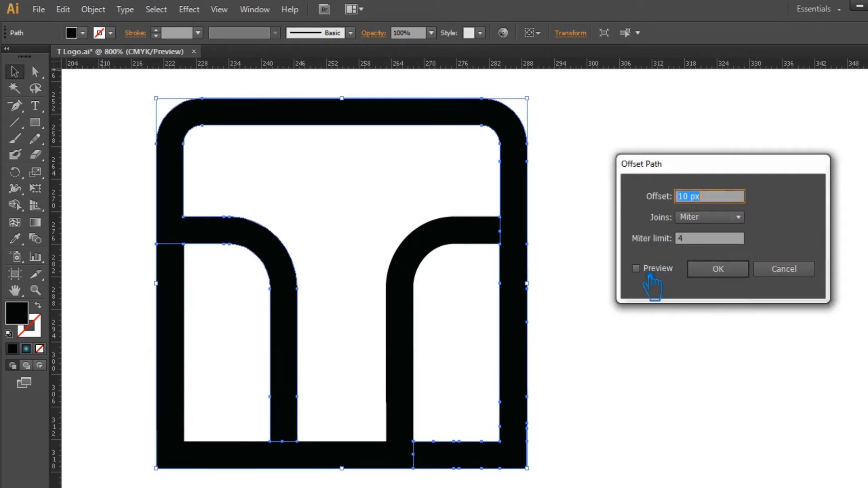
{"action": "left_click", "coordinate": [651, 272]}
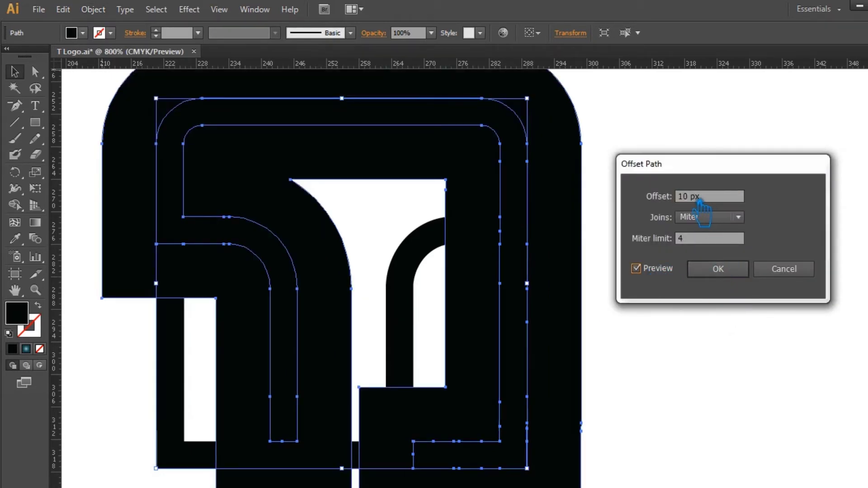
{"action": "type", "text": "3"}
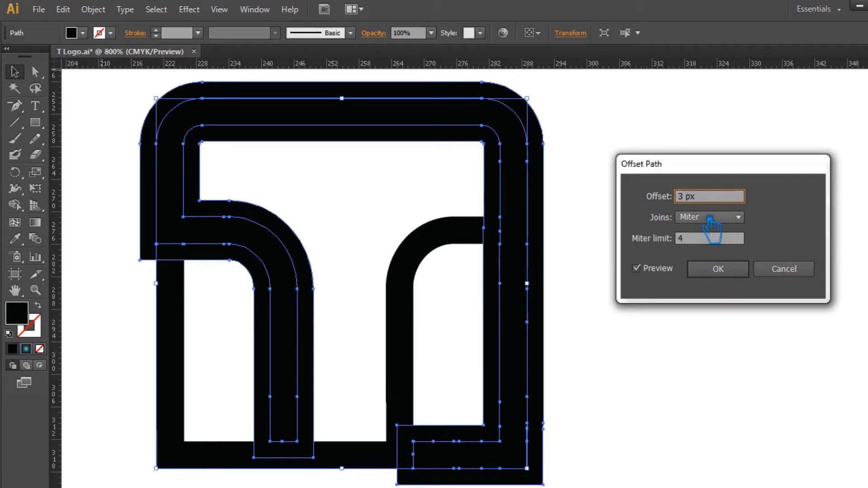
{"action": "type", "text": "4"}
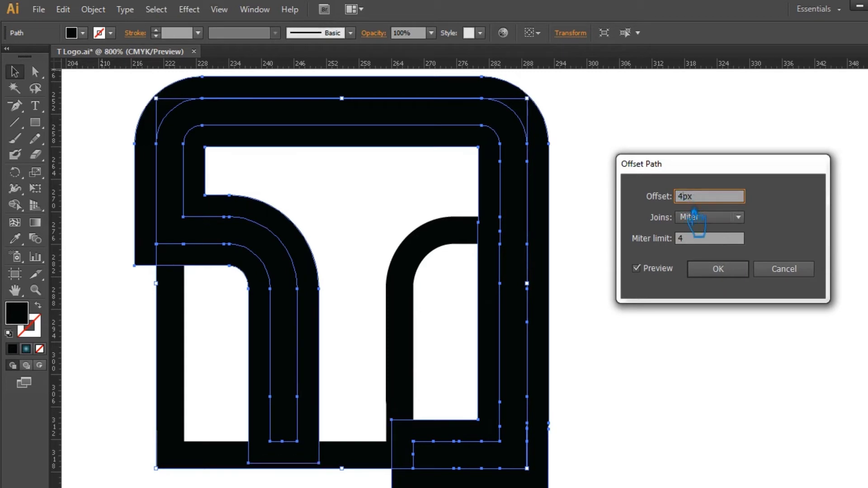
{"action": "left_click", "coordinate": [721, 272]}
{"action": "mouse_move", "coordinate": [617, 474]}
{"action": "left_mouse_down"}
{"action": "mouse_move", "coordinate": [117, 121]}
{"action": "mouse_move", "coordinate": [145, 129]}
{"action": "left_mouse_up"}
{"action": "key", "text": "ctrl+shift+F9"}
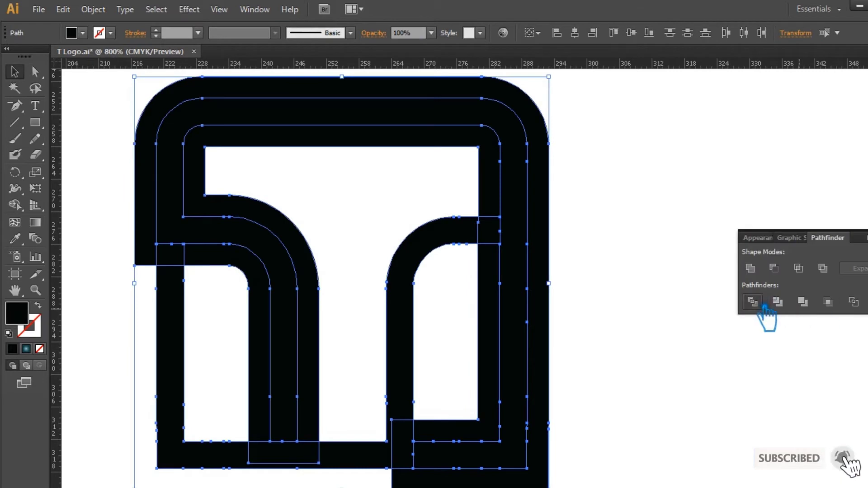
- Divide the overlapping logo paths and ungroup the pieces
{"action": "left_click", "coordinate": [753, 302]}
{"action": "left_click", "coordinate": [669, 285]}
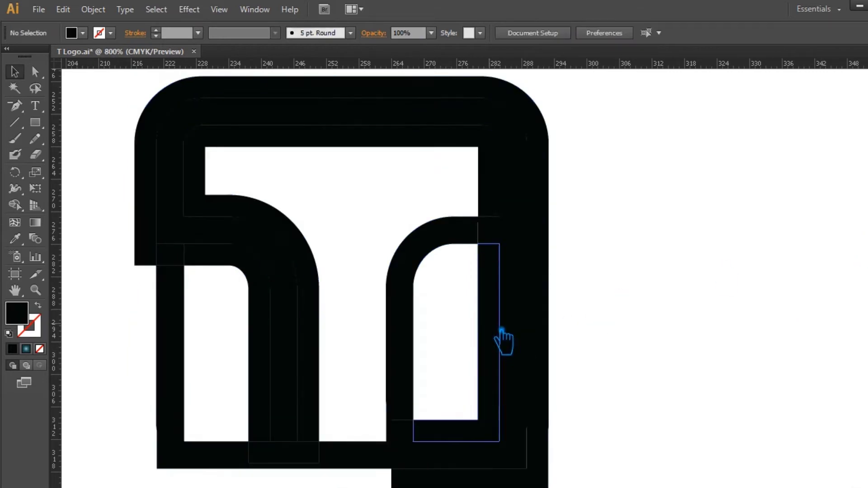
{"action": "right_click", "coordinate": [501, 331]}
{"action": "left_click", "coordinate": [507, 401]}
- Delete the right leg's inner piece, the inner white piece and the outer black frame piece
{"action": "left_click", "coordinate": [501, 306]}
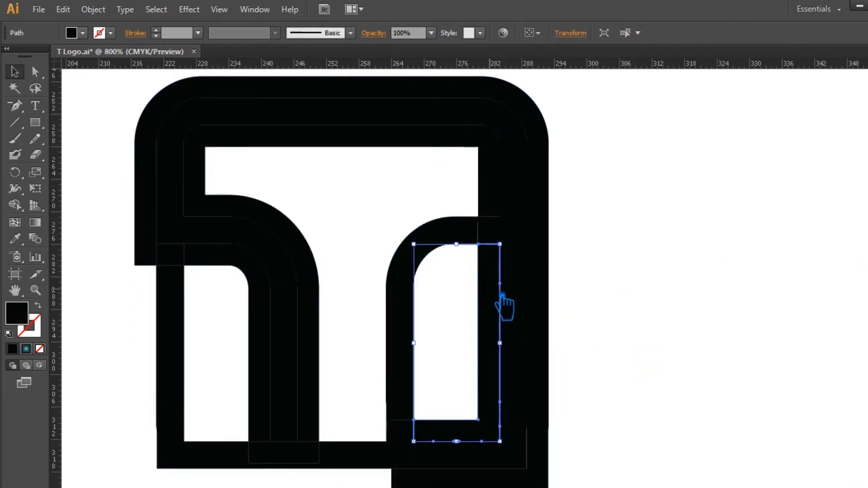
{"action": "key", "text": "Delete"}
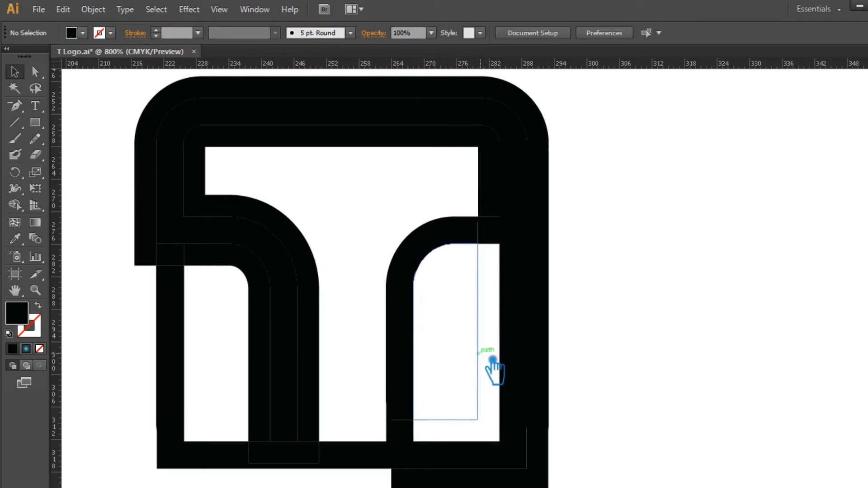
{"action": "left_click", "coordinate": [491, 365]}
{"action": "key", "text": "Delete"}
{"action": "left_click", "coordinate": [543, 474]}
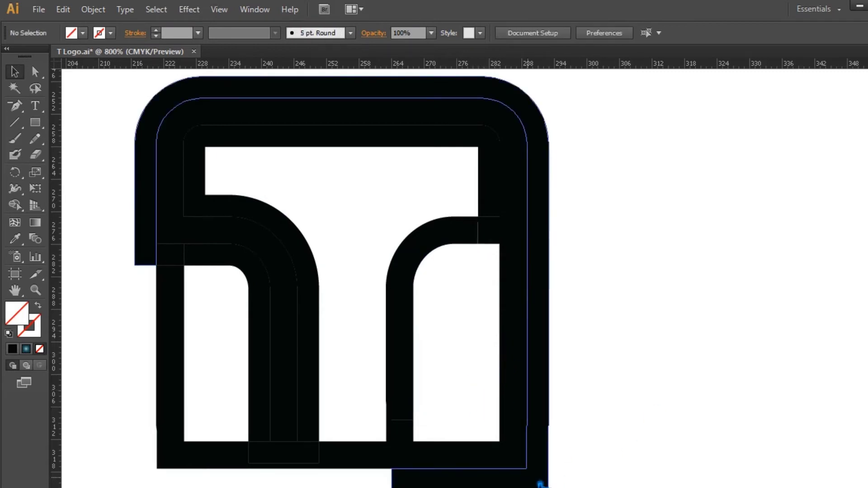
{"action": "key", "text": "Delete"}
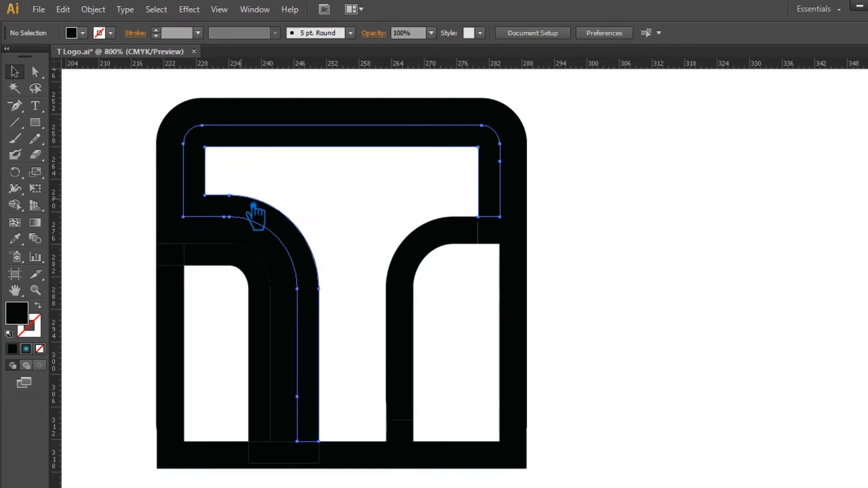
- Delete the filled top piece and left-leg leftovers, then remove the right curve's joint
{"action": "left_click", "coordinate": [254, 212]}
{"action": "key", "text": "Delete"}
{"action": "left_click", "coordinate": [249, 276]}
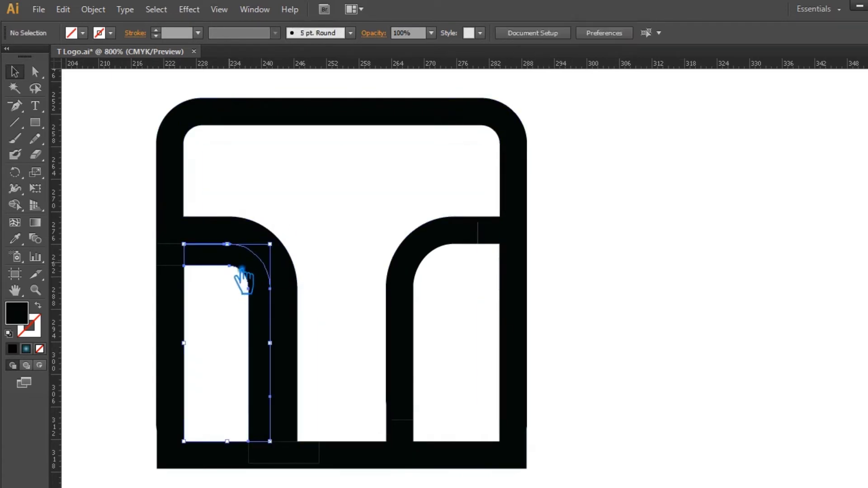
{"action": "key", "text": "Delete"}
{"action": "left_click", "coordinate": [181, 260]}
{"action": "key", "text": "Delete"}
{"action": "left_click", "coordinate": [247, 277]}
{"action": "key", "text": "Delete"}
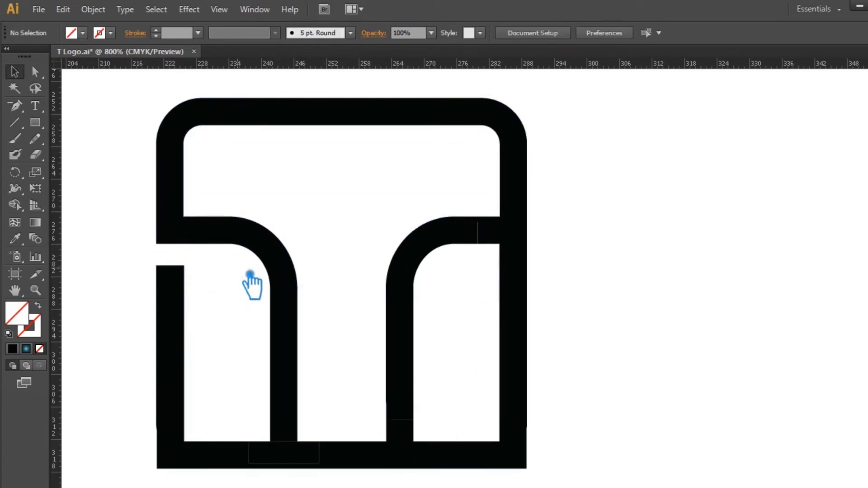
{"action": "left_click", "coordinate": [439, 462]}
{"action": "left_click", "coordinate": [569, 385]}
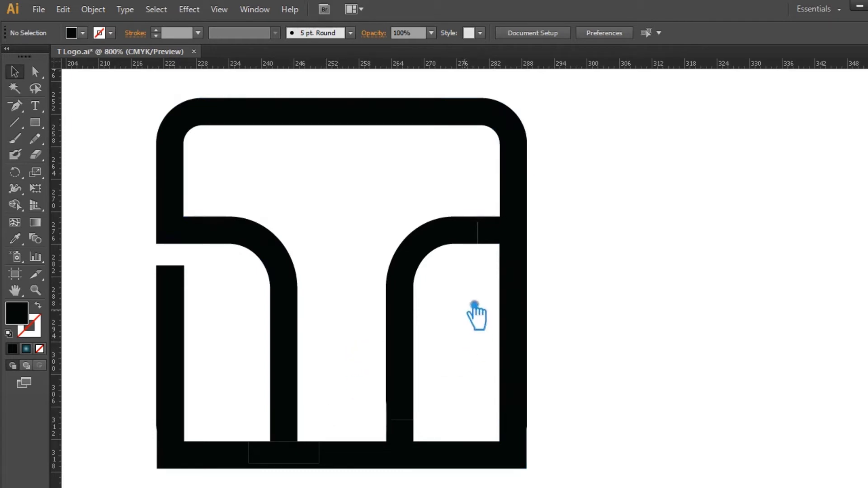
{"action": "left_click", "coordinate": [495, 233], "text": "alt"}
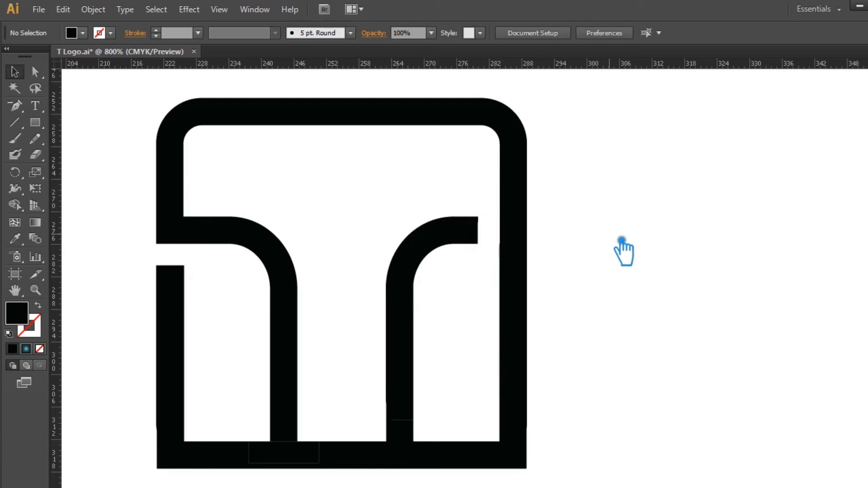
- Unite the small stem rectangle with the inner T path
{"action": "left_click", "coordinate": [407, 459]}
{"action": "left_click", "coordinate": [412, 348], "text": "shift"}
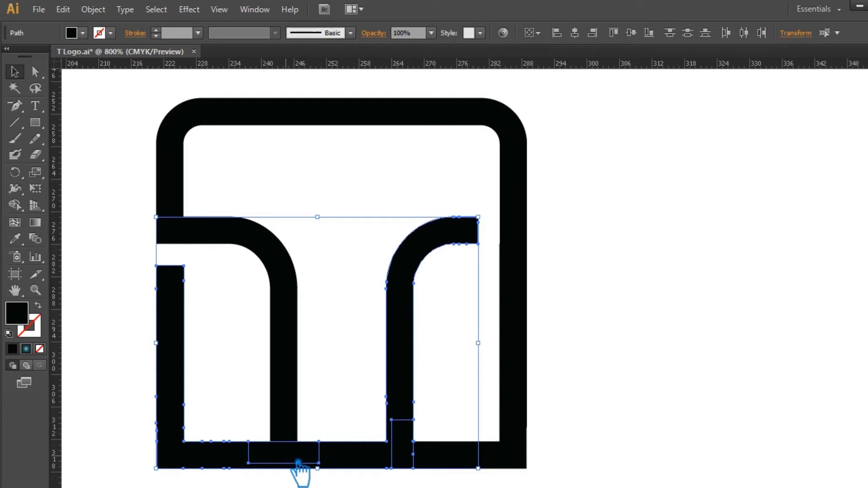
{"action": "key", "text": "shift+ctrl+F9"}
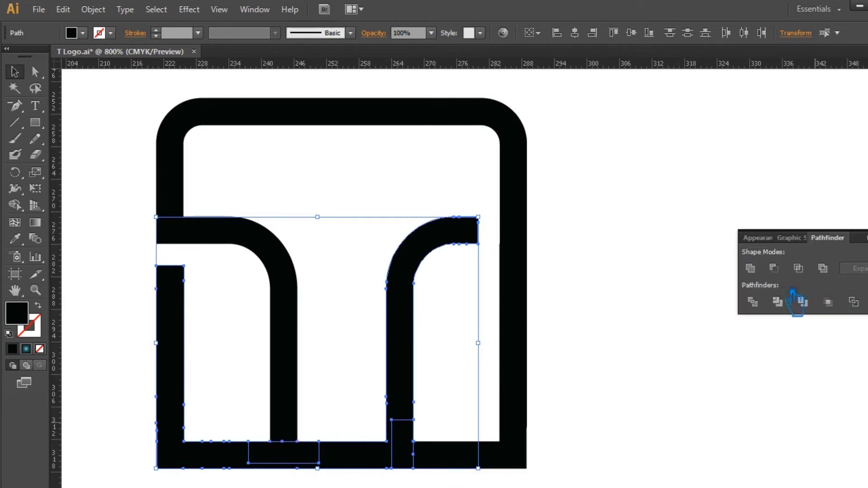
{"action": "left_click", "coordinate": [755, 271]}
{"action": "left_click", "coordinate": [865, 232]}
{"action": "left_click", "coordinate": [257, 475]}
{"action": "left_click", "coordinate": [285, 466]}
- Add a 4 px Offset Path outline around the merged T
{"action": "left_click", "coordinate": [101, 10]}
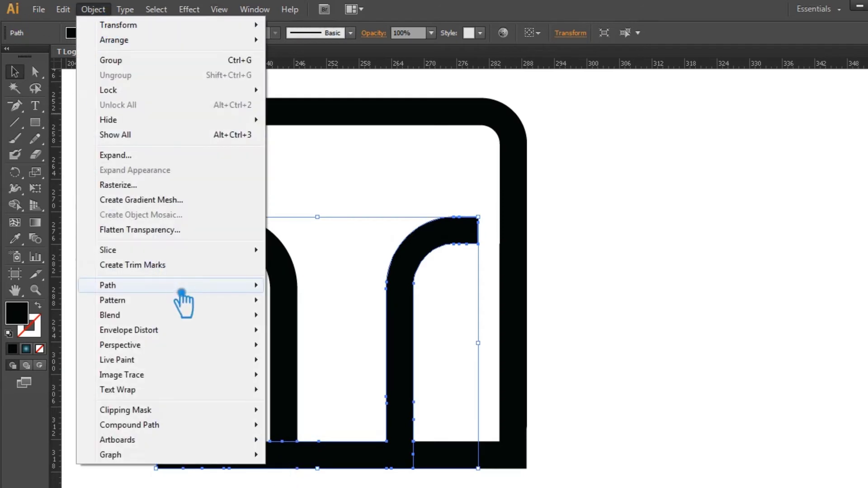
{"action": "left_click", "coordinate": [329, 343]}
{"action": "left_click", "coordinate": [650, 273]}
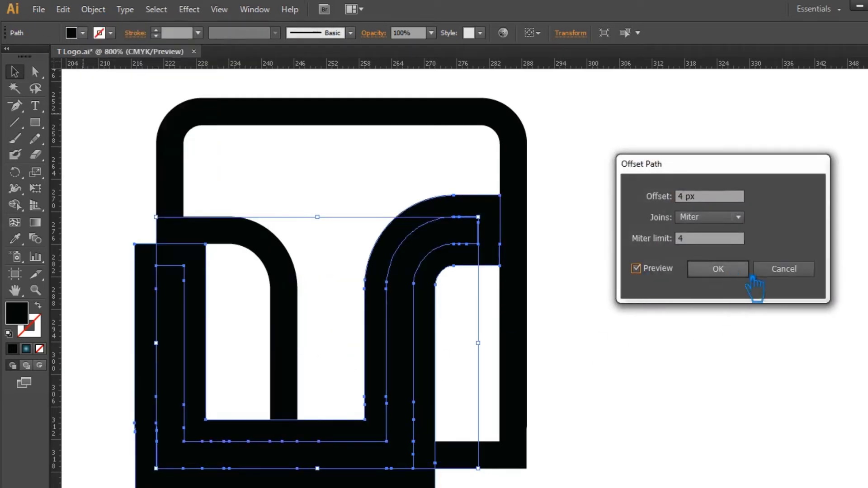
{"action": "left_click", "coordinate": [742, 274]}
- Divide the frame and both T outlines into separate pieces
{"action": "left_click_drag", "start_coordinate": [245, 343], "coordinate": [322, 480]}
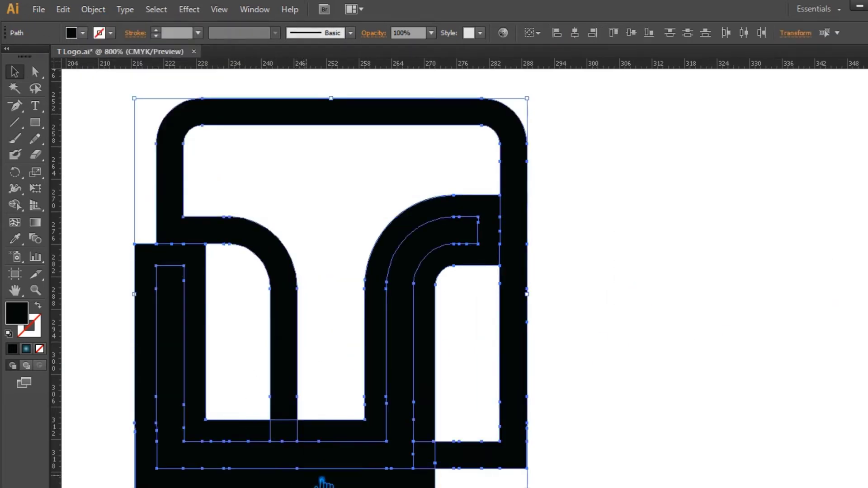
{"action": "key", "text": "shift+ctrl+F9"}
{"action": "left_click", "coordinate": [752, 303]}
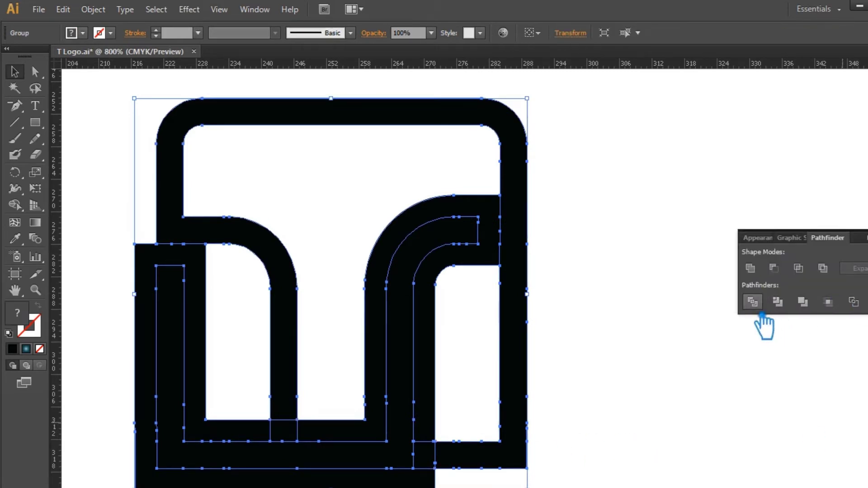
{"action": "left_click", "coordinate": [555, 246]}
{"action": "left_click", "coordinate": [411, 221]}
{"action": "right_click", "coordinate": [402, 218]}
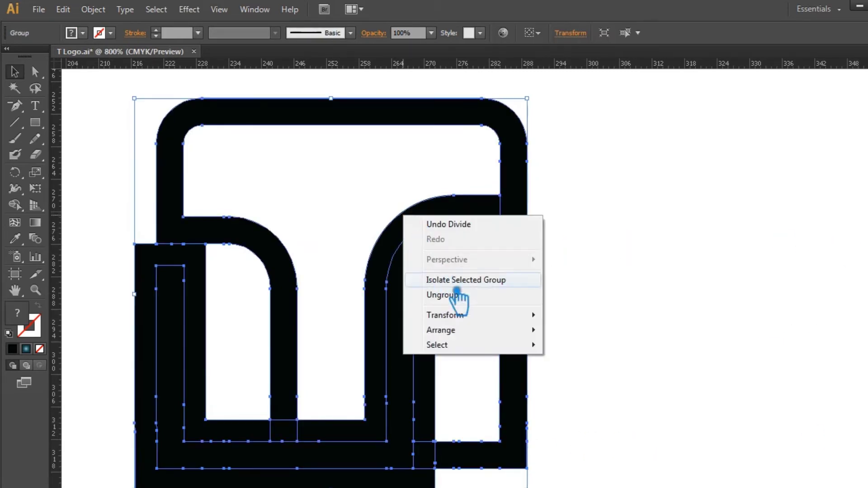
- Ungroup the pieces and delete the extra curved piece, left L piece and small bottom-bar segment
{"action": "left_click", "coordinate": [457, 291]}
{"action": "left_click", "coordinate": [444, 221]}
{"action": "key", "text": "Delete"}
{"action": "left_click", "coordinate": [210, 384]}
{"action": "key", "text": "Delete"}
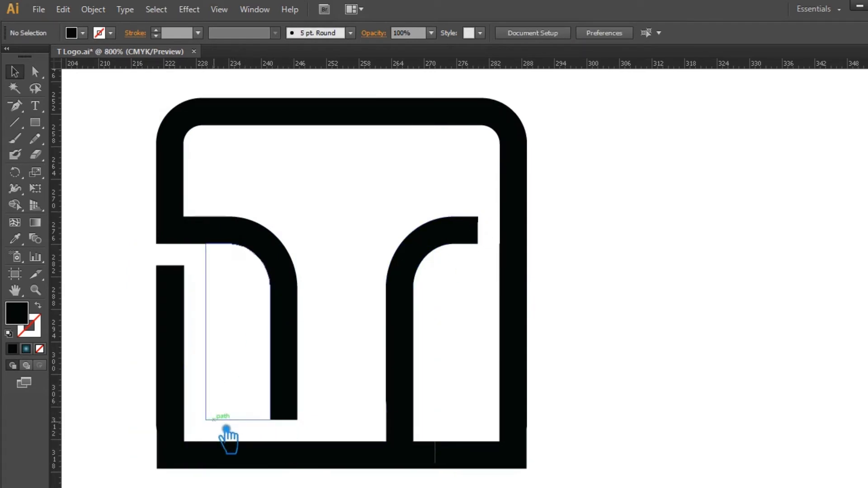
{"action": "key", "text": "slash"}
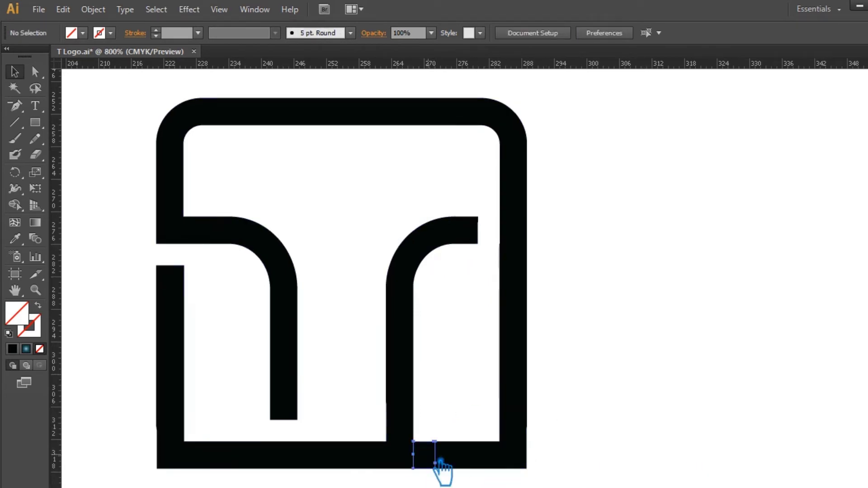
{"action": "left_click", "coordinate": [425, 455]}
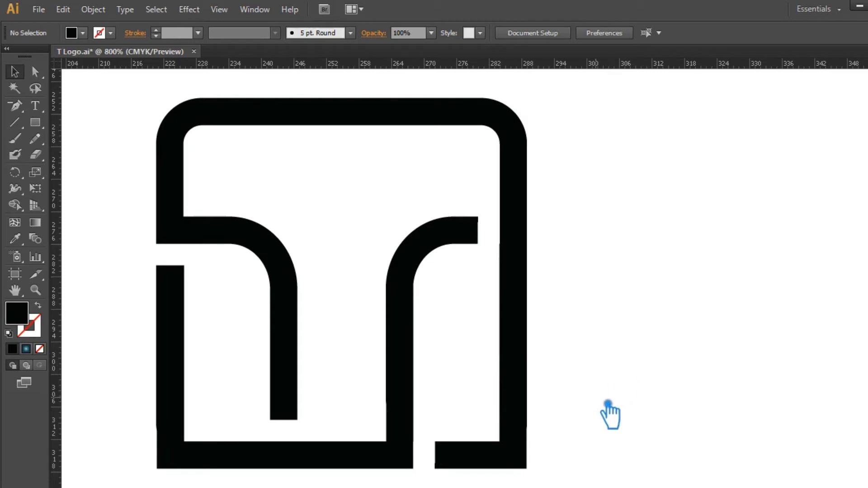
{"action": "left_click_drag", "start_coordinate": [35, 122], "coordinate": [95, 151]}
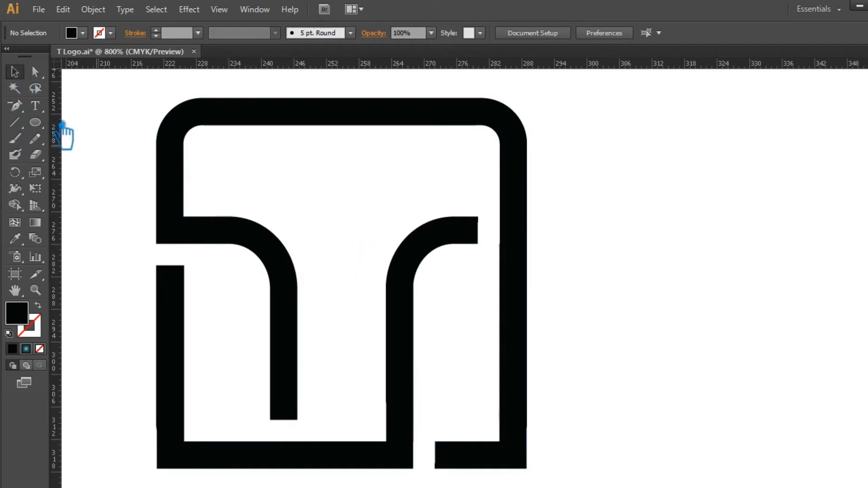
- Draw a small rectangle at the stem bottom, nudge it into place, and show the guides
{"action": "left_click_drag", "start_coordinate": [45, 129], "coordinate": [51, 122]}
{"action": "mouse_move", "coordinate": [272, 398]}
{"action": "left_mouse_down"}
{"action": "mouse_move", "coordinate": [289, 428]}
{"action": "mouse_move", "coordinate": [310, 440]}
{"action": "left_mouse_up"}
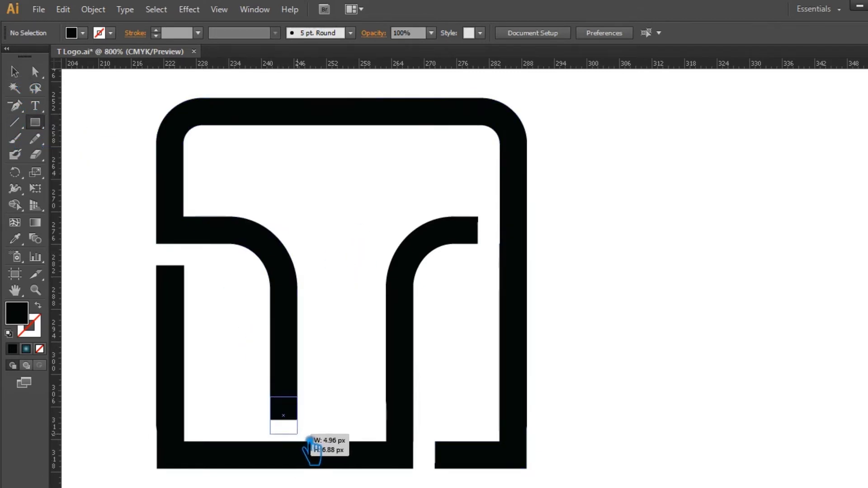
{"action": "left_click_drag", "start_coordinate": [310, 440], "coordinate": [309, 374]}
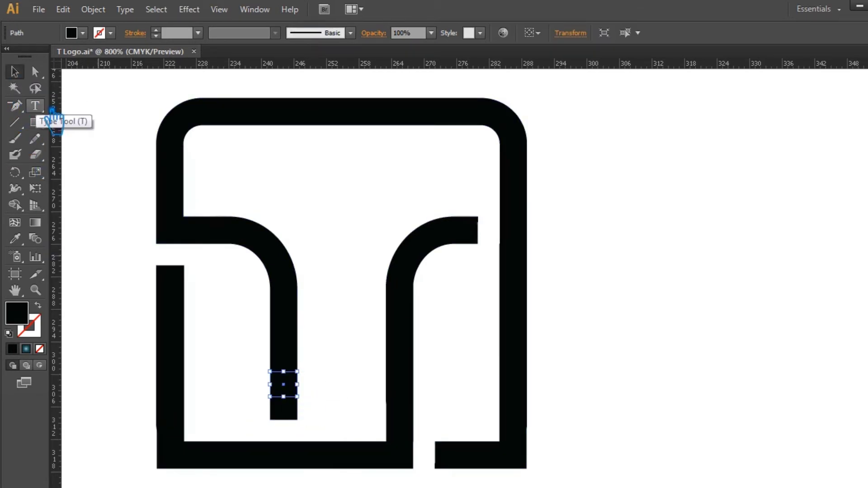
{"action": "key", "text": "Down"}
{"action": "key", "text": "Down"}
{"action": "key", "text": "Down"}
{"action": "key", "text": "Down"}
{"action": "key", "text": "Down"}
{"action": "key", "text": "Up"}
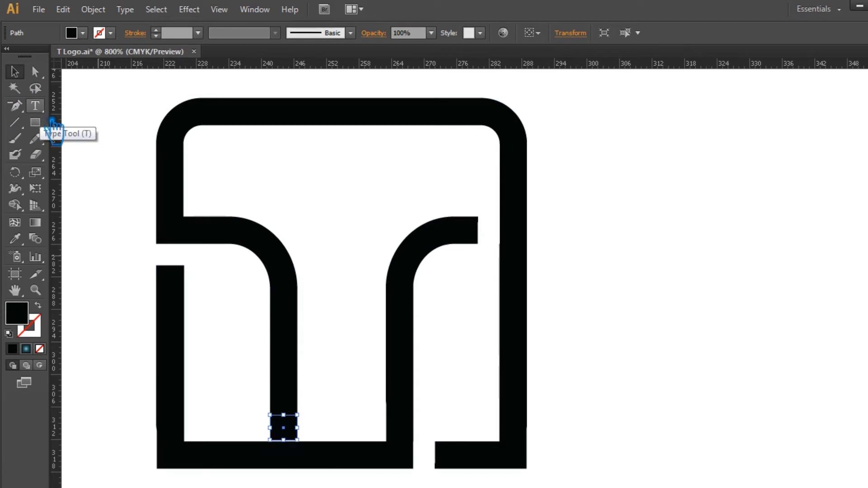
{"action": "key", "text": "Up"}
{"action": "key", "text": "Up"}
{"action": "key", "text": "Up"}
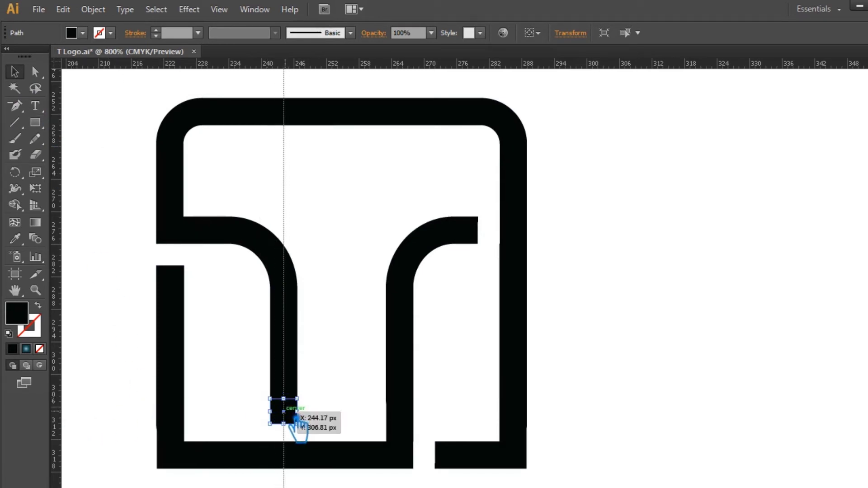
{"action": "left_click", "coordinate": [342, 427]}
{"action": "key", "text": "ctrl+semicolon"}
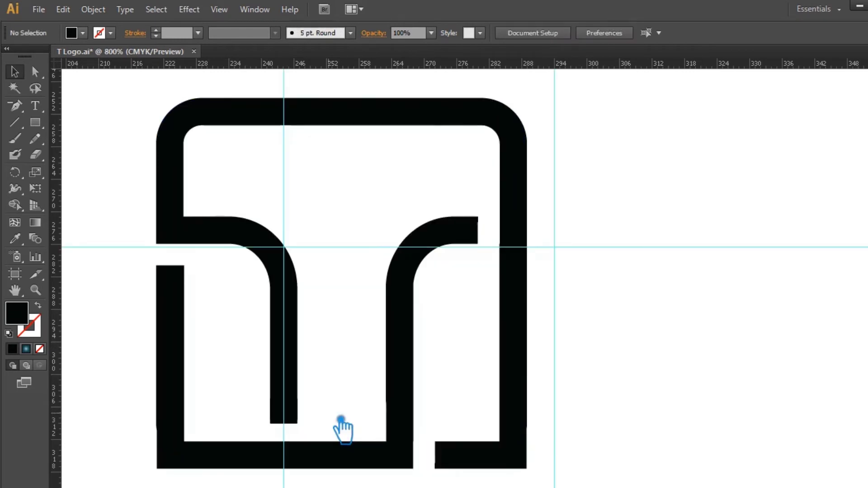
{"action": "left_click", "coordinate": [296, 414]}
- Swap the rectangle for a black-filled circle centred on the stem bottom's vertical guide
{"action": "key", "text": "Delete"}
{"action": "left_click", "coordinate": [340, 432]}
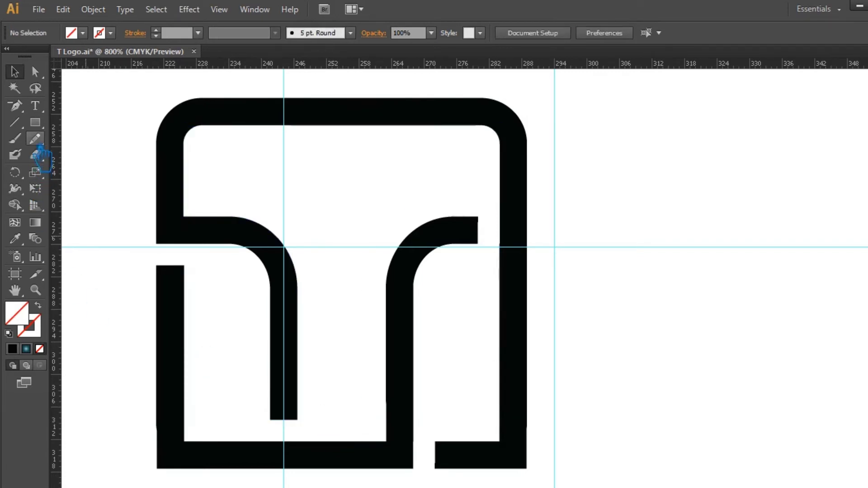
{"action": "left_click_drag", "start_coordinate": [36, 123], "coordinate": [91, 154]}
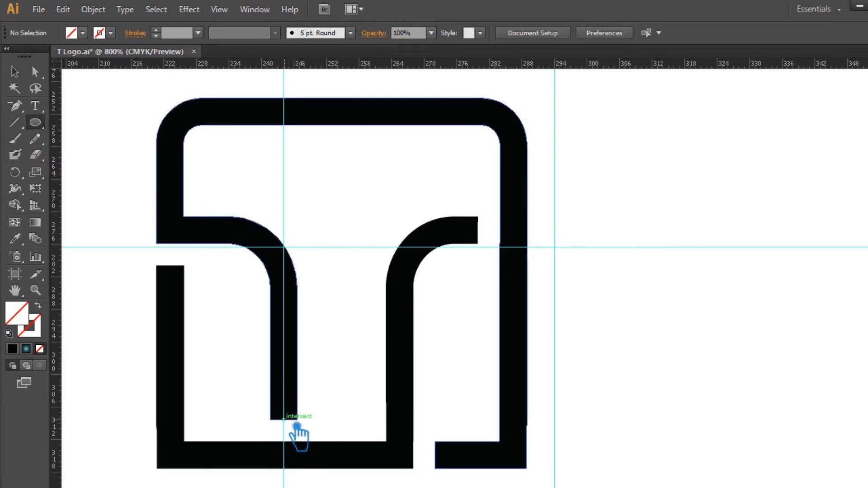
{"action": "left_click_drag", "start_coordinate": [296, 426], "coordinate": [316, 433]}
{"action": "left_click", "coordinate": [13, 348]}
{"action": "left_click", "coordinate": [15, 72]}
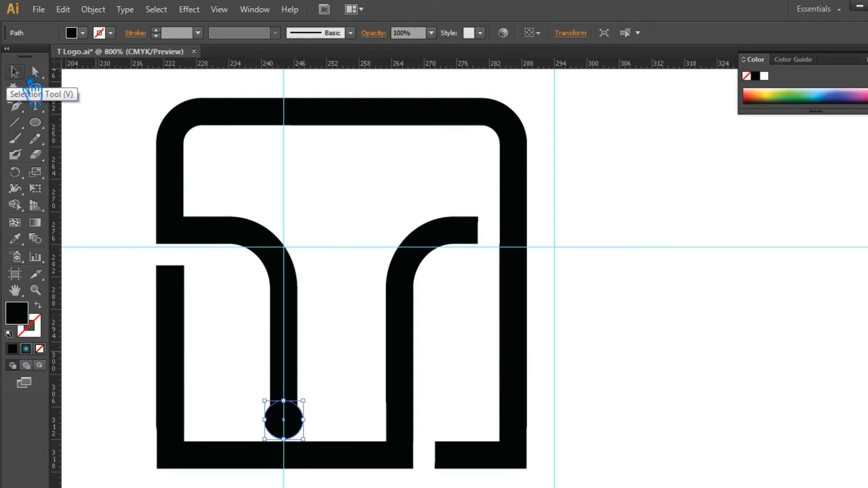
{"action": "left_click", "coordinate": [126, 184]}
{"action": "left_click_drag", "start_coordinate": [301, 432], "coordinate": [295, 431]}
{"action": "left_click", "coordinate": [363, 194]}
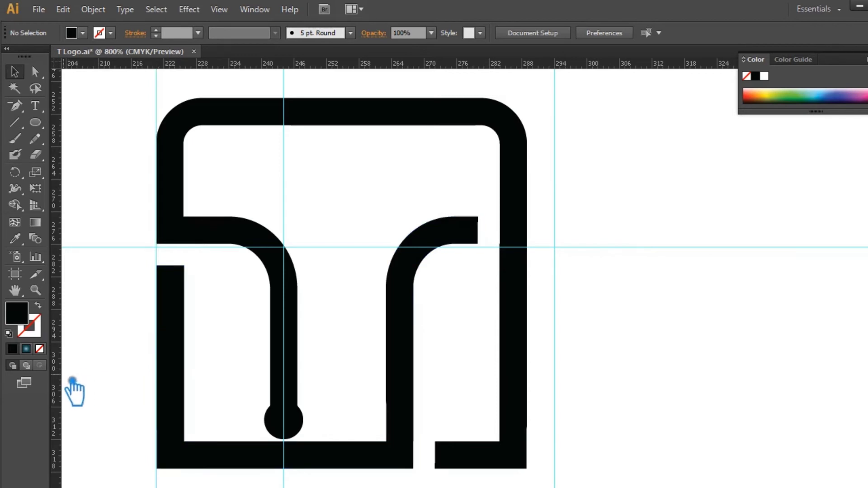
- Add a vertical guide at the frame's left edge and copy the stem's end dot up to the left bar's top
{"action": "left_click_drag", "start_coordinate": [72, 382], "coordinate": [198, 352]}
{"action": "key", "text": "alt"}
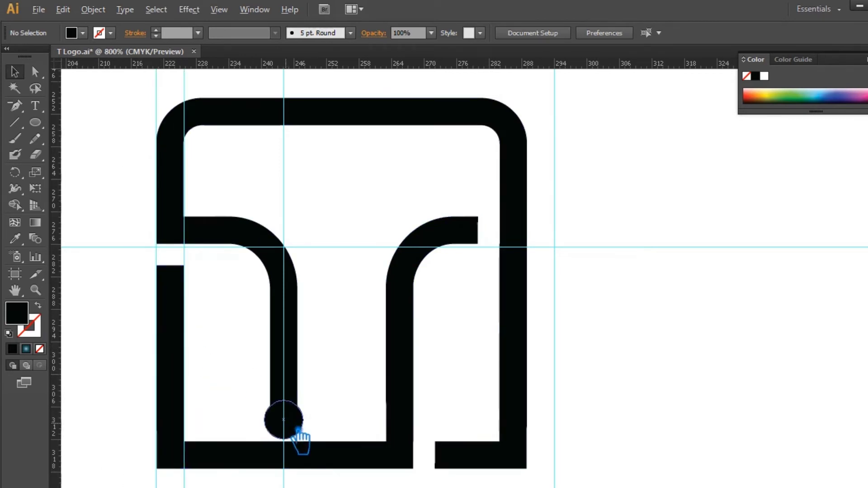
{"action": "left_click", "coordinate": [401, 388]}
{"action": "left_click_drag", "start_coordinate": [291, 430], "coordinate": [297, 416]}
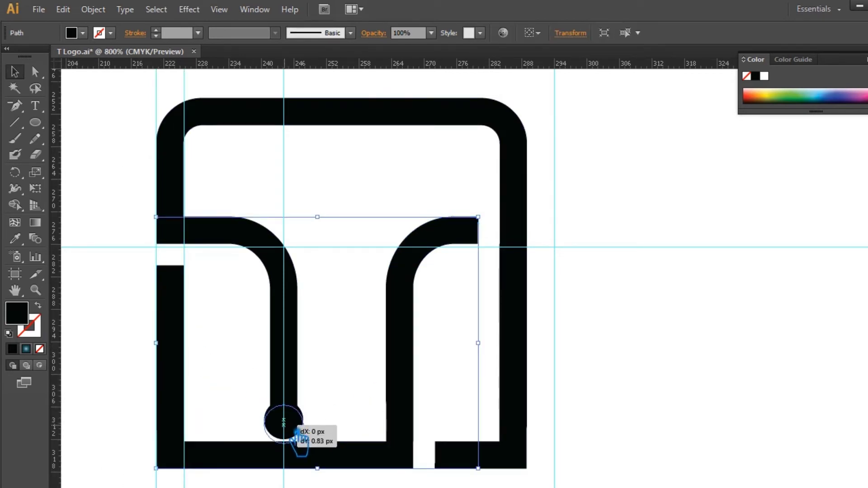
{"action": "mouse_move", "coordinate": [297, 417]}
{"action": "left_mouse_down"}
{"action": "mouse_move", "coordinate": [299, 406]}
{"action": "mouse_move", "coordinate": [305, 426]}
{"action": "mouse_move", "coordinate": [194, 275]}
{"action": "left_mouse_up"}
{"action": "left_click", "coordinate": [374, 403]}
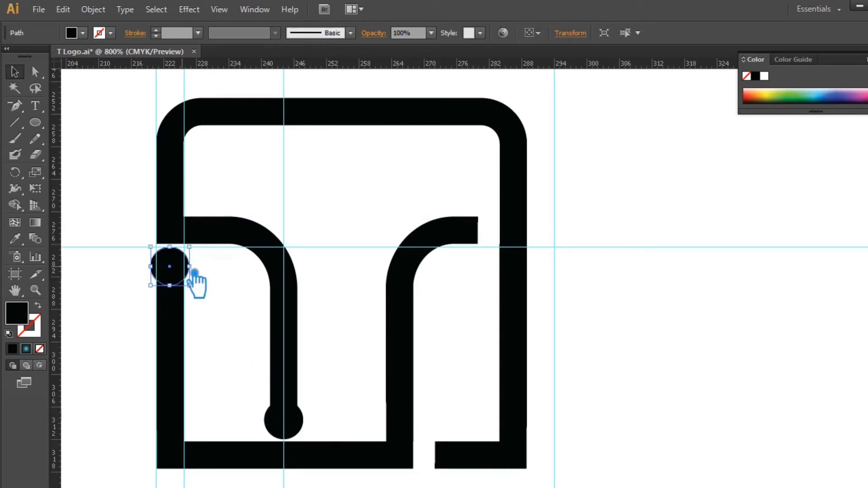
{"action": "left_click", "coordinate": [231, 291]}
{"action": "left_click", "coordinate": [184, 267]}
{"action": "left_click", "coordinate": [126, 335]}
{"action": "left_click", "coordinate": [178, 329]}
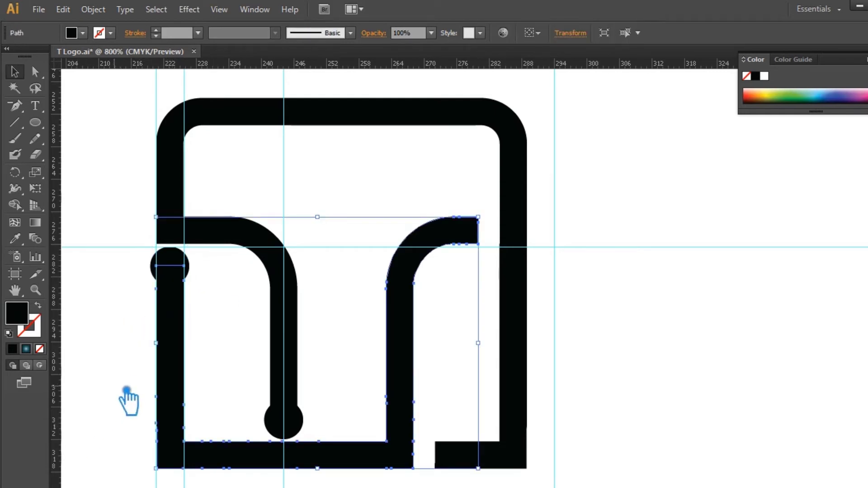
{"action": "left_click", "coordinate": [120, 365]}
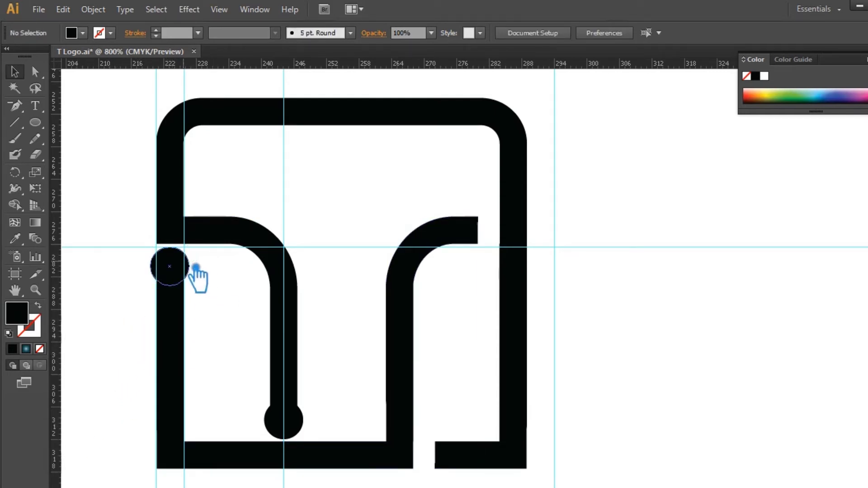
- Copy the end dot onto the right arch's tip and draw a small helper square there
{"action": "left_click_drag", "start_coordinate": [196, 269], "coordinate": [503, 233]}
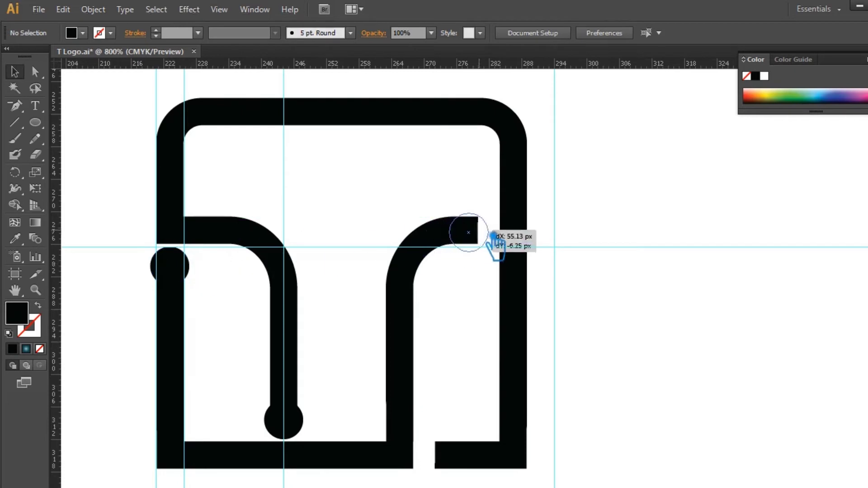
{"action": "left_click", "coordinate": [438, 248]}
{"action": "left_click", "coordinate": [683, 256]}
{"action": "left_click_drag", "start_coordinate": [35, 122], "coordinate": [86, 138]}
{"action": "left_click", "coordinate": [36, 123]}
{"action": "left_click", "coordinate": [102, 122]}
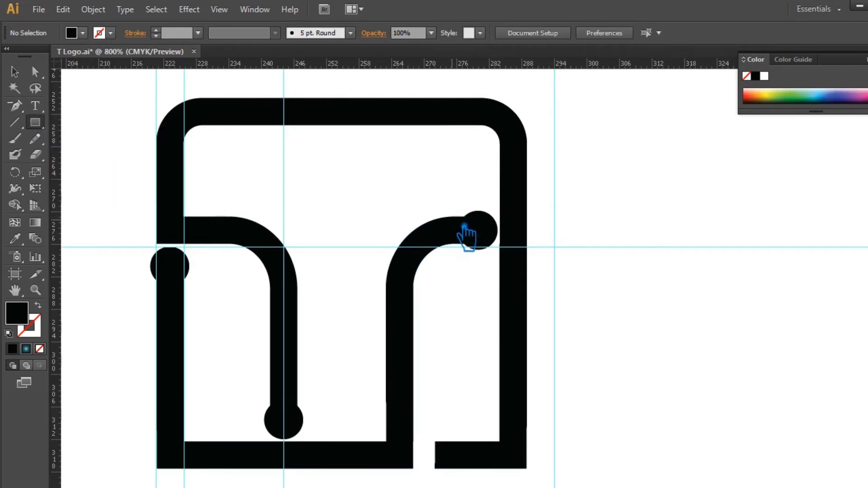
{"action": "left_click_drag", "start_coordinate": [451, 218], "coordinate": [479, 245]}
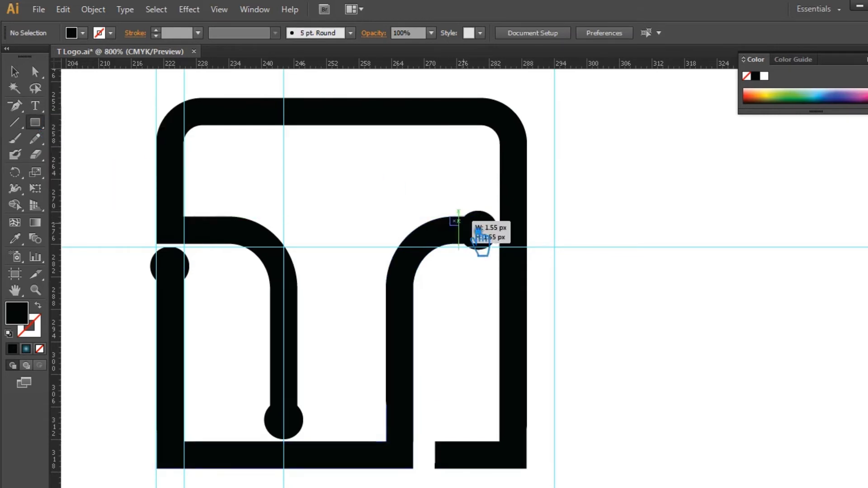
- Snap the dot onto the right arch's tip and nudge the stem's bottom dot
{"action": "key", "text": "v"}
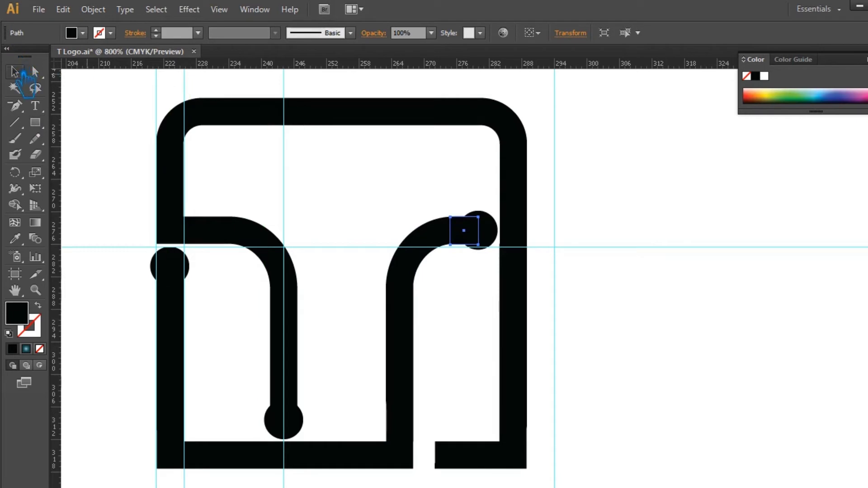
{"action": "left_click", "coordinate": [475, 237], "text": "shift"}
{"action": "left_click", "coordinate": [445, 194]}
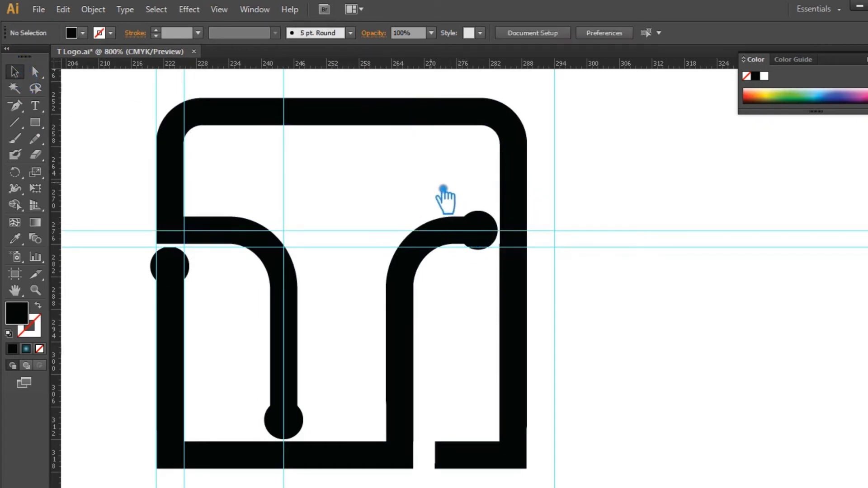
{"action": "mouse_move", "coordinate": [507, 239]}
{"action": "left_mouse_down"}
{"action": "mouse_move", "coordinate": [527, 238]}
{"action": "mouse_move", "coordinate": [500, 236]}
{"action": "left_mouse_up"}
{"action": "left_click", "coordinate": [618, 233]}
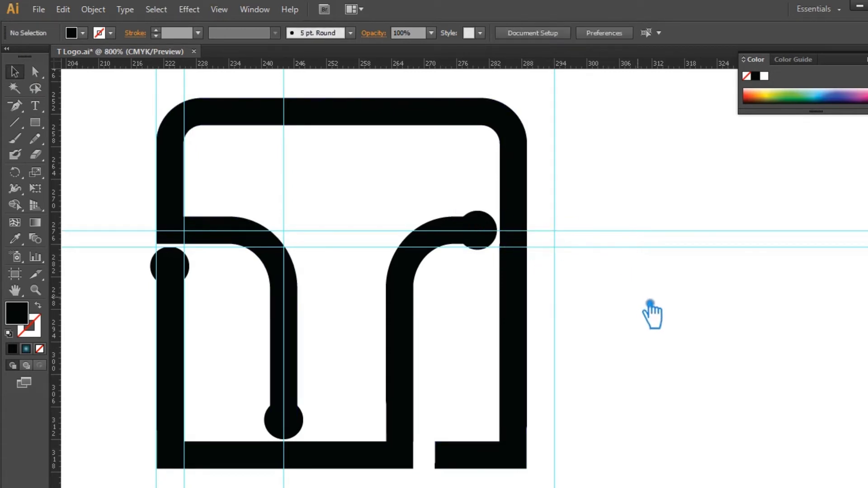
{"action": "mouse_move", "coordinate": [301, 427]}
{"action": "left_mouse_down"}
{"action": "mouse_move", "coordinate": [302, 403]}
{"action": "mouse_move", "coordinate": [308, 426]}
{"action": "left_mouse_up"}
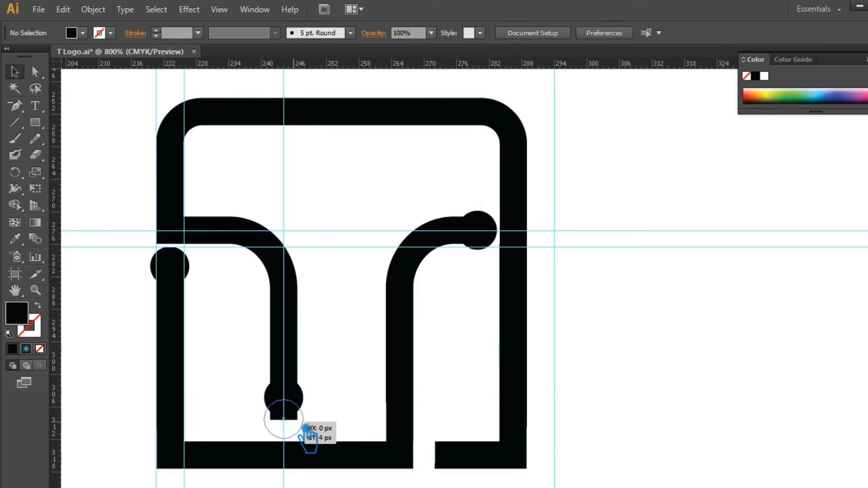
- Return the stem dot to its guide, add guides along the bottom bar's edges, and draw a helper rectangle
{"action": "left_click_drag", "start_coordinate": [306, 428], "coordinate": [308, 430]}
{"action": "left_click", "coordinate": [382, 391]}
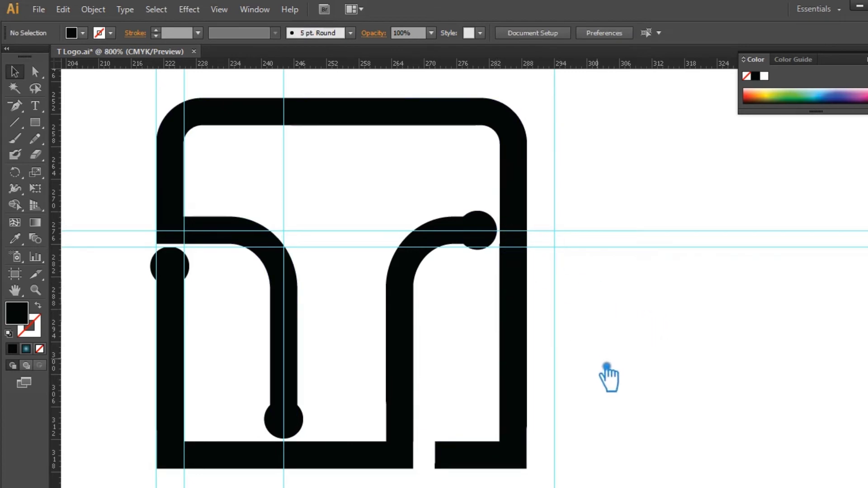
{"action": "left_click_drag", "start_coordinate": [391, 66], "coordinate": [474, 441]}
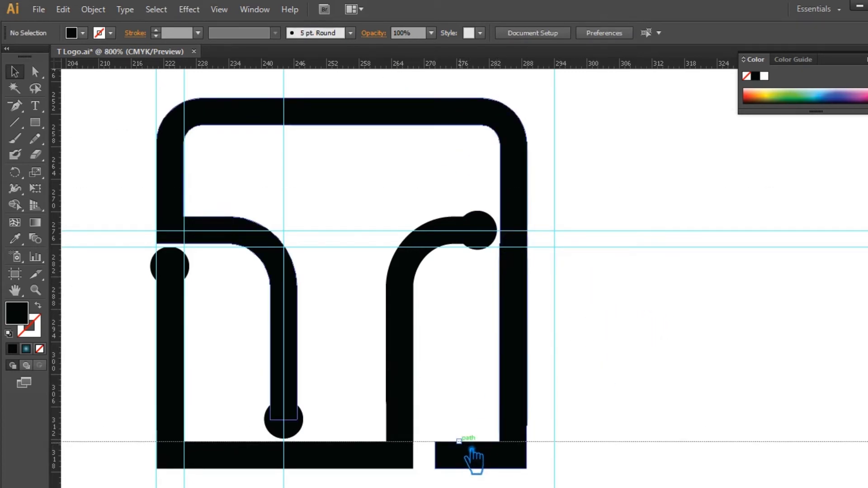
{"action": "left_click_drag", "start_coordinate": [407, 68], "coordinate": [642, 469]}
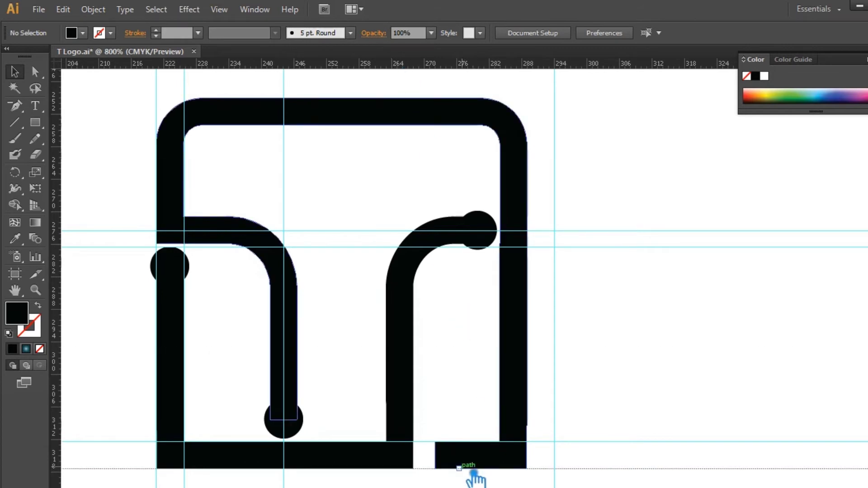
{"action": "left_click", "coordinate": [35, 122]}
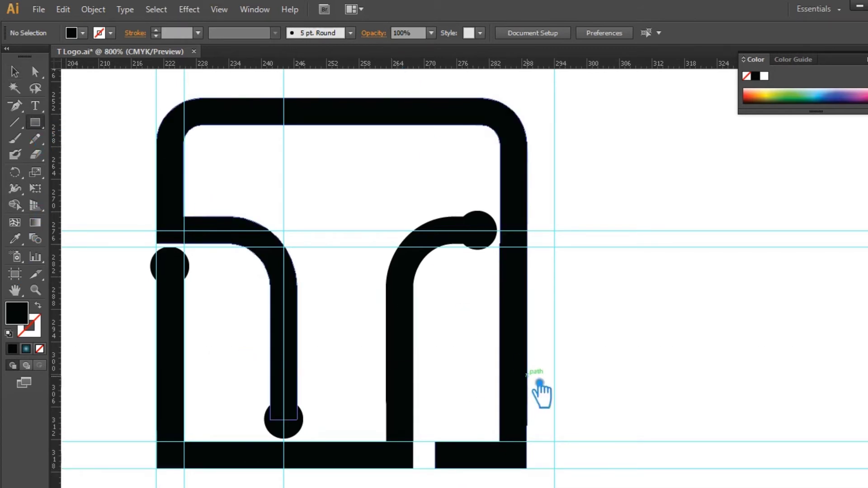
{"action": "left_click_drag", "start_coordinate": [568, 453], "coordinate": [655, 478]}
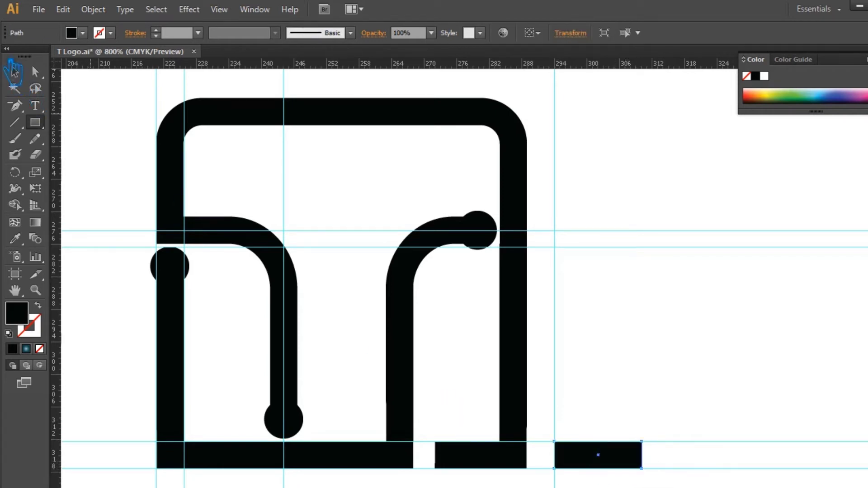
{"action": "left_click", "coordinate": [14, 72]}
- Add a guide through the middle of the bottom bar and delete the helper rectangle
{"action": "left_click_drag", "start_coordinate": [264, 65], "coordinate": [598, 455]}
{"action": "left_click", "coordinate": [638, 400]}
{"action": "left_click", "coordinate": [623, 455]}
{"action": "key", "text": "Delete"}
- Copy the top-right dot onto the bottom bar's broken end, remove the extra copy, and select the logo
{"action": "left_click_drag", "start_coordinate": [493, 238], "coordinate": [451, 462]}
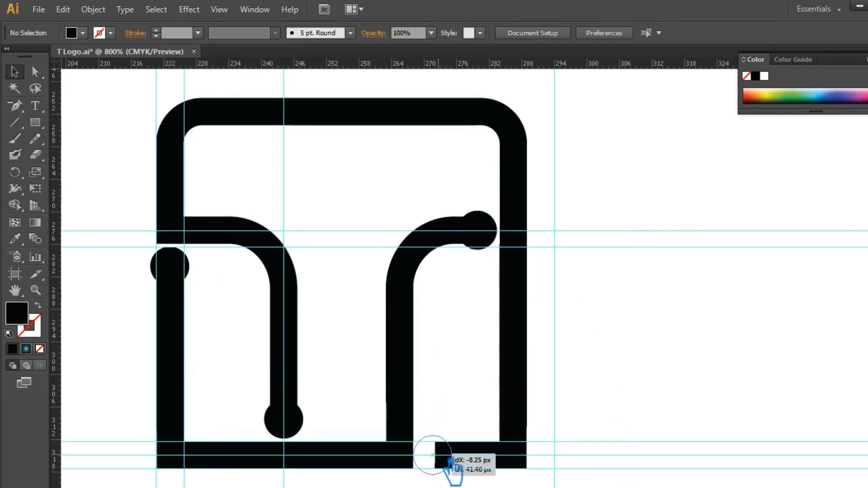
{"action": "mouse_move", "coordinate": [450, 461]}
{"action": "left_mouse_down"}
{"action": "mouse_move", "coordinate": [462, 462]}
{"action": "mouse_move", "coordinate": [412, 468]}
{"action": "left_mouse_up"}
{"action": "left_click", "coordinate": [726, 398]}
{"action": "left_click", "coordinate": [459, 470]}
{"action": "key", "text": "Delete"}
{"action": "left_click_drag", "start_coordinate": [413, 468], "coordinate": [447, 466]}
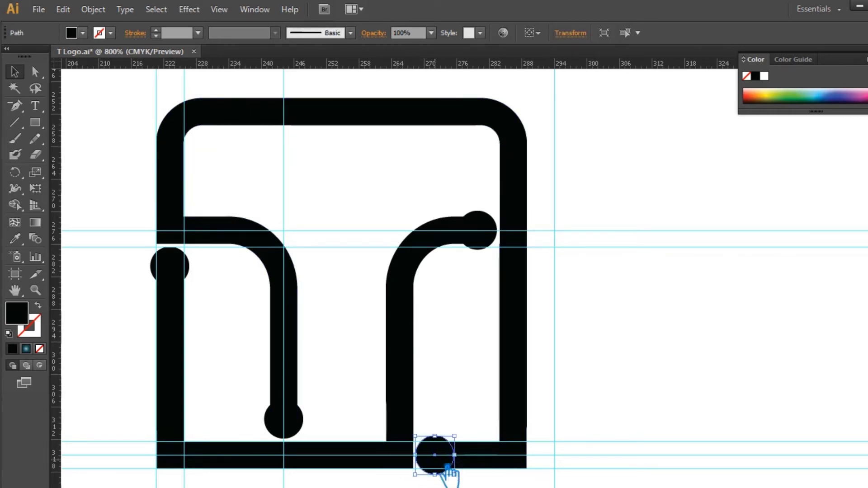
{"action": "left_click", "coordinate": [692, 395]}
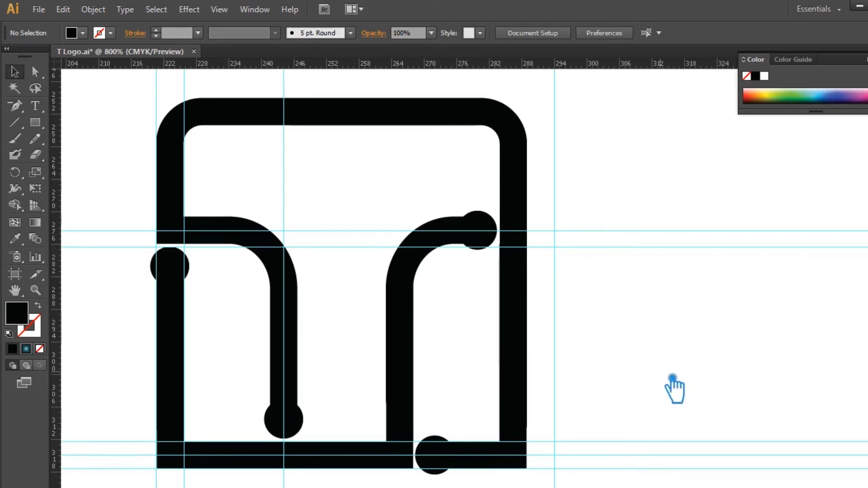
{"action": "left_click_drag", "start_coordinate": [598, 473], "coordinate": [131, 113]}
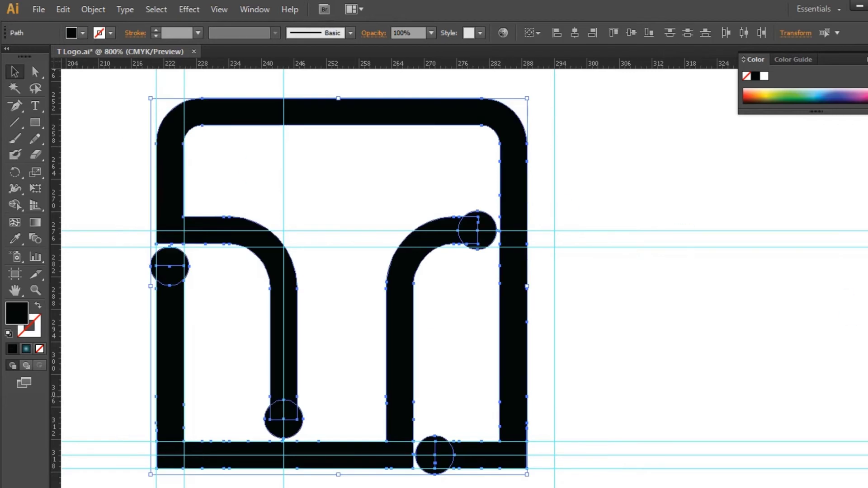
- Select the four terminal dots and group them
{"action": "key", "text": "ctrl+shift+F9"}
{"action": "left_click", "coordinate": [763, 277]}
{"action": "key", "text": "ctrl+shift+F9"}
{"action": "left_click", "coordinate": [770, 224]}
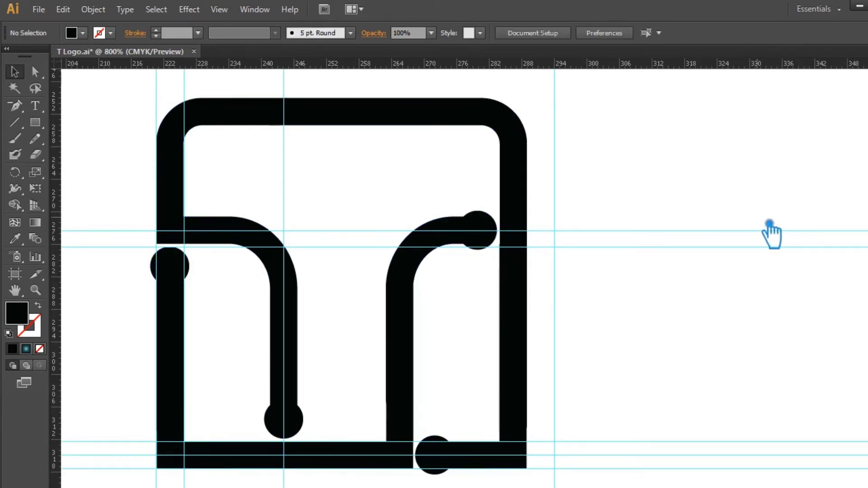
{"action": "key", "text": "ctrl+a"}
{"action": "left_click", "coordinate": [739, 184]}
{"action": "left_click", "coordinate": [488, 245]}
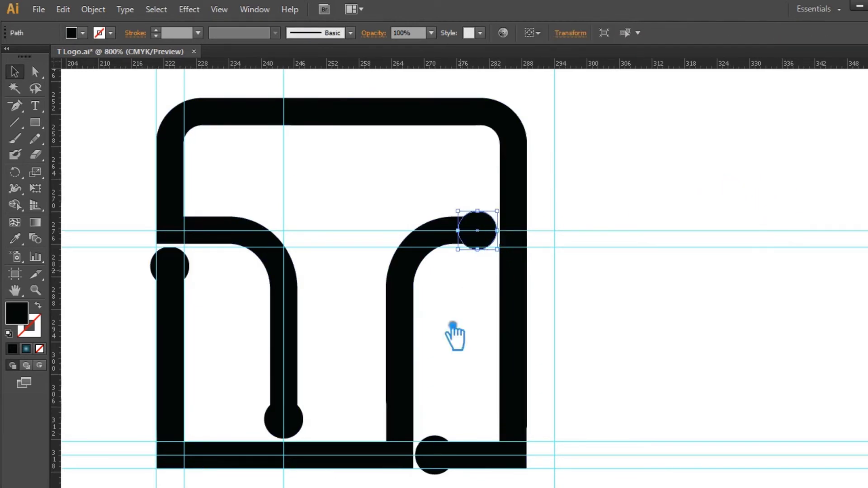
{"action": "left_click", "coordinate": [441, 457], "text": "shift"}
{"action": "left_click", "coordinate": [291, 434], "text": "shift"}
{"action": "left_click", "coordinate": [181, 268], "text": "shift"}
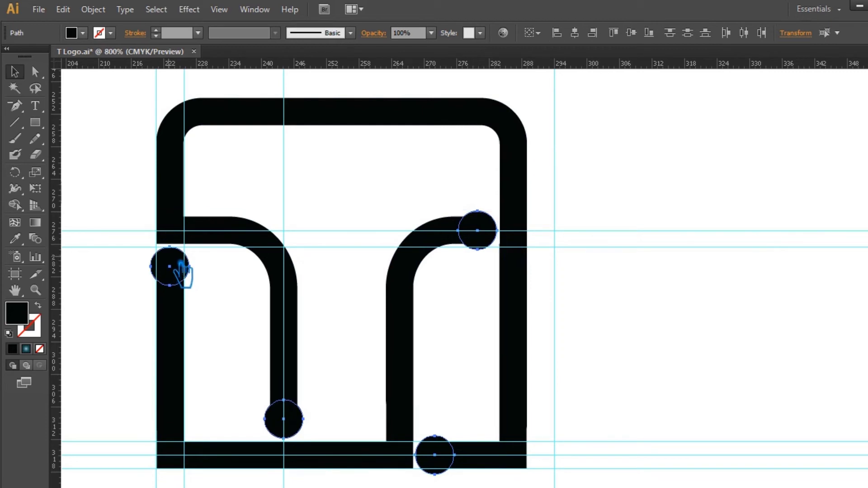
{"action": "key", "text": "ctrl+g"}
- Apply a 2 px Offset Path around the grouped dots
{"action": "left_click", "coordinate": [93, 9]}
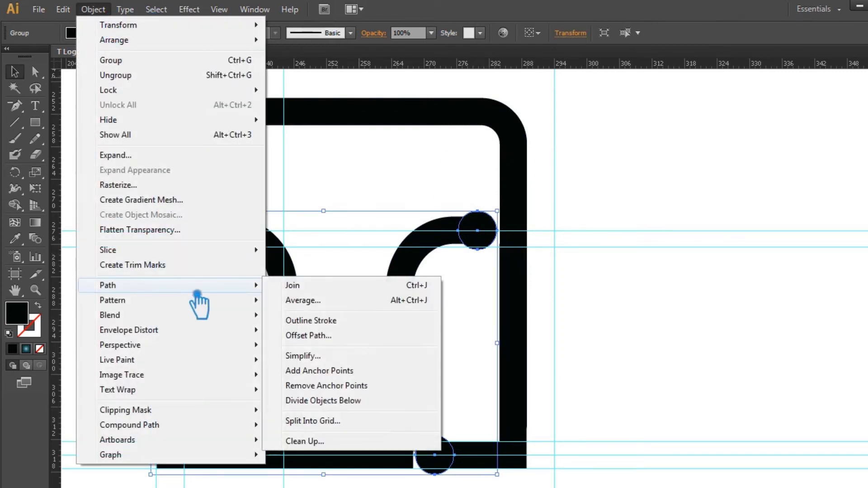
{"action": "left_click", "coordinate": [348, 338]}
{"action": "left_click", "coordinate": [653, 270]}
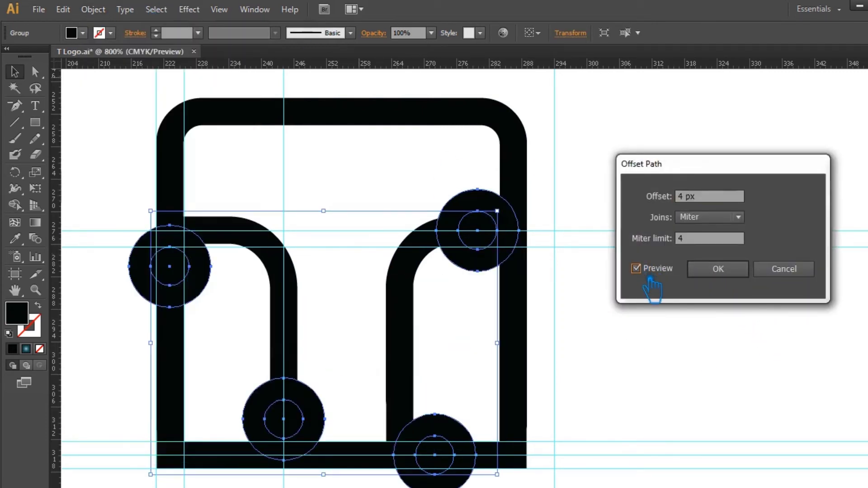
{"action": "type", "text": "2"}
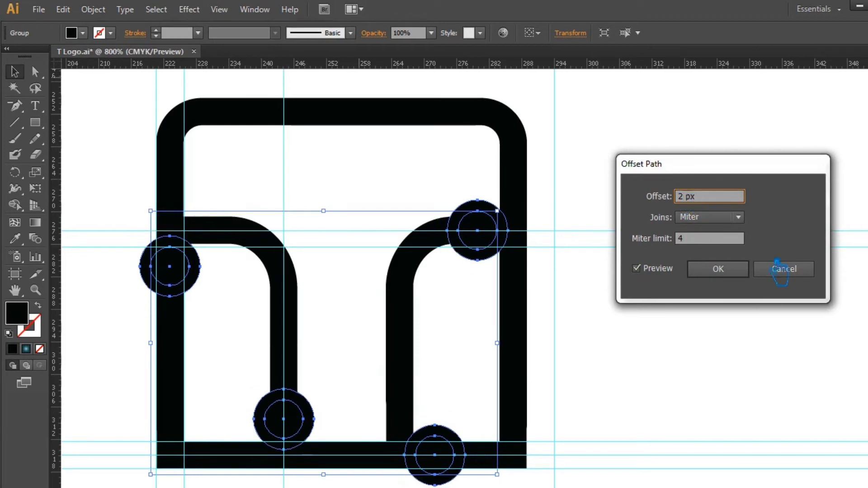
{"action": "left_click", "coordinate": [737, 271]}
- Divide all the artwork with Pathfinder and ungroup the resulting pieces
{"action": "left_click_drag", "start_coordinate": [606, 475], "coordinate": [155, 236]}
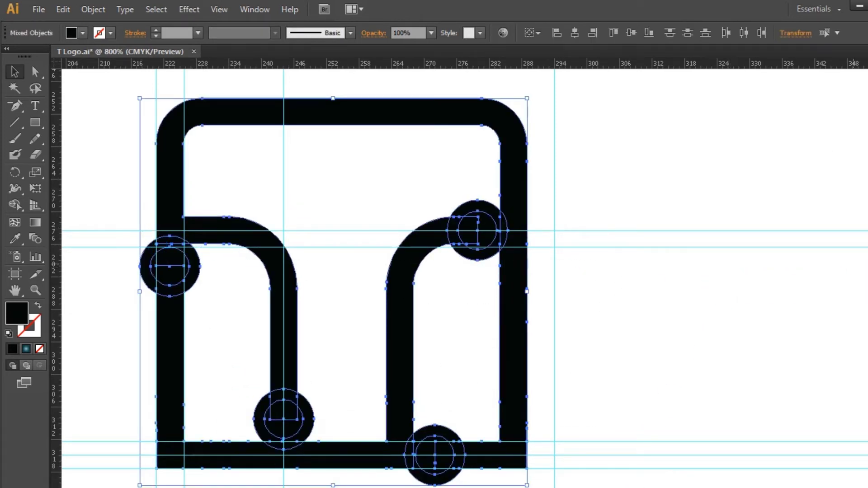
{"action": "key", "text": "shift+ctrl+F9"}
{"action": "left_click", "coordinate": [765, 308]}
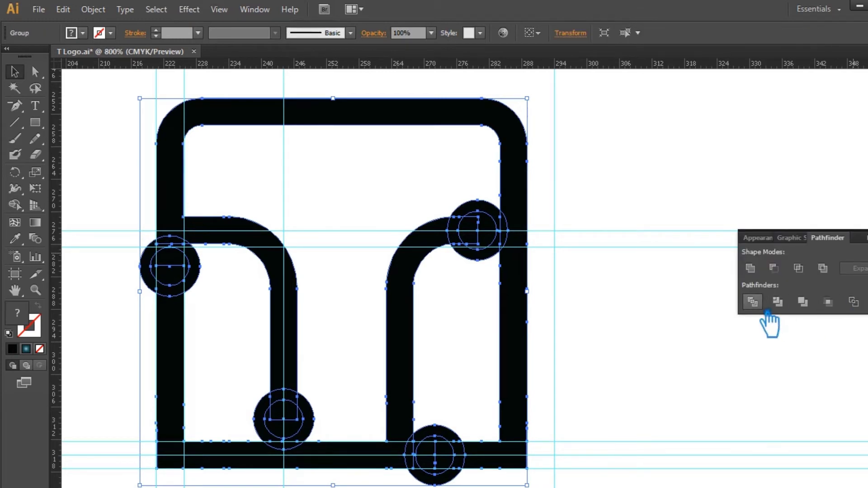
{"action": "left_click", "coordinate": [858, 236]}
{"action": "key", "text": "ctrl+shift+a"}
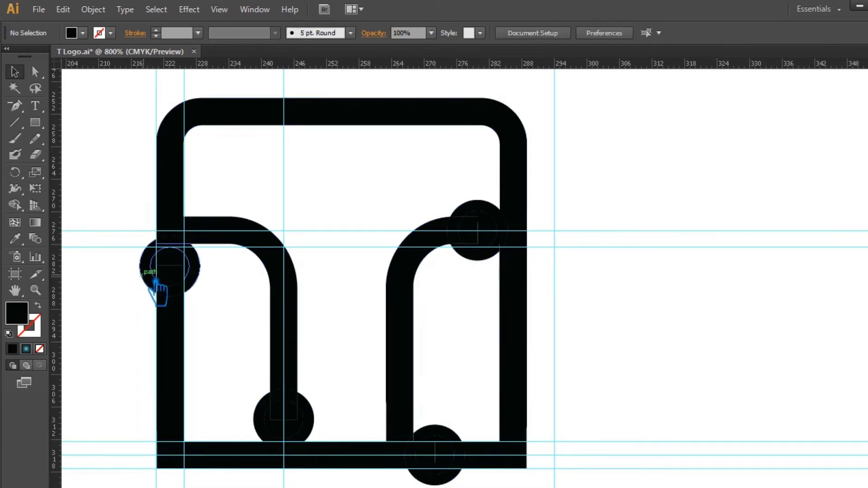
{"action": "right_click", "coordinate": [156, 282]}
{"action": "left_click", "coordinate": [184, 352]}
- Delete the outer rings and crescent slivers around the left and stem dots
{"action": "left_click", "coordinate": [132, 258]}
{"action": "left_click", "coordinate": [156, 284]}
{"action": "key", "text": "Delete"}
{"action": "left_click", "coordinate": [171, 291]}
{"action": "key", "text": "Delete"}
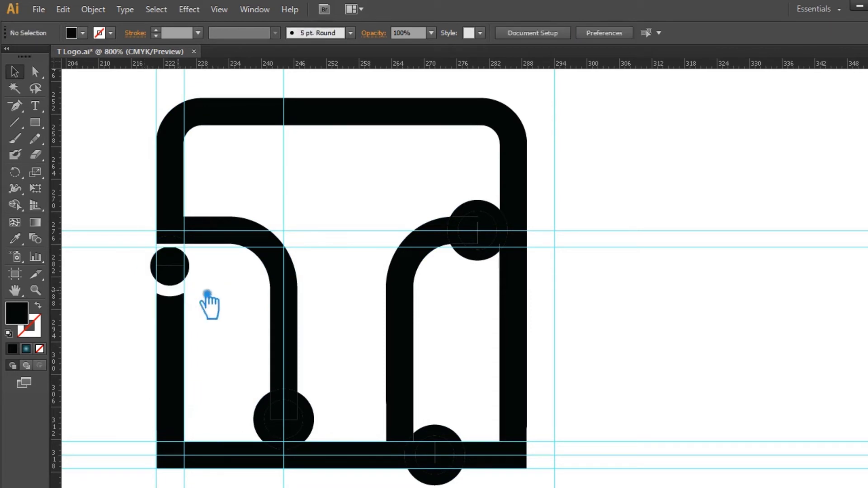
{"action": "left_click", "coordinate": [313, 414]}
{"action": "key", "text": "Delete"}
{"action": "left_click", "coordinate": [294, 399]}
{"action": "key", "text": "Delete"}
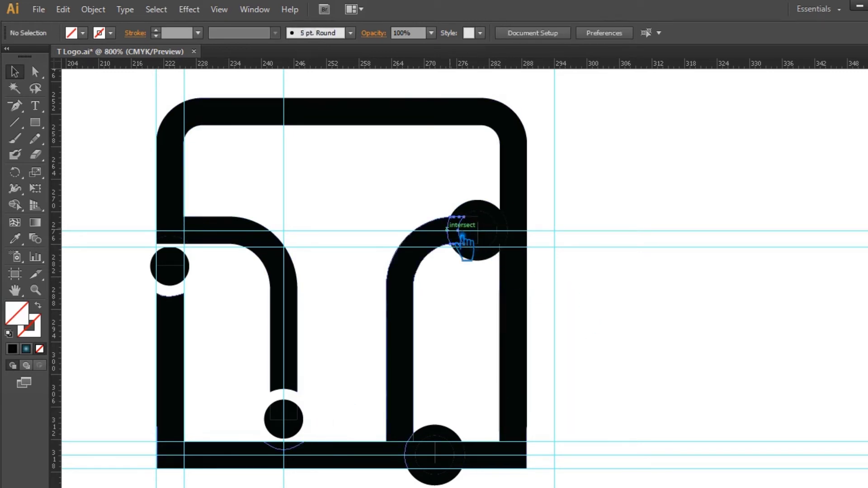
- Remove the rings and crescents around the top-right and bottom dots
{"action": "left_click", "coordinate": [473, 230], "text": "alt"}
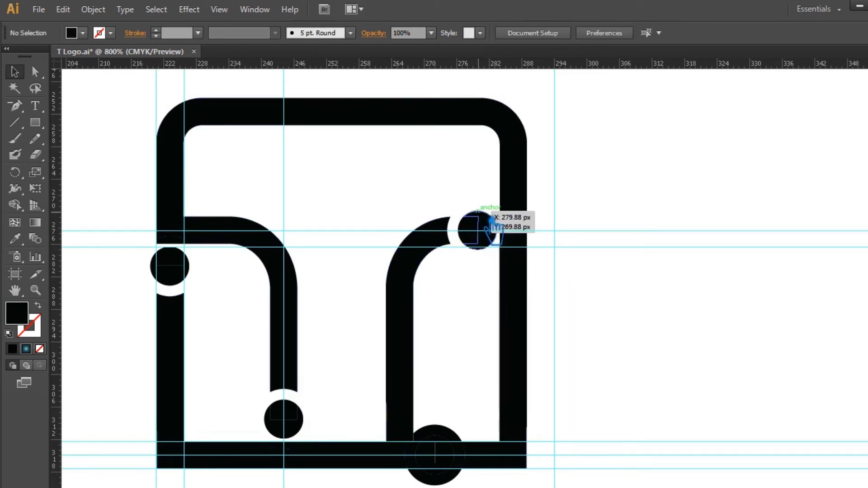
{"action": "left_click", "coordinate": [500, 275]}
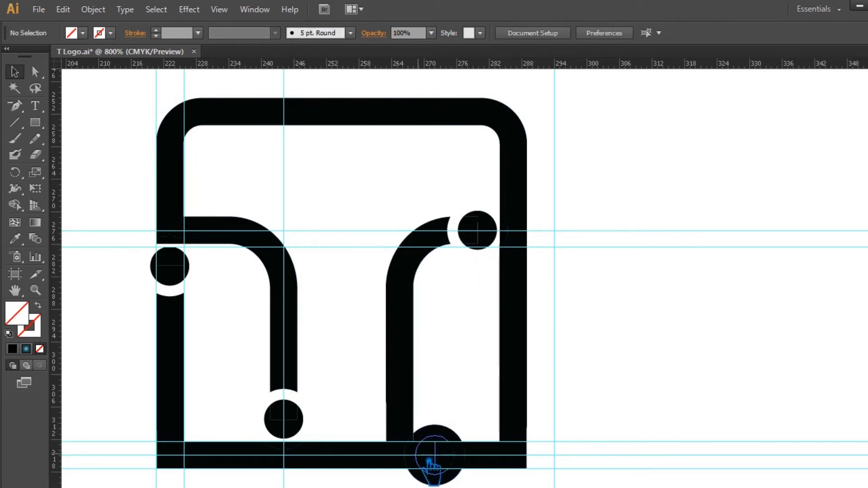
{"action": "left_click", "coordinate": [448, 484], "text": "alt"}
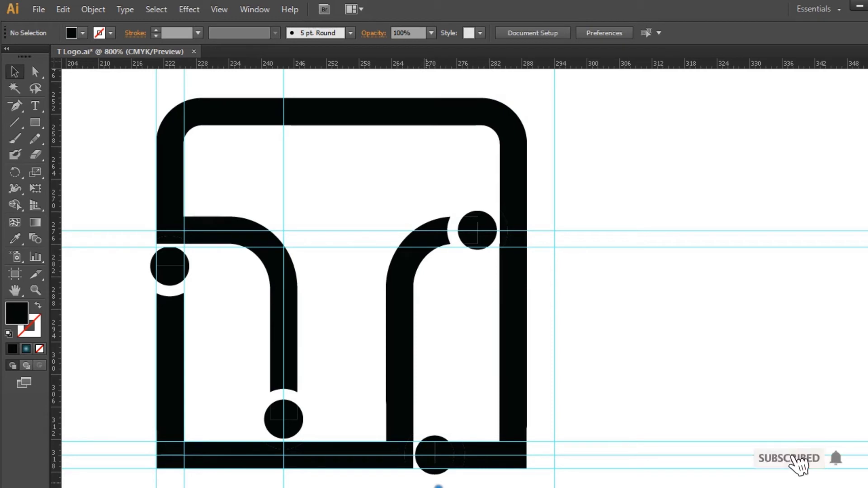
{"action": "left_click", "coordinate": [470, 465], "text": "alt"}
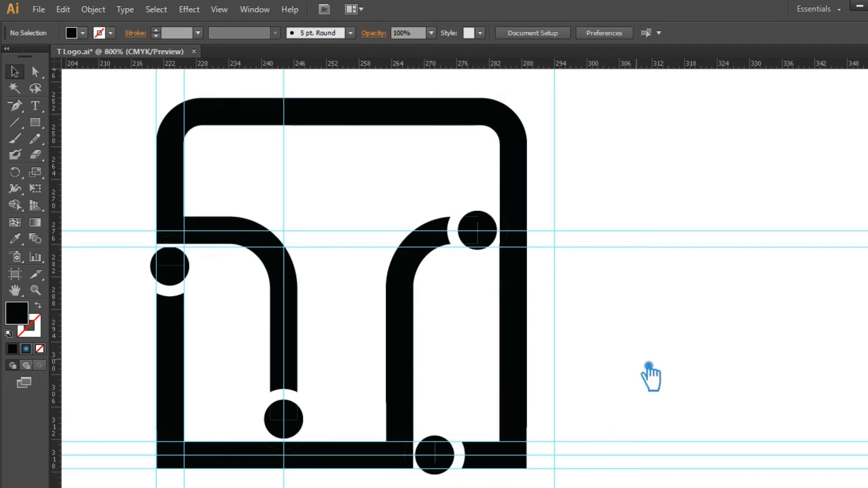
- Hide the guides with Ctrl+; and check the whole logo in Pathfinder
{"action": "key", "text": "ctrl+semicolon"}
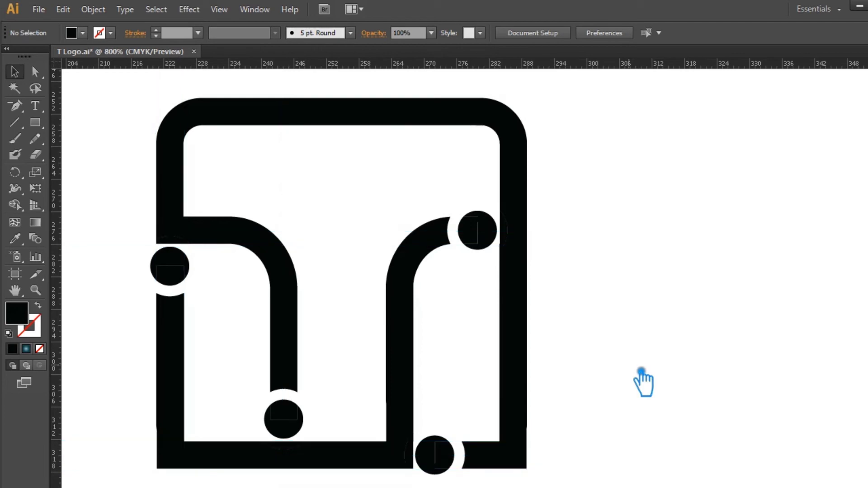
{"action": "key", "text": "ctrl+semicolon"}
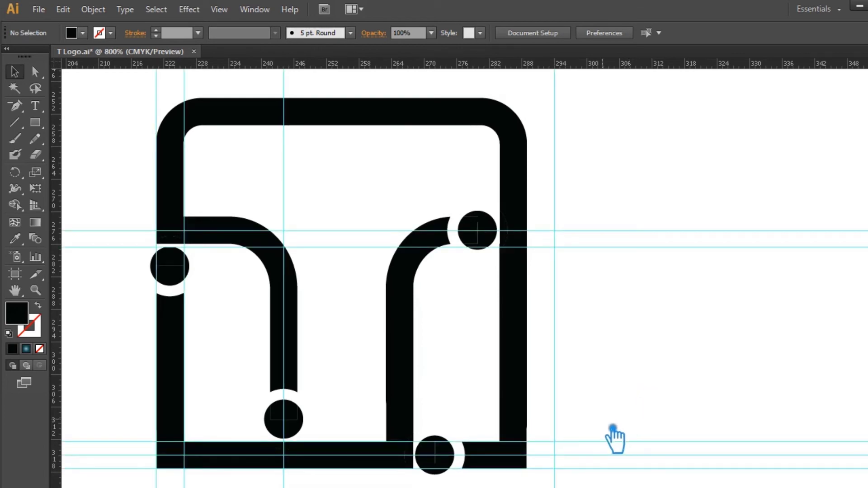
{"action": "left_click_drag", "start_coordinate": [574, 478], "coordinate": [145, 151]}
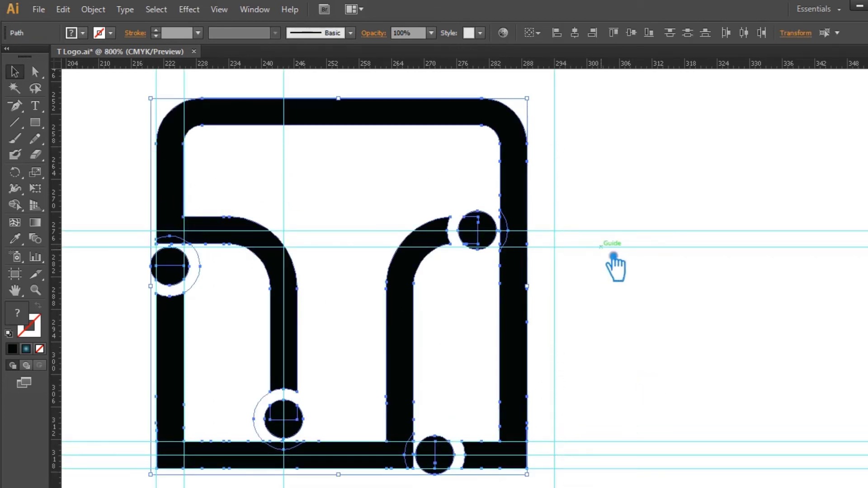
{"action": "left_click", "coordinate": [616, 265]}
{"action": "left_click", "coordinate": [205, 288]}
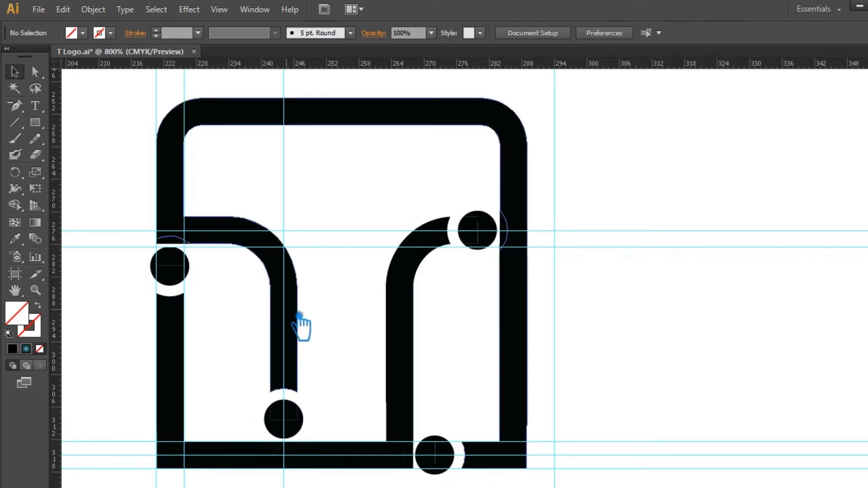
{"action": "key", "text": "ctrl+semicolon"}
{"action": "mouse_move", "coordinate": [550, 470]}
{"action": "left_mouse_down"}
{"action": "mouse_move", "coordinate": [139, 159]}
{"action": "mouse_move", "coordinate": [149, 164]}
{"action": "left_mouse_up"}
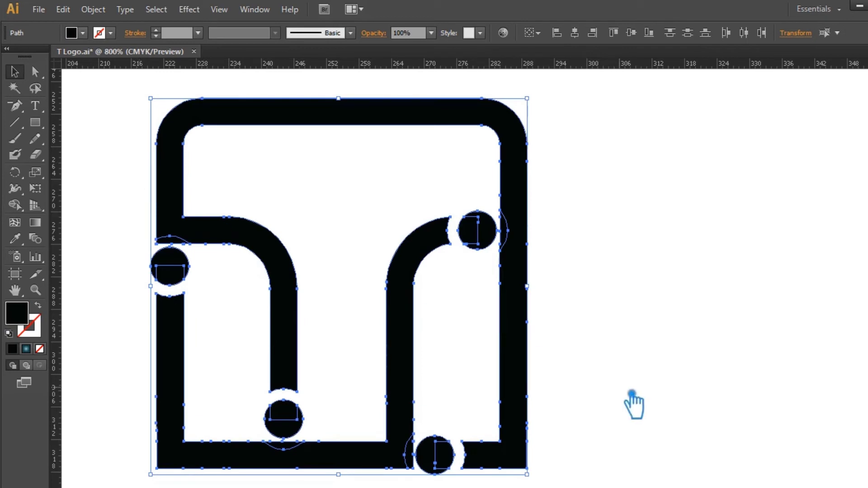
{"action": "key", "text": "ctrl+shift+F9"}
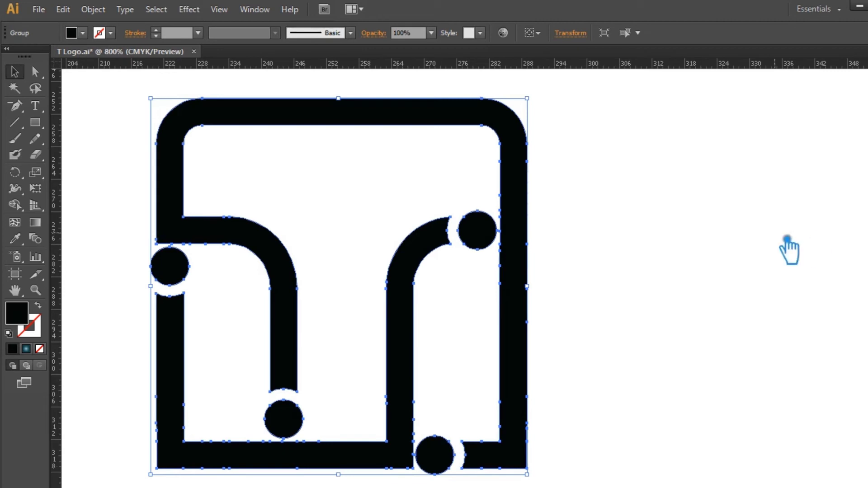
{"action": "left_click", "coordinate": [762, 246]}
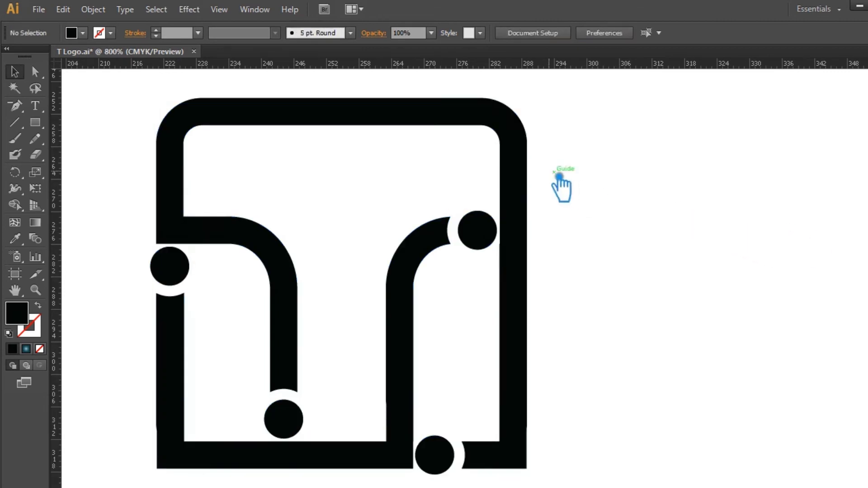
- Ungroup the logo artwork, then select the four terminal dots and group them
{"action": "left_click", "coordinate": [530, 174]}
{"action": "left_click", "coordinate": [623, 192]}
{"action": "left_click", "coordinate": [527, 214]}
{"action": "right_click", "coordinate": [523, 207]}
{"action": "left_click", "coordinate": [551, 285]}
{"action": "left_click", "coordinate": [621, 266]}
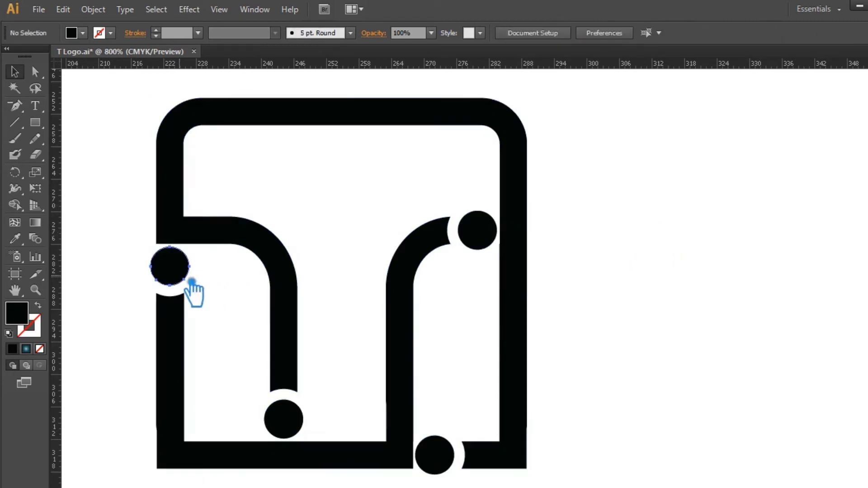
{"action": "left_click", "coordinate": [183, 278]}
{"action": "left_click", "coordinate": [489, 244], "text": "shift"}
{"action": "left_click", "coordinate": [289, 421], "text": "shift"}
{"action": "left_click", "coordinate": [437, 464], "text": "shift"}
{"action": "key", "text": "ctrl+g"}
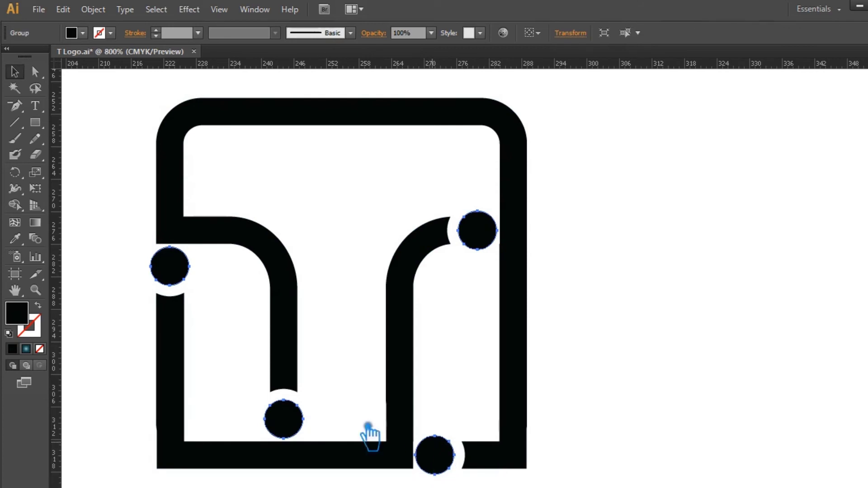
- Fill the grouped dots with dark teal #0B5E5A
{"action": "double_click", "coordinate": [32, 323]}
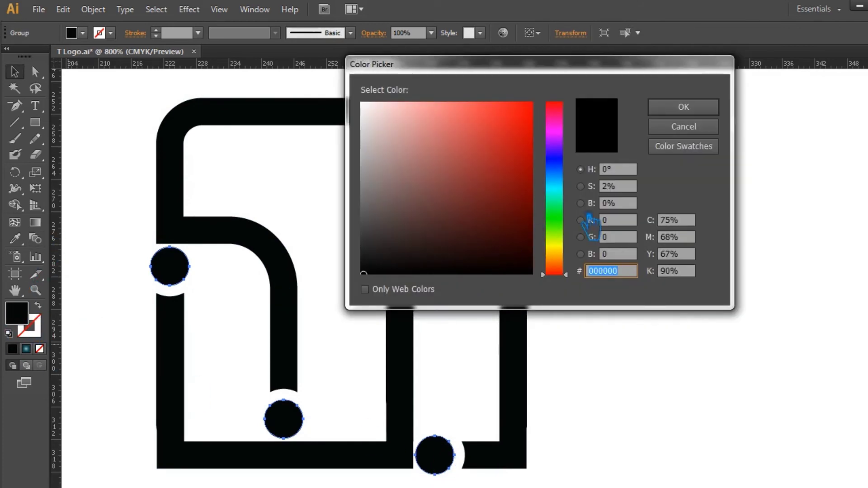
{"action": "left_click", "coordinate": [570, 181]}
{"action": "left_click_drag", "start_coordinate": [559, 190], "coordinate": [566, 193]}
{"action": "mouse_move", "coordinate": [502, 185]}
{"action": "left_mouse_down"}
{"action": "mouse_move", "coordinate": [523, 195]}
{"action": "mouse_move", "coordinate": [526, 216]}
{"action": "left_mouse_up"}
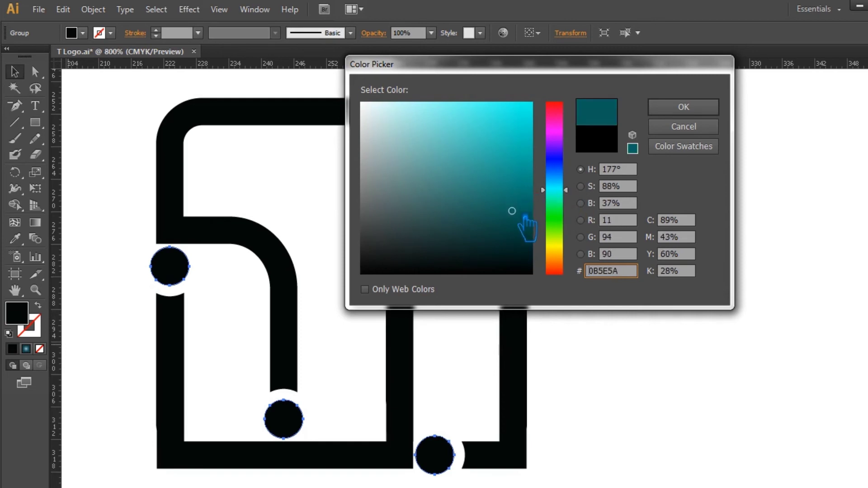
{"action": "left_click", "coordinate": [684, 108]}
{"action": "left_click", "coordinate": [665, 184]}
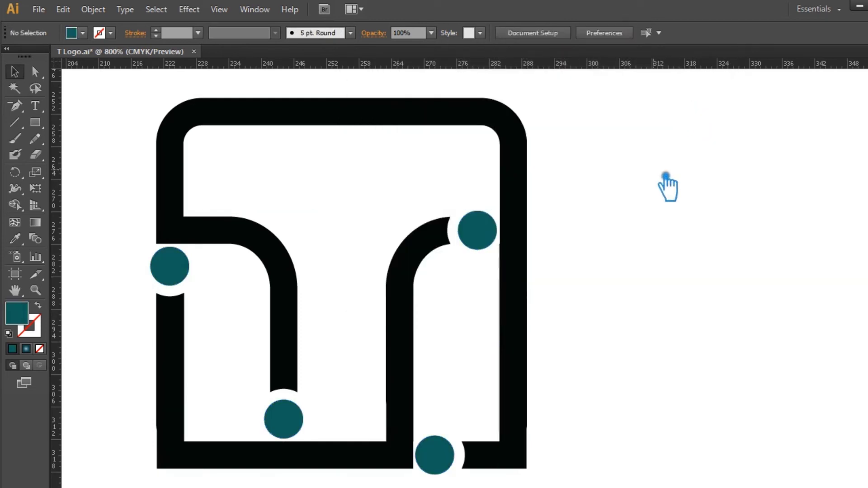
{"action": "left_click", "coordinate": [295, 278]}
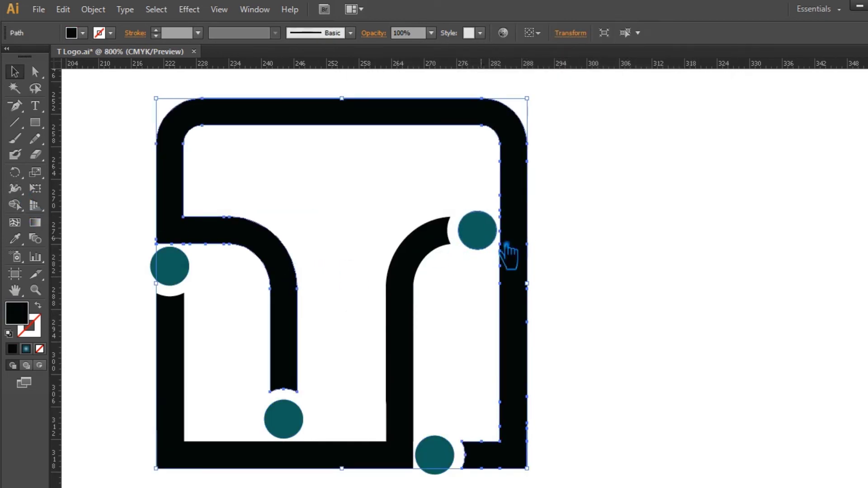
- Delete the surplus anchor points along the frame's right edge and inner edge
{"action": "key", "text": "p"}
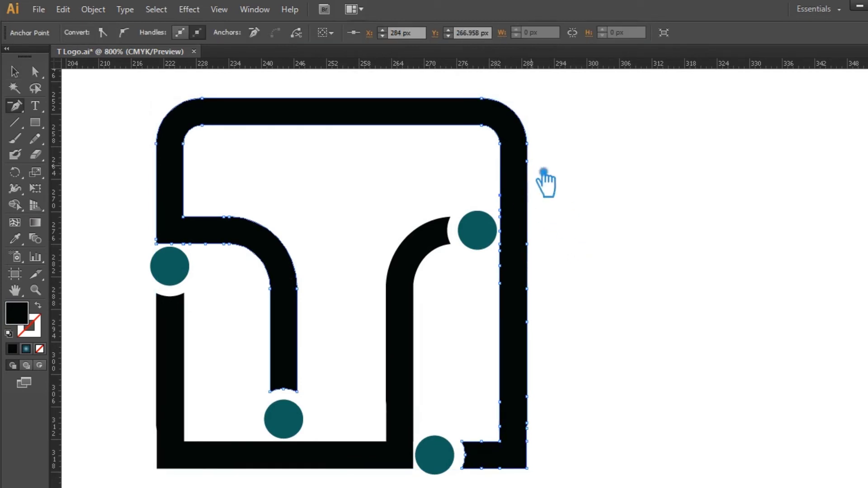
{"action": "left_click", "coordinate": [514, 258]}
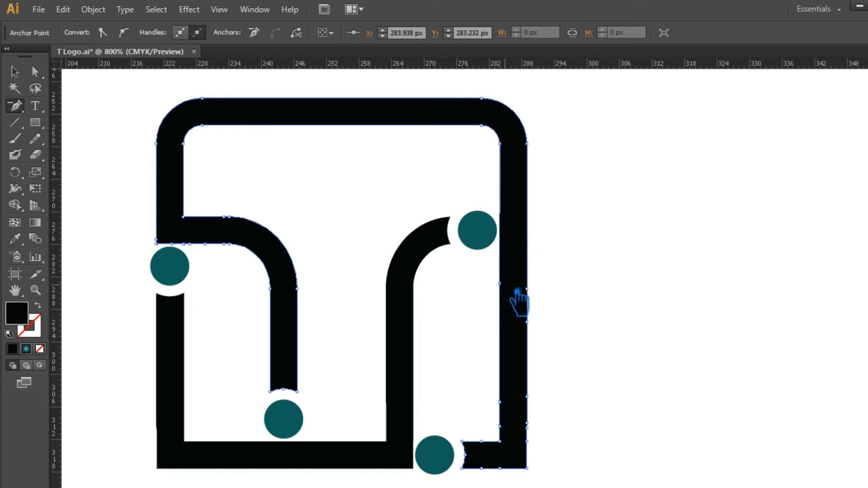
{"action": "left_click", "coordinate": [527, 322]}
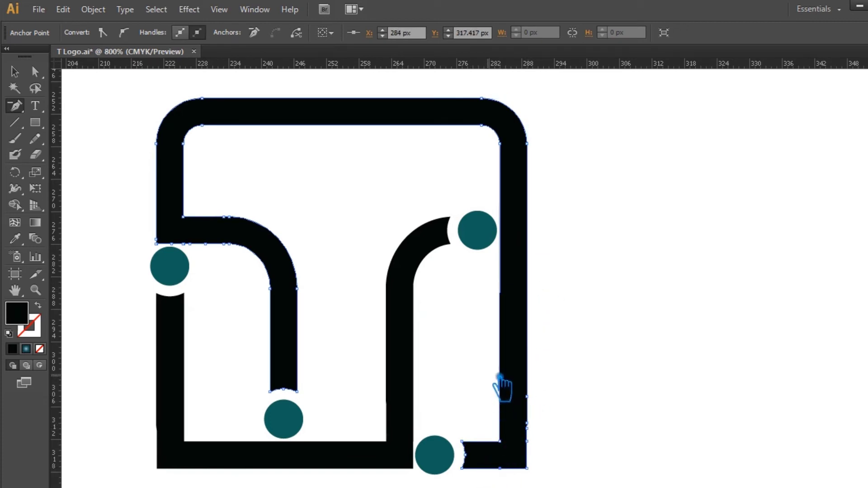
{"action": "left_click", "coordinate": [527, 397]}
{"action": "left_click", "coordinate": [527, 424]}
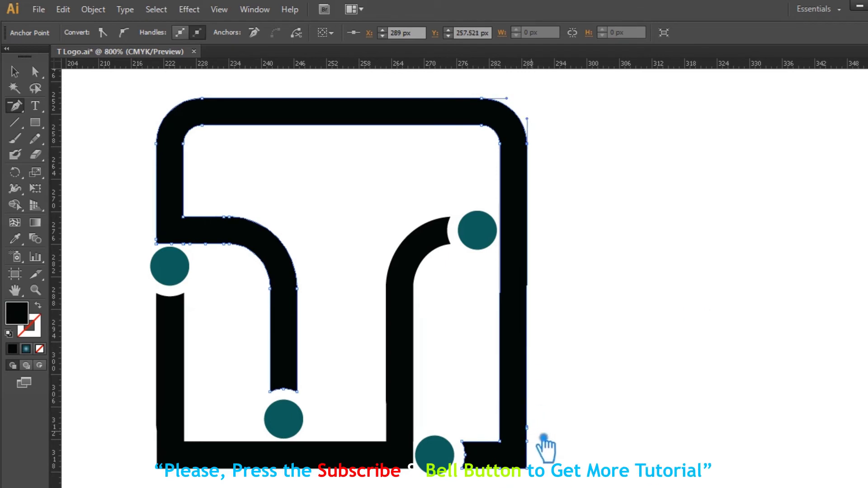
{"action": "left_click", "coordinate": [514, 477]}
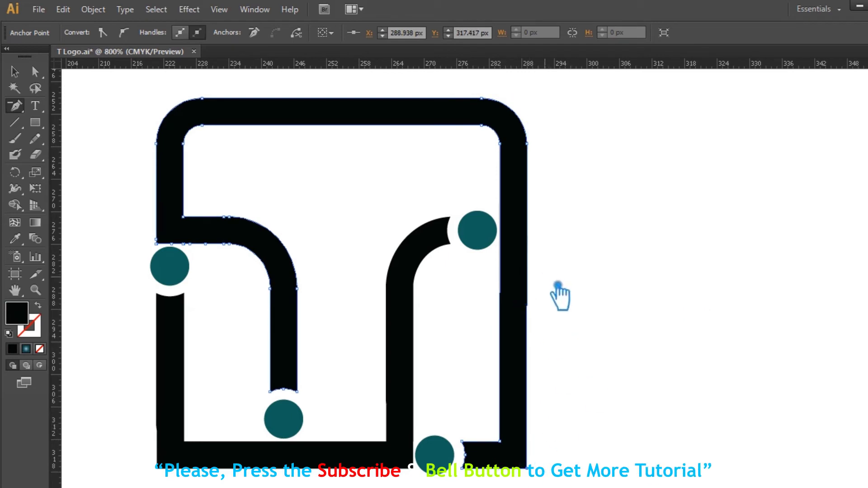
{"action": "left_click", "coordinate": [224, 218]}
- Move a bottom-edge anchor near the left dot and remove extra anchors on the bottom bar
{"action": "left_click", "coordinate": [184, 254]}
{"action": "left_click", "coordinate": [195, 248]}
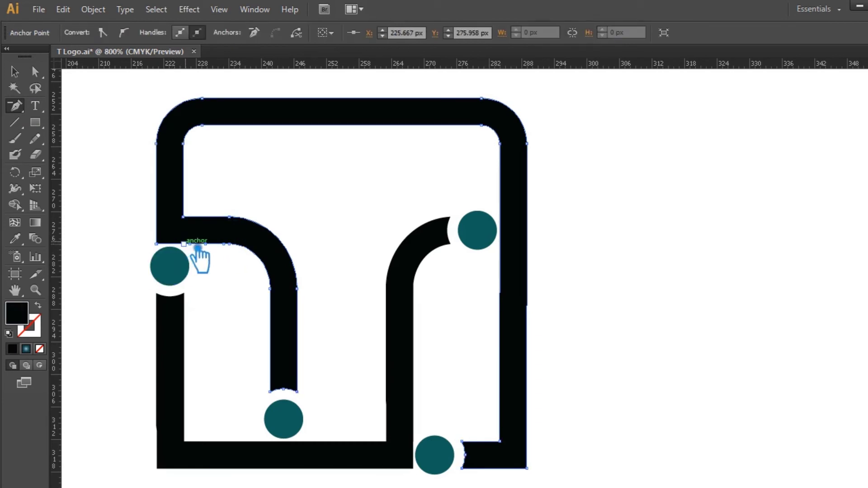
{"action": "left_click_drag", "start_coordinate": [196, 252], "coordinate": [252, 252]}
{"action": "left_click", "coordinate": [181, 367]}
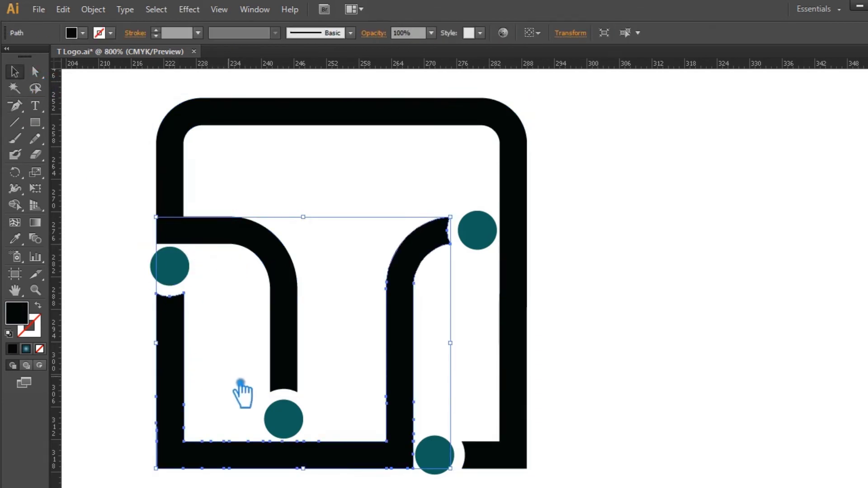
{"action": "left_click", "coordinate": [183, 405]}
{"action": "left_click", "coordinate": [170, 436]}
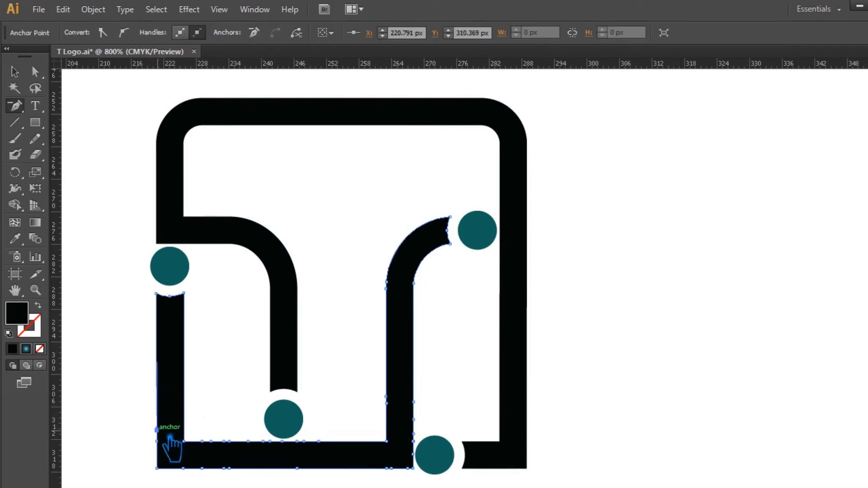
{"action": "left_click", "coordinate": [245, 447]}
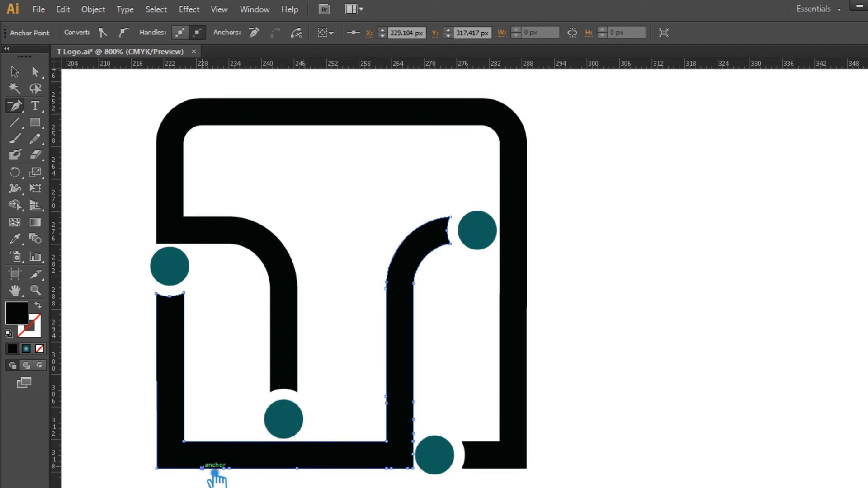
{"action": "left_click", "coordinate": [400, 473]}
{"action": "left_click", "coordinate": [568, 282]}
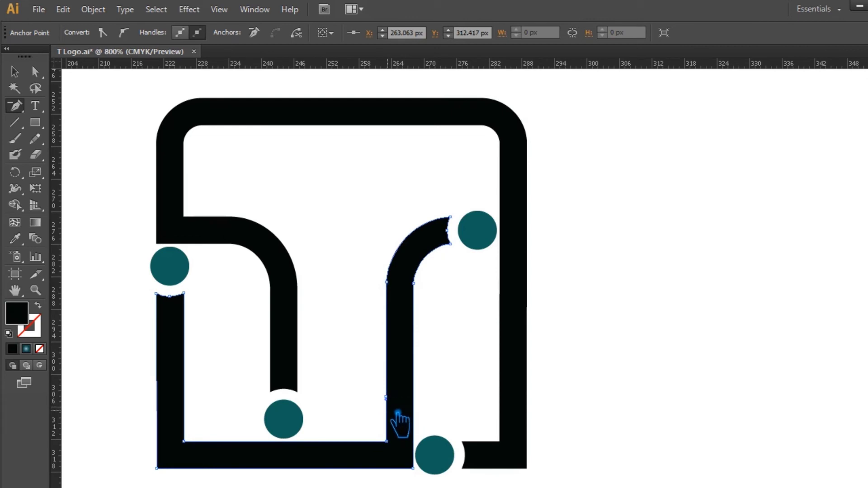
- Save the tidied logo as T Logo.ai
{"action": "key", "text": "v"}
{"action": "left_click", "coordinate": [449, 311]}
{"action": "left_click", "coordinate": [285, 271]}
{"action": "left_click", "coordinate": [647, 262]}
{"action": "key", "text": "ctrl+s"}
{"action": "left_click", "coordinate": [180, 271]}
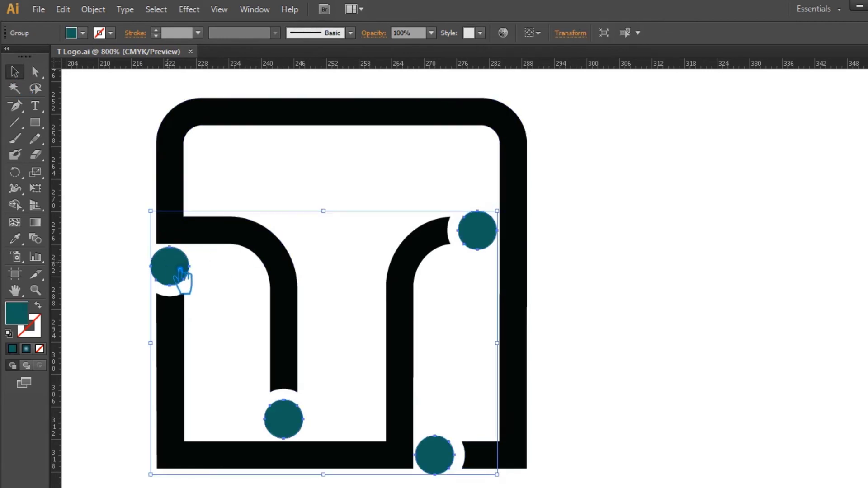
- Draw a teal square right of the logo and duplicate it into a stack of four
{"action": "left_click", "coordinate": [826, 232]}
{"action": "key", "text": "m"}
{"action": "mouse_move", "coordinate": [732, 148]}
{"action": "left_mouse_down"}
{"action": "mouse_move", "coordinate": [768, 182]}
{"action": "mouse_move", "coordinate": [760, 238]}
{"action": "left_mouse_up"}
{"action": "key", "text": "ctrl+d"}
{"action": "key", "text": "ctrl+d"}
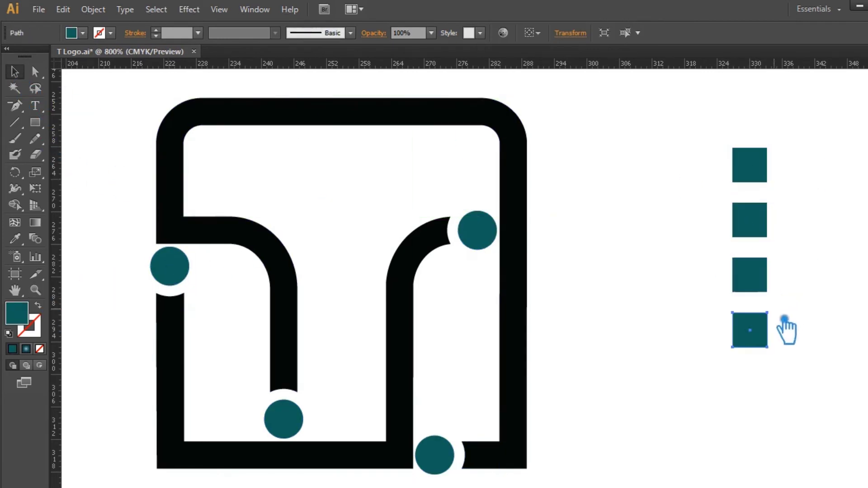
- Recolour the top square light cyan and the second square dark teal
{"action": "left_click", "coordinate": [766, 175]}
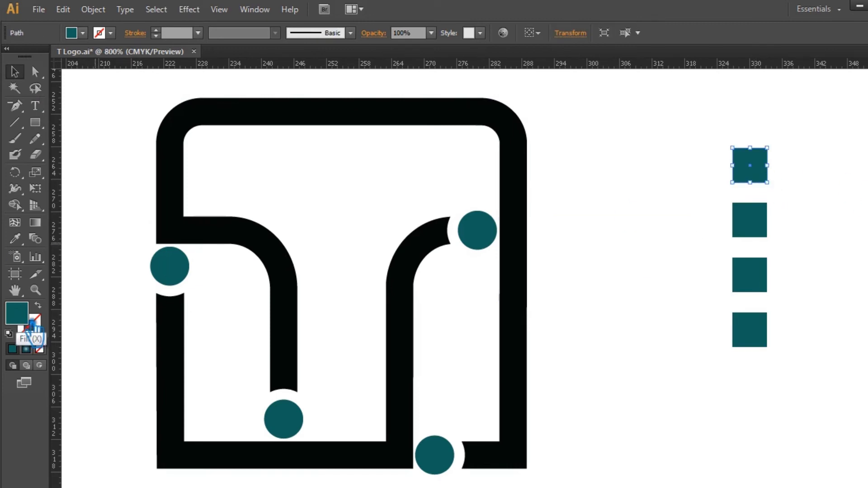
{"action": "double_click", "coordinate": [27, 322]}
{"action": "left_click_drag", "start_coordinate": [502, 163], "coordinate": [471, 103]}
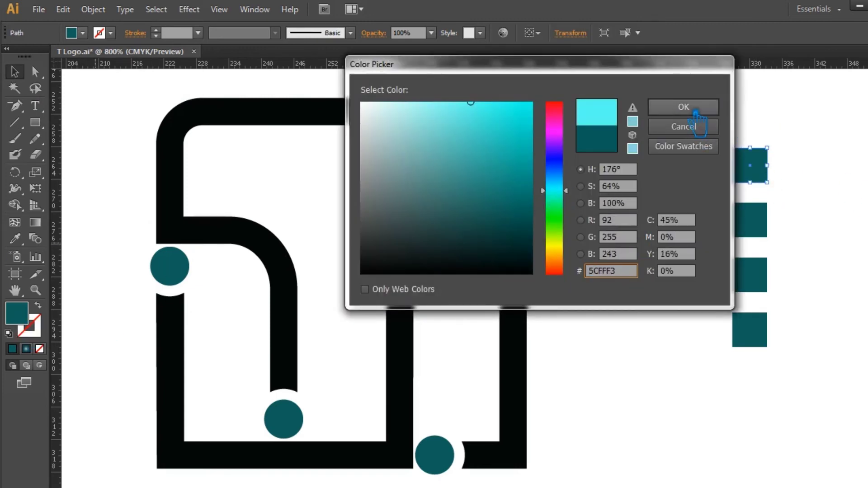
{"action": "left_click", "coordinate": [696, 111]}
{"action": "left_click", "coordinate": [751, 221]}
{"action": "double_click", "coordinate": [17, 314]}
{"action": "left_click", "coordinate": [514, 236]}
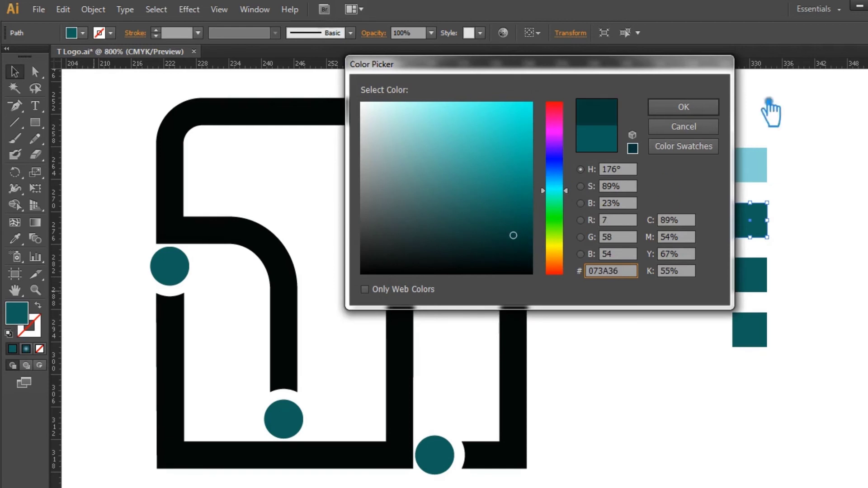
{"action": "left_click", "coordinate": [701, 113]}
- Give the T frame path a radial gradient fill
{"action": "left_click", "coordinate": [790, 300]}
{"action": "left_click", "coordinate": [271, 252]}
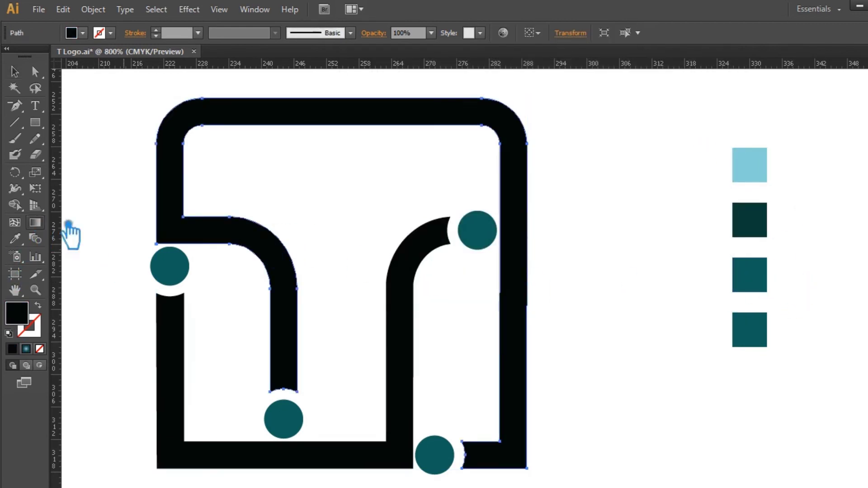
{"action": "left_click", "coordinate": [233, 228]}
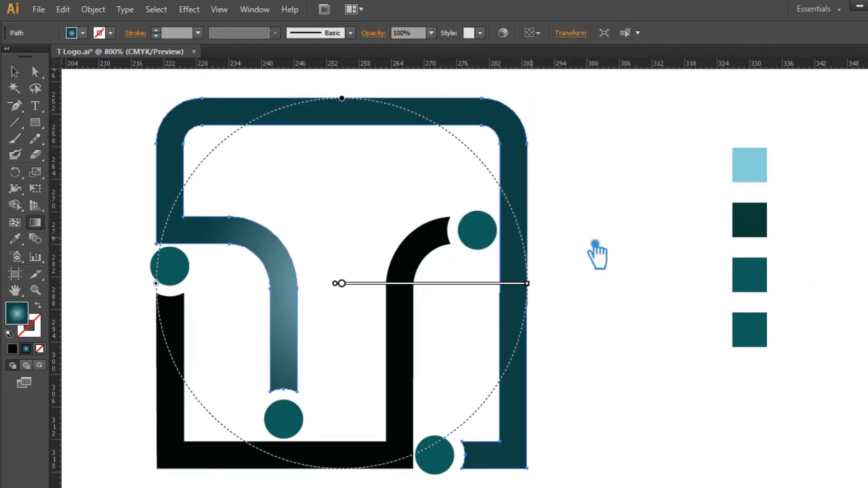
- Make the frame's gradient linear and angle it diagonally, spreading dark teal over most of it
{"action": "key", "text": "ctrl+F9"}
{"action": "left_click", "coordinate": [830, 189]}
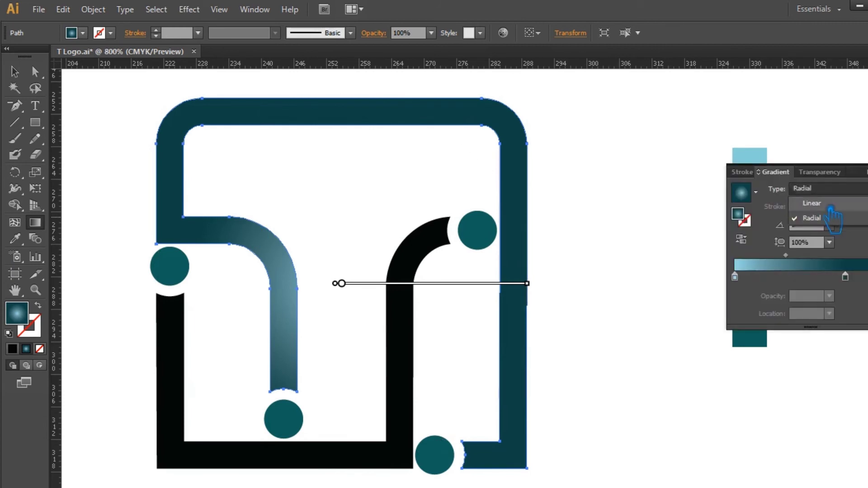
{"action": "left_click", "coordinate": [813, 203]}
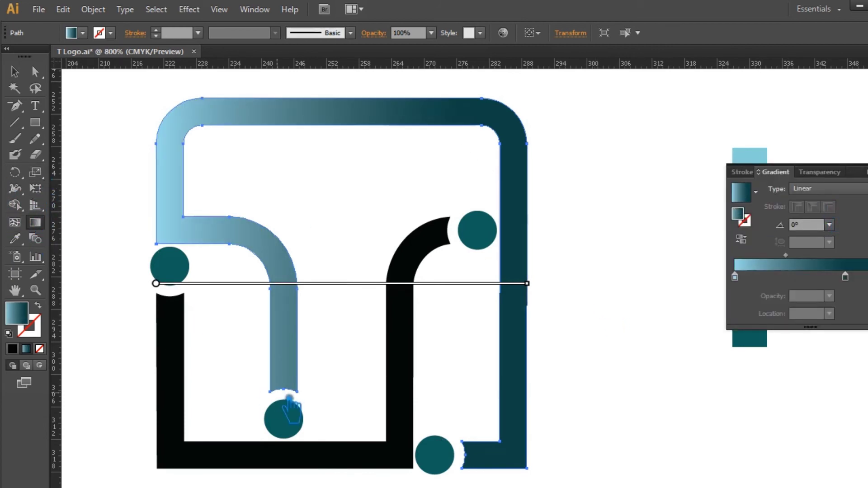
{"action": "left_click_drag", "start_coordinate": [183, 121], "coordinate": [543, 471]}
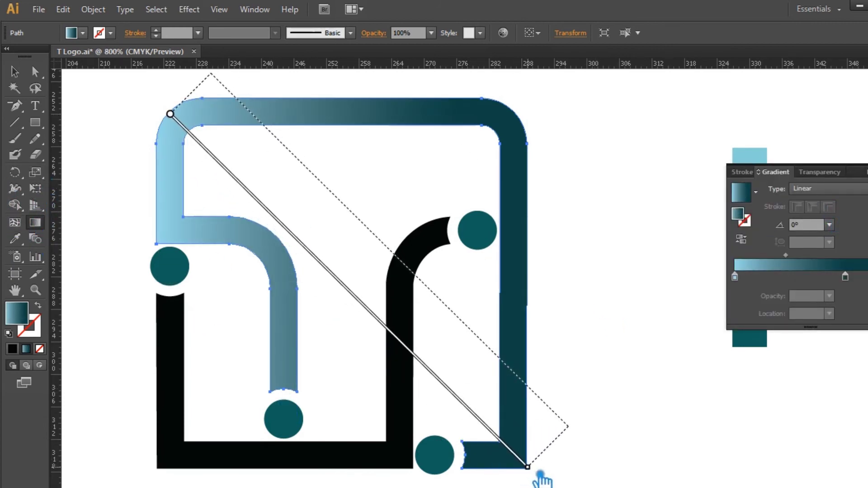
{"action": "mouse_move", "coordinate": [341, 283]}
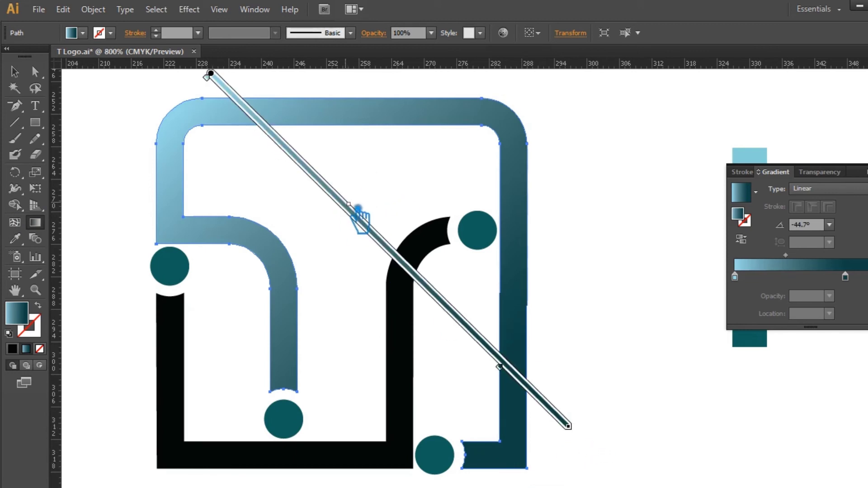
{"action": "left_click_drag", "start_coordinate": [342, 192], "coordinate": [286, 138]}
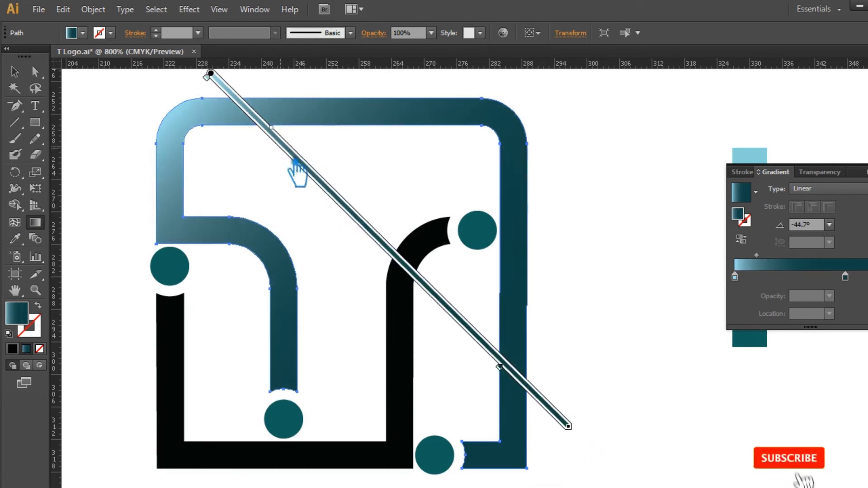
- Check the colour values of the teal and dark teal sample squares
{"action": "left_click", "coordinate": [751, 342]}
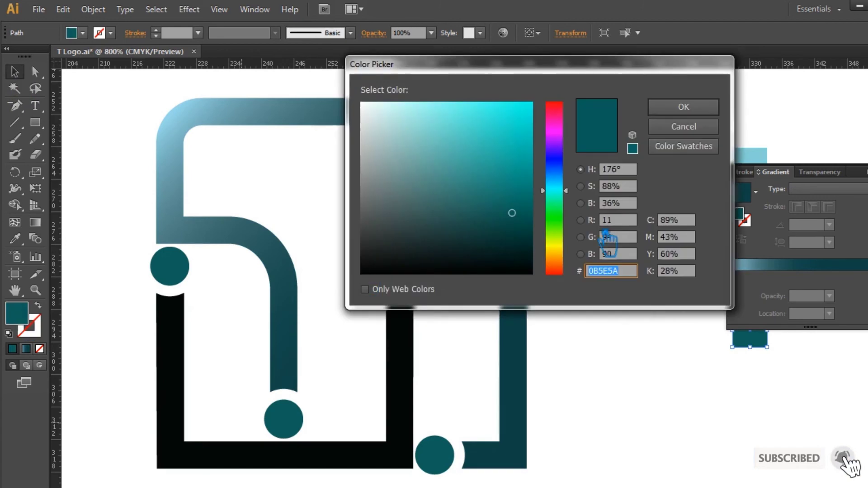
{"action": "left_click", "coordinate": [864, 170]}
{"action": "left_click", "coordinate": [774, 225]}
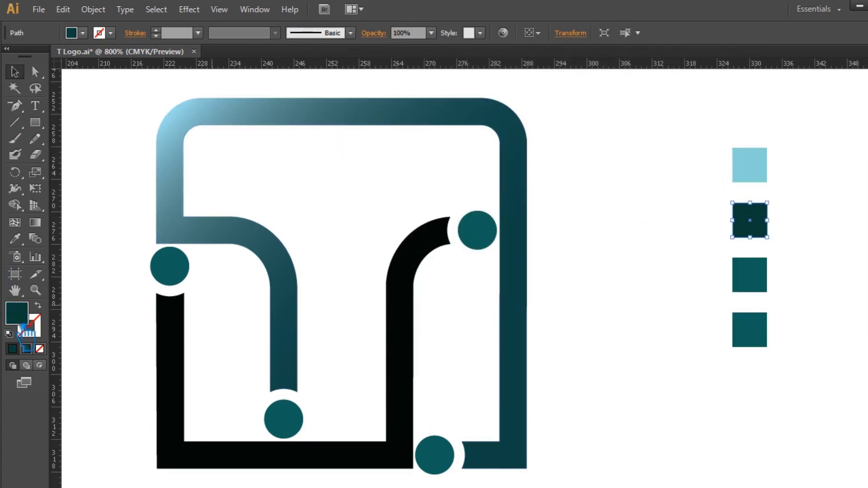
{"action": "double_click", "coordinate": [17, 313]}
{"action": "key", "text": "ctrl+c"}
{"action": "left_click", "coordinate": [701, 113]}
- Recolour a frame gradient stop, shift the midpoint, and pull the dark end stop to 71.22%
{"action": "left_click", "coordinate": [524, 206]}
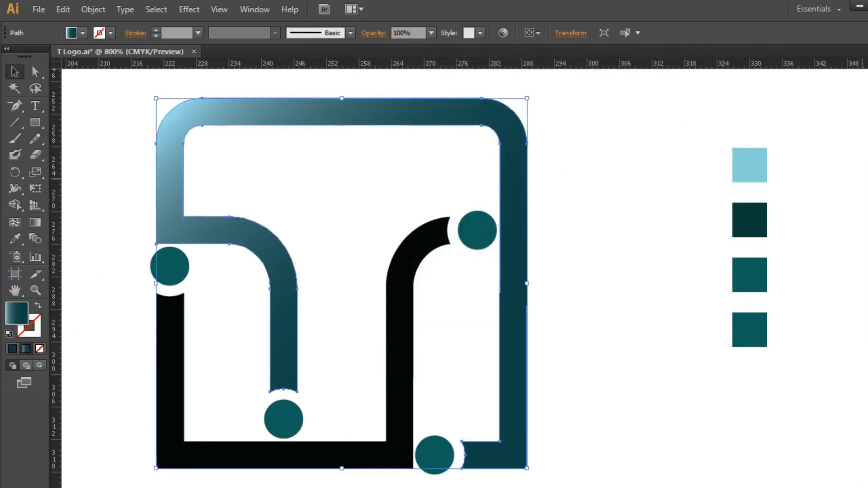
{"action": "key", "text": "ctrl+F9"}
{"action": "double_click", "coordinate": [754, 219]}
{"action": "key", "text": "ctrl+v"}
{"action": "left_click", "coordinate": [683, 120]}
{"action": "left_click_drag", "start_coordinate": [769, 267], "coordinate": [781, 264]}
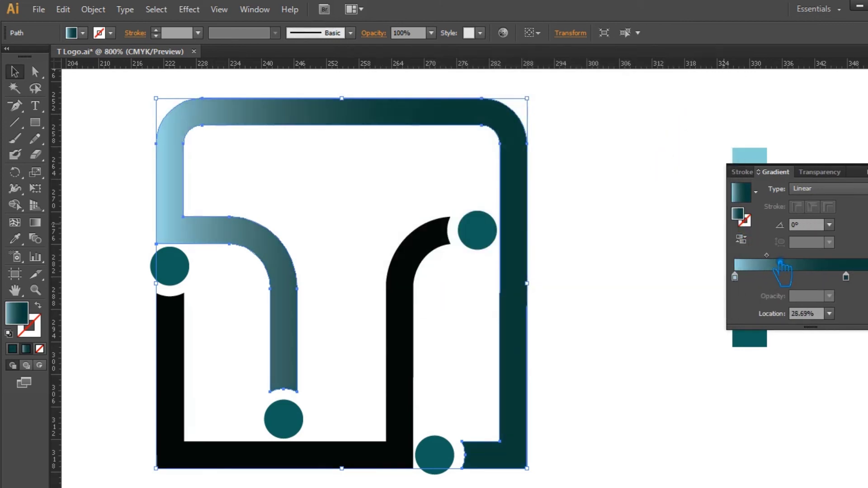
{"action": "left_click_drag", "start_coordinate": [846, 277], "coordinate": [832, 278]}
- Redraw the frame gradient from the stem end to the top-right corner
{"action": "key", "text": "g"}
{"action": "left_click_drag", "start_coordinate": [269, 392], "coordinate": [506, 106]}
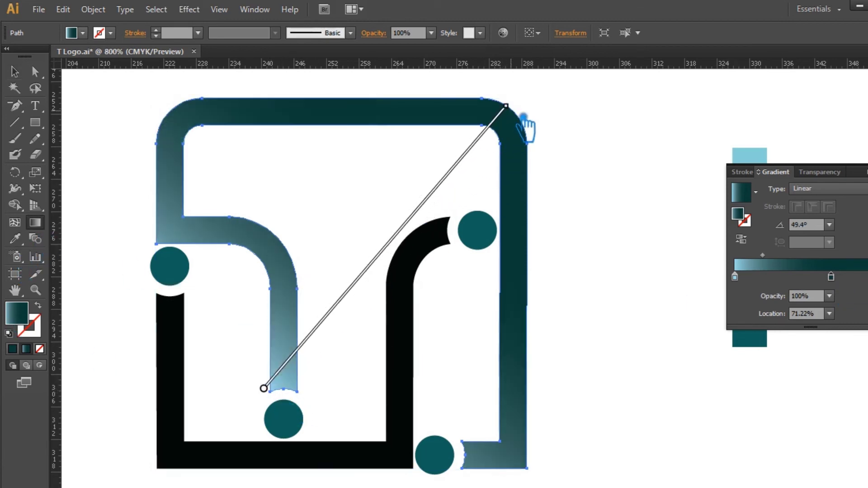
{"action": "left_click_drag", "start_coordinate": [440, 190], "coordinate": [345, 302]}
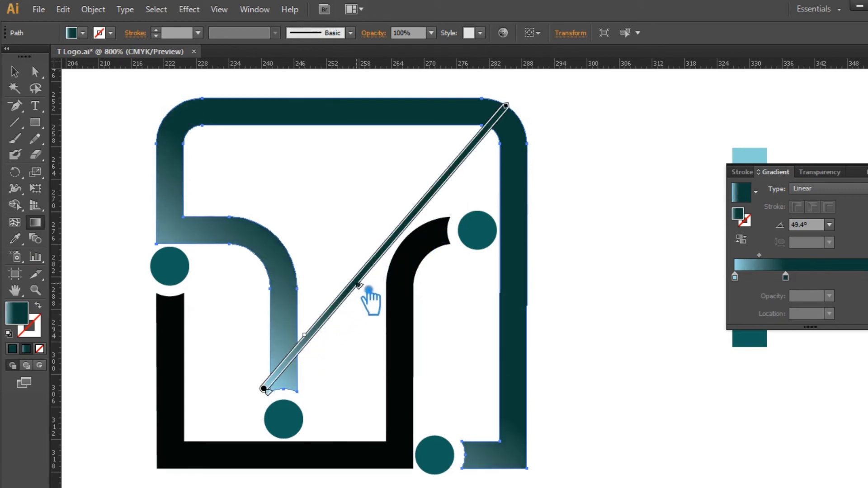
{"action": "left_click", "coordinate": [15, 71]}
{"action": "left_click", "coordinate": [463, 337]}
- Eyedrop the teal gradient onto the black lower path and run it vertically at -90°
{"action": "left_click", "coordinate": [398, 326]}
{"action": "key", "text": "i"}
{"action": "left_click", "coordinate": [304, 118]}
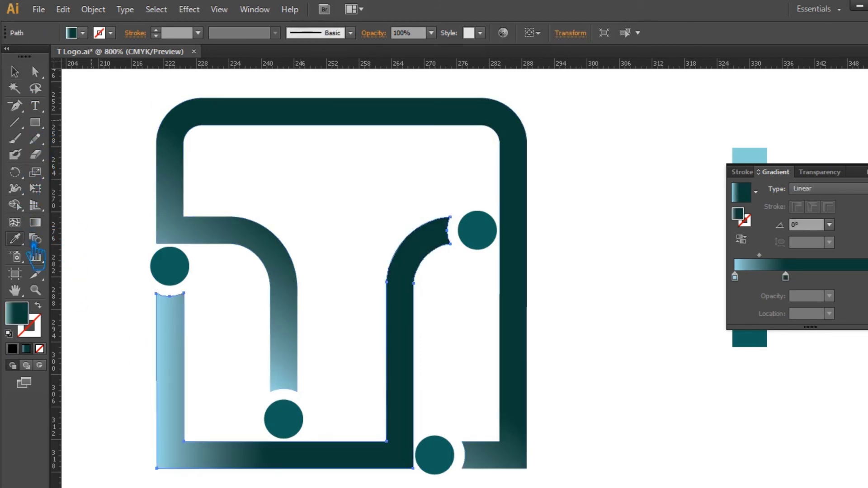
{"action": "left_click", "coordinate": [35, 222]}
{"action": "mouse_move", "coordinate": [459, 229]}
{"action": "left_mouse_down"}
{"action": "mouse_move", "coordinate": [178, 461]}
{"action": "mouse_move", "coordinate": [171, 477]}
{"action": "left_mouse_up"}
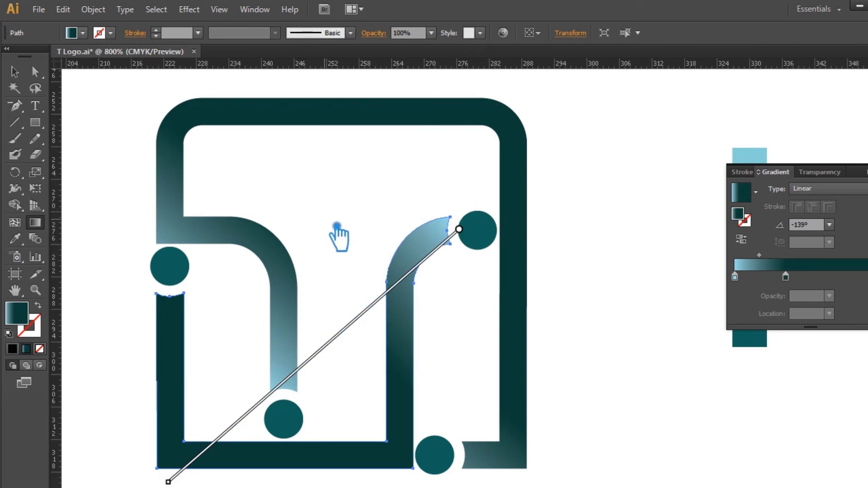
{"action": "left_click_drag", "start_coordinate": [336, 225], "coordinate": [346, 432]}
{"action": "left_click_drag", "start_coordinate": [333, 474], "coordinate": [333, 474]}
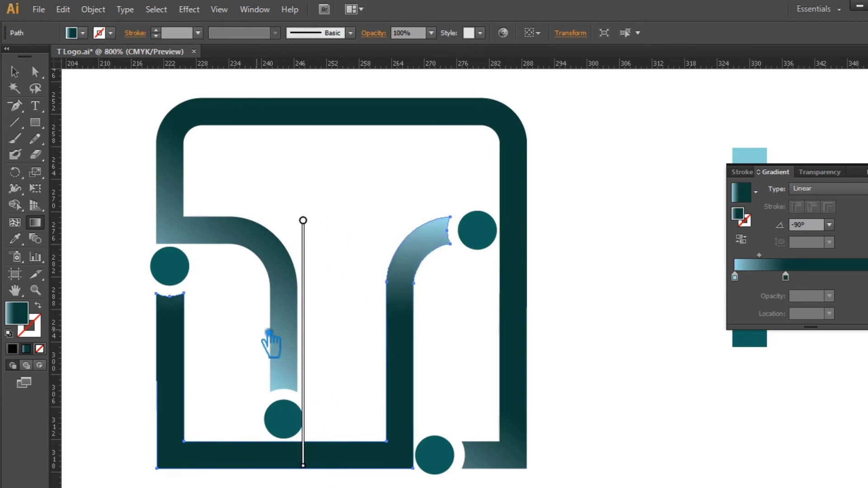
{"action": "left_click_drag", "start_coordinate": [199, 261], "coordinate": [200, 290]}
{"action": "left_click", "coordinate": [15, 72]}
{"action": "left_click", "coordinate": [656, 226]}
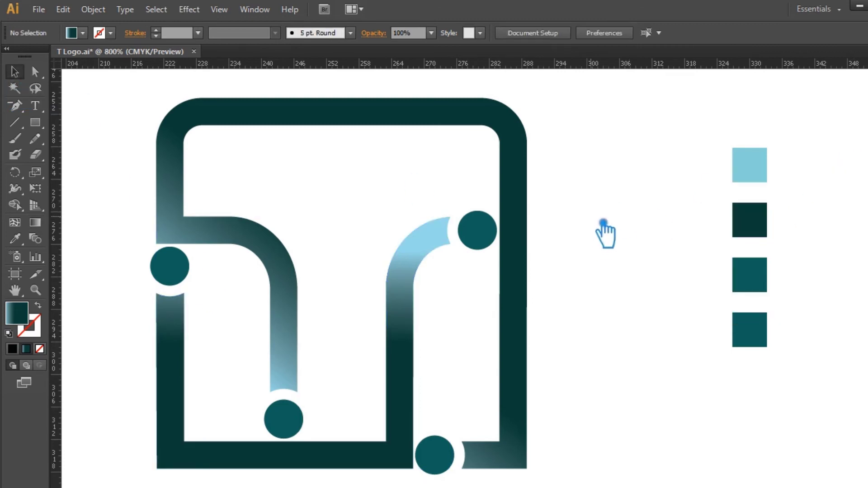
- Give the four dots the teal gradient and adjust its dark stop and midpoint
{"action": "left_click", "coordinate": [479, 230]}
{"action": "key", "text": "i"}
{"action": "left_click", "coordinate": [180, 235]}
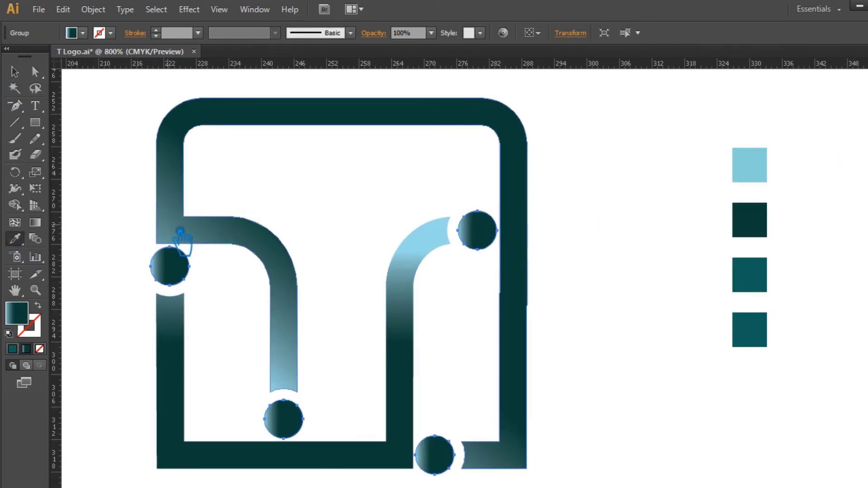
{"action": "key", "text": "ctrl+F9"}
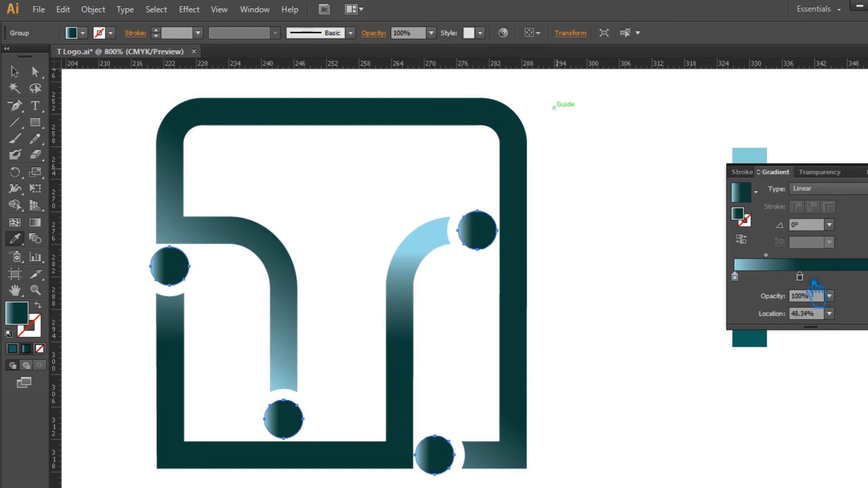
{"action": "left_click_drag", "start_coordinate": [865, 276], "coordinate": [844, 276]}
{"action": "left_click_drag", "start_coordinate": [788, 256], "coordinate": [773, 255]}
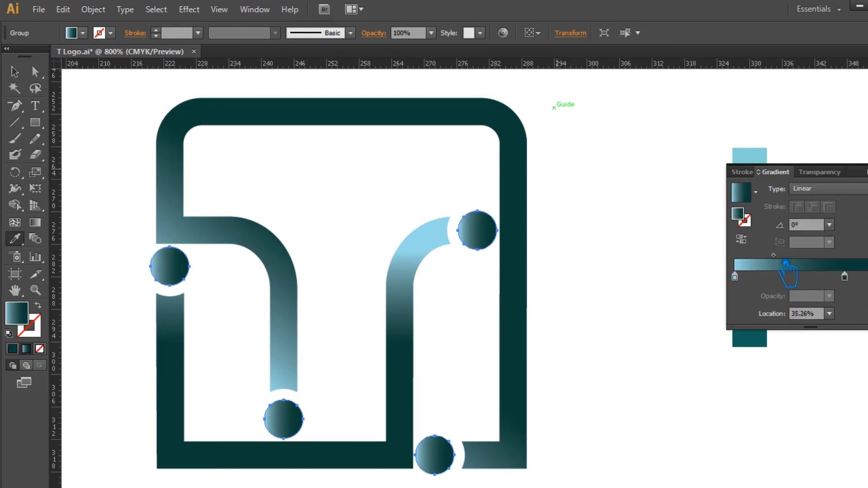
{"action": "left_click", "coordinate": [20, 70]}
{"action": "left_click", "coordinate": [672, 181]}
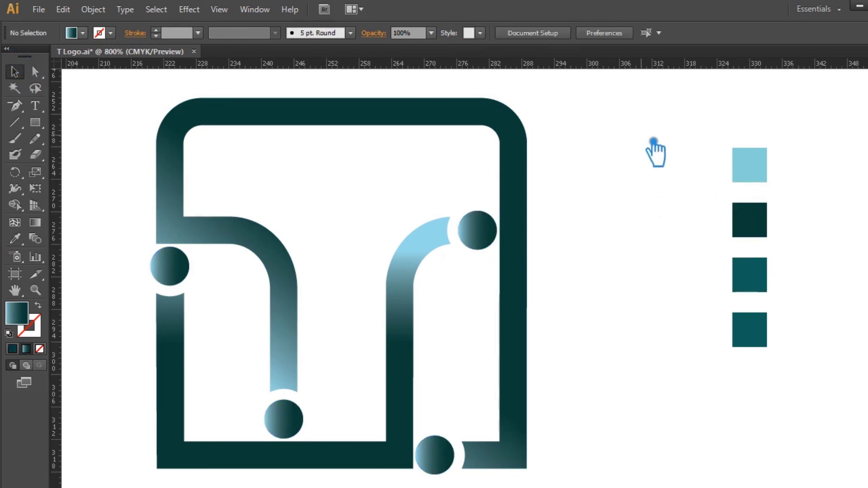
{"action": "key", "text": "ctrl+minus"}
- Recolour the third sample square from teal to green
{"action": "left_click", "coordinate": [682, 280]}
{"action": "double_click", "coordinate": [18, 317]}
{"action": "left_click_drag", "start_coordinate": [570, 240], "coordinate": [524, 157]}
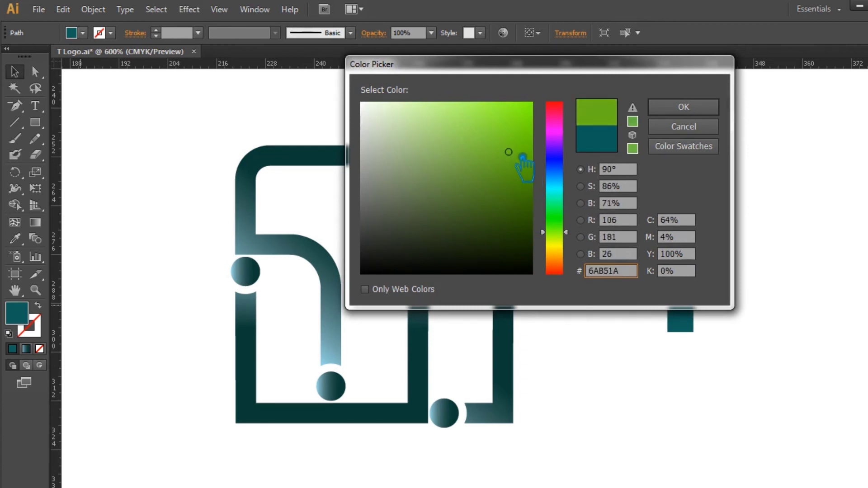
{"action": "left_click_drag", "start_coordinate": [568, 237], "coordinate": [568, 234]}
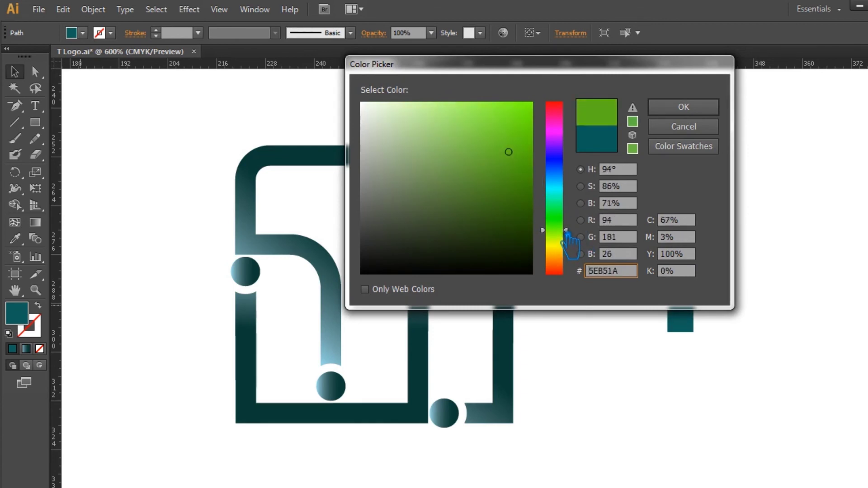
{"action": "left_click_drag", "start_coordinate": [531, 155], "coordinate": [529, 117]}
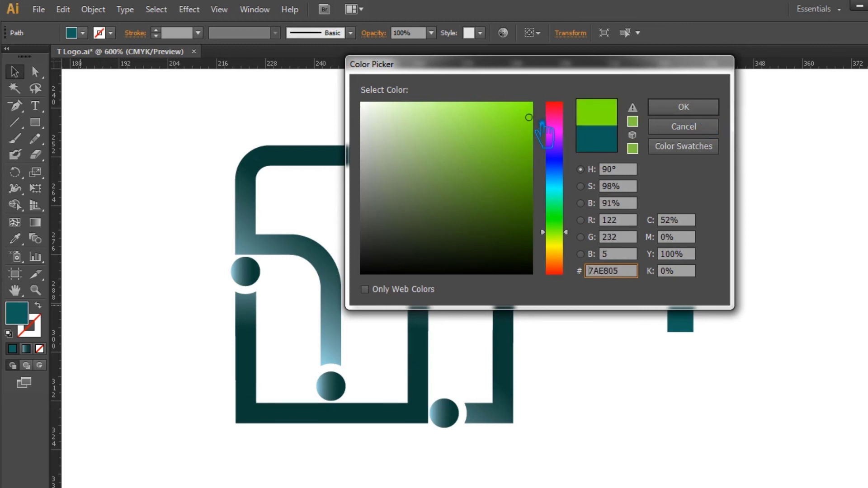
{"action": "left_click", "coordinate": [683, 107]}
- Make the fourth sample square a darker green
{"action": "left_click", "coordinate": [681, 320]}
{"action": "key", "text": "i"}
{"action": "left_click", "coordinate": [681, 278]}
{"action": "double_click", "coordinate": [17, 313]}
{"action": "left_click_drag", "start_coordinate": [524, 244], "coordinate": [507, 228]}
{"action": "left_click", "coordinate": [683, 108]}
- Move the column of four colour squares to the far left of the artboard
{"action": "left_click", "coordinate": [707, 362]}
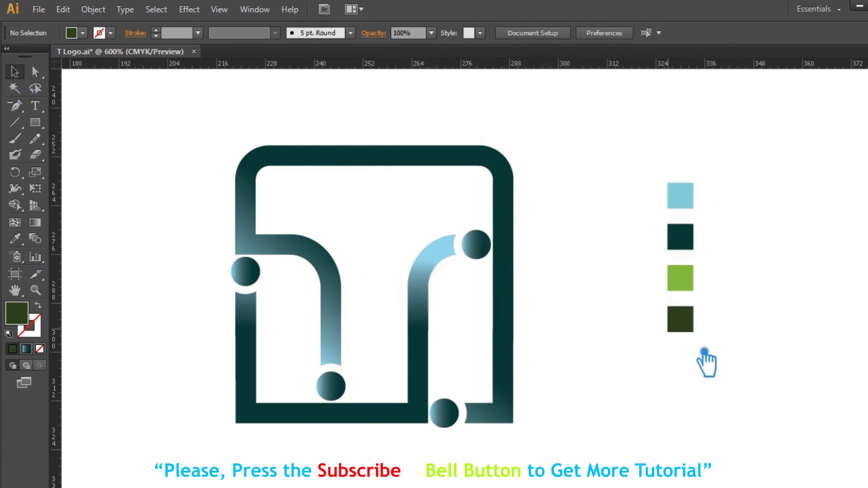
{"action": "key", "text": "ctrl+minus"}
{"action": "key", "text": "ctrl+minus"}
{"action": "key", "text": "ctrl+minus"}
{"action": "left_click_drag", "start_coordinate": [588, 317], "coordinate": [549, 249]}
{"action": "left_click_drag", "start_coordinate": [575, 294], "coordinate": [118, 297]}
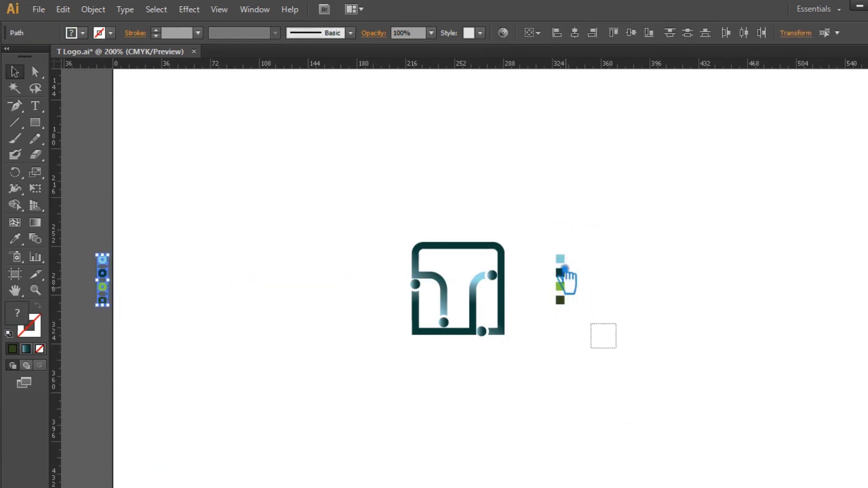
{"action": "left_click_drag", "start_coordinate": [525, 353], "coordinate": [372, 222]}
- Place a copy of the T logo beside the original
{"action": "left_click", "coordinate": [630, 265]}
{"action": "left_click_drag", "start_coordinate": [495, 290], "coordinate": [377, 276]}
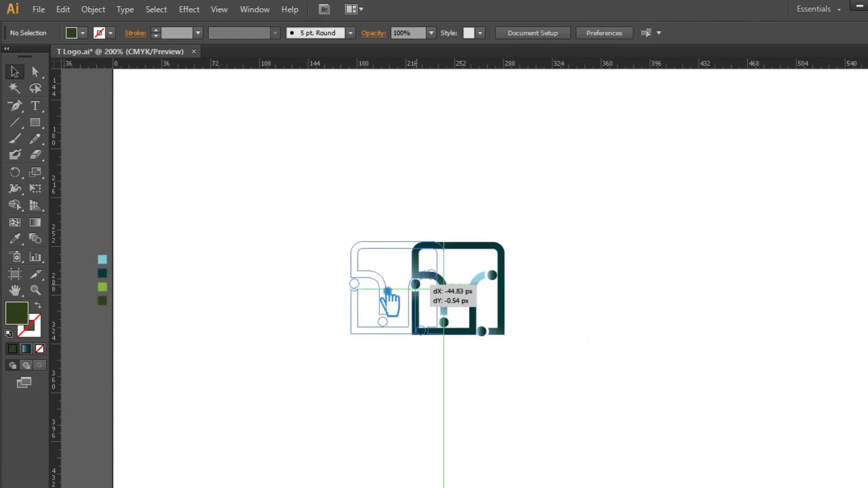
{"action": "left_click", "coordinate": [465, 229]}
{"action": "left_click", "coordinate": [438, 244]}
{"action": "right_click", "coordinate": [458, 246]}
{"action": "left_click", "coordinate": [470, 267]}
{"action": "key", "text": "ctrl+plus"}
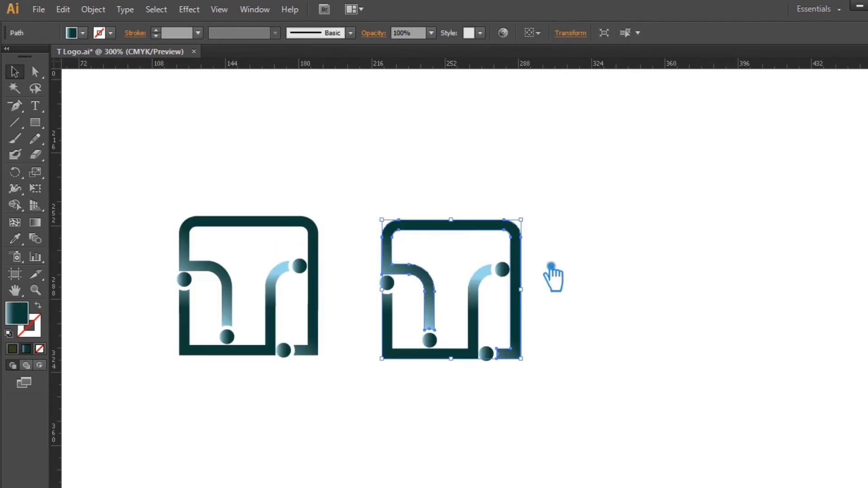
{"action": "left_click_drag", "start_coordinate": [552, 277], "coordinate": [766, 277]}
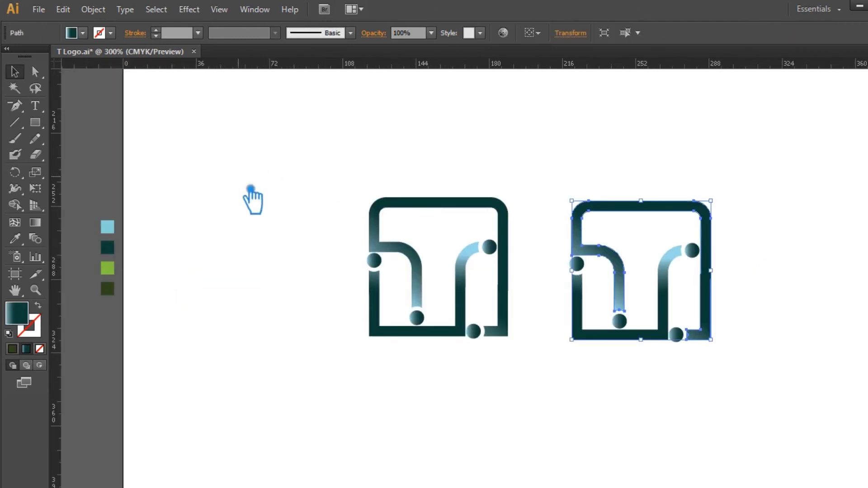
{"action": "left_click", "coordinate": [252, 185]}
- Set the right frame gradient's light stop to a lighter yellow-green
{"action": "left_click", "coordinate": [107, 269]}
{"action": "double_click", "coordinate": [17, 313]}
{"action": "left_click", "coordinate": [479, 102]}
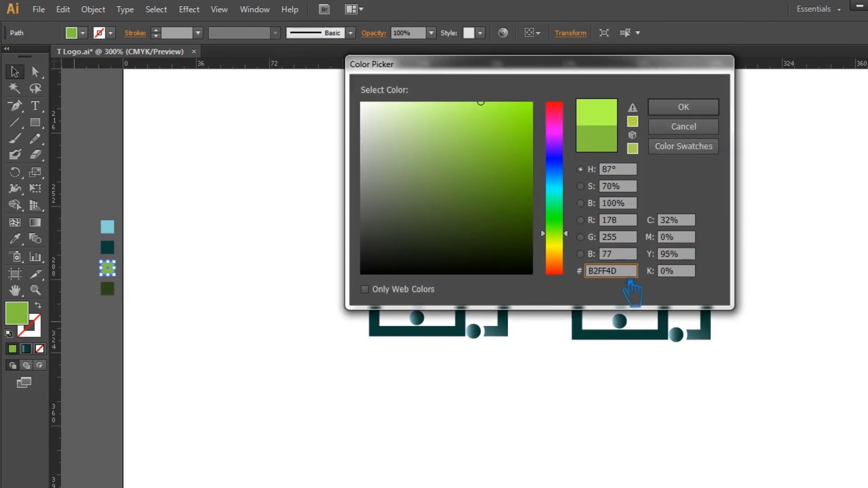
{"action": "key", "text": "Return"}
{"action": "left_click", "coordinate": [600, 267]}
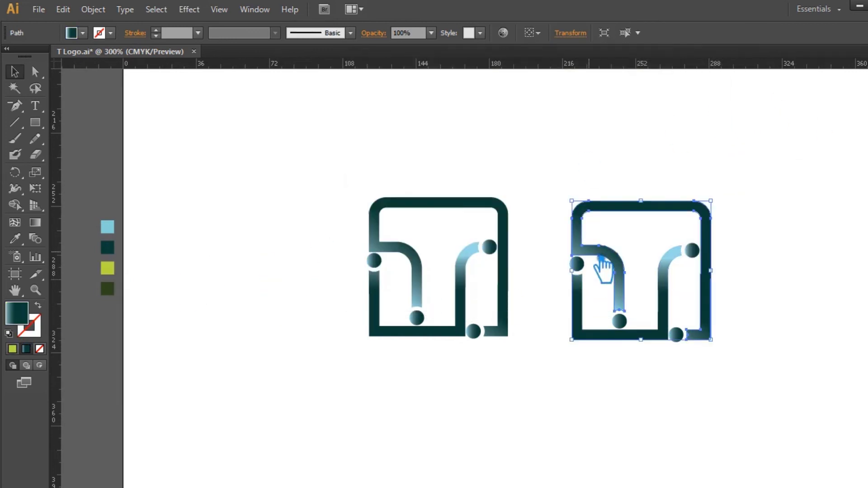
{"action": "key", "text": "ctrl+F9"}
{"action": "left_click", "coordinate": [742, 279]}
{"action": "double_click", "coordinate": [744, 218]}
{"action": "type", "text": "B2FF4D"}
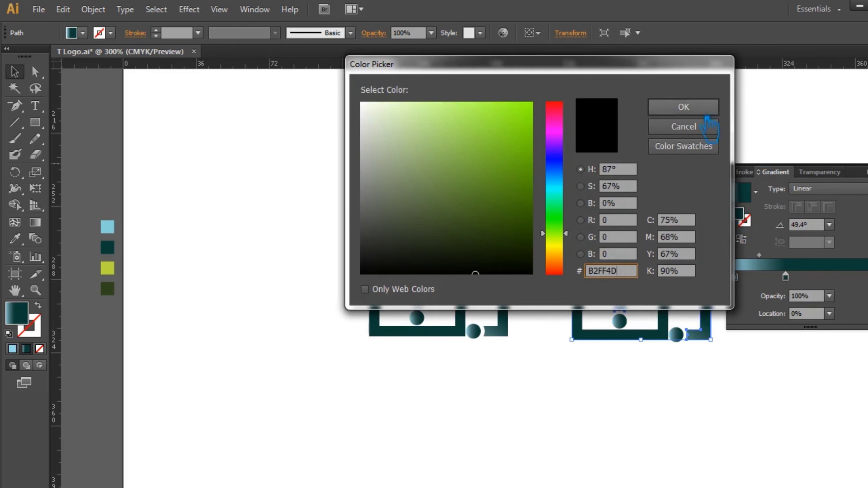
{"action": "left_click", "coordinate": [701, 111]}
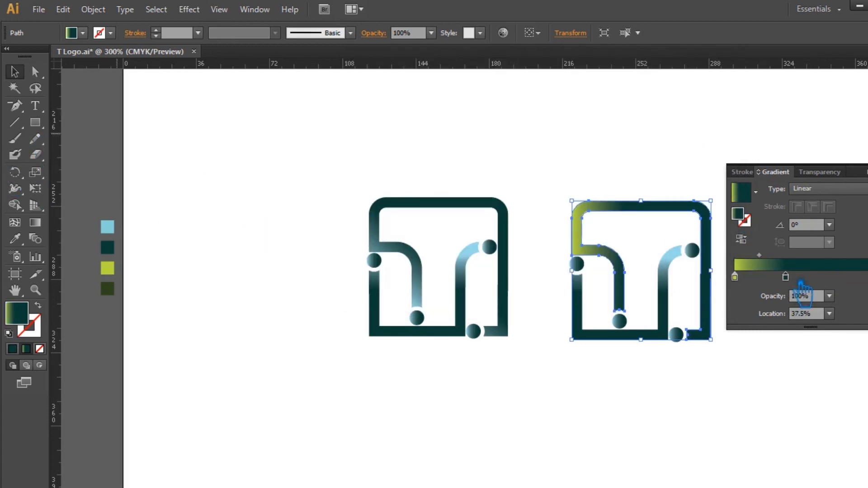
- Darken the dark-green sample to dark olive #1C3509 for the frame's dark end stop
{"action": "left_click", "coordinate": [107, 289]}
{"action": "double_click", "coordinate": [16, 313]}
{"action": "left_click_drag", "start_coordinate": [500, 219], "coordinate": [503, 240]}
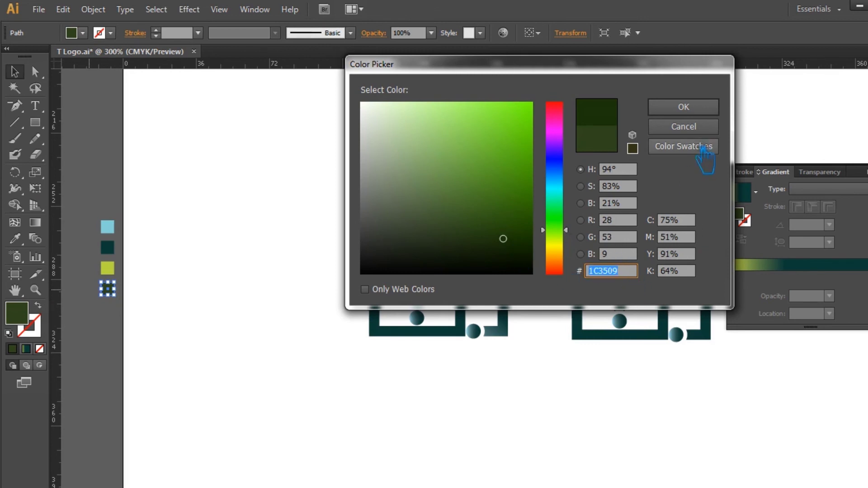
{"action": "left_click", "coordinate": [684, 107]}
{"action": "left_click", "coordinate": [645, 219]}
{"action": "left_click", "coordinate": [785, 277]}
{"action": "double_click", "coordinate": [753, 226]}
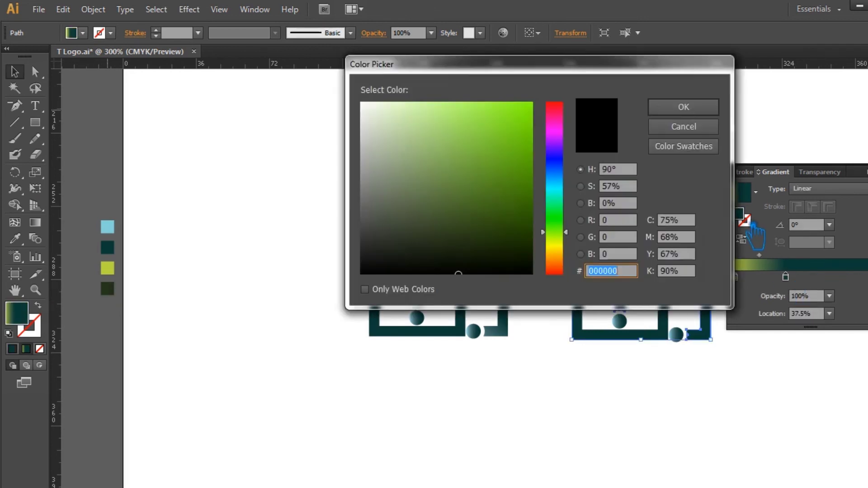
{"action": "left_click", "coordinate": [683, 126]}
{"action": "key", "text": "ctrl+plus"}
{"action": "mouse_move", "coordinate": [694, 140]}
{"action": "left_mouse_down"}
{"action": "mouse_move", "coordinate": [414, 145]}
{"action": "mouse_move", "coordinate": [579, 154]}
{"action": "left_mouse_up"}
{"action": "key", "text": "ctrl+plus"}
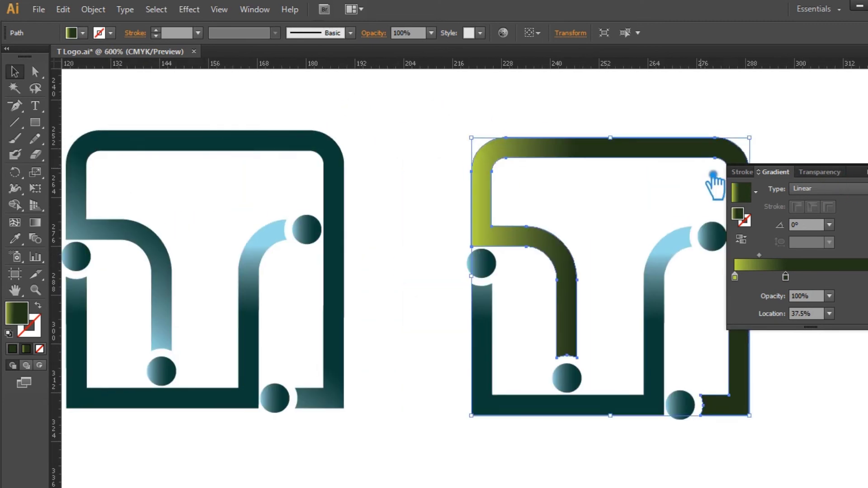
{"action": "left_click", "coordinate": [343, 240]}
{"action": "left_click_drag", "start_coordinate": [462, 330], "coordinate": [444, 339]}
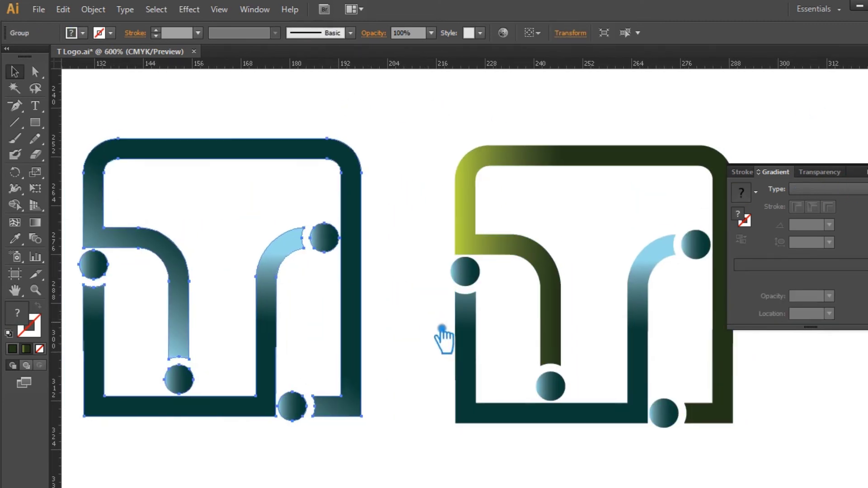
- Run the right frame's gradient from the top-right corner to the lower stem, reversed
{"action": "key", "text": "g"}
{"action": "left_click", "coordinate": [723, 227]}
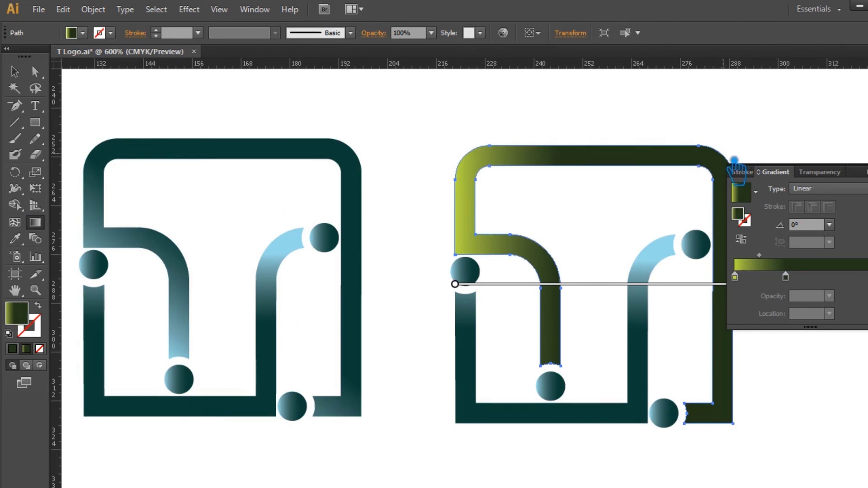
{"action": "left_click_drag", "start_coordinate": [710, 148], "coordinate": [541, 363]}
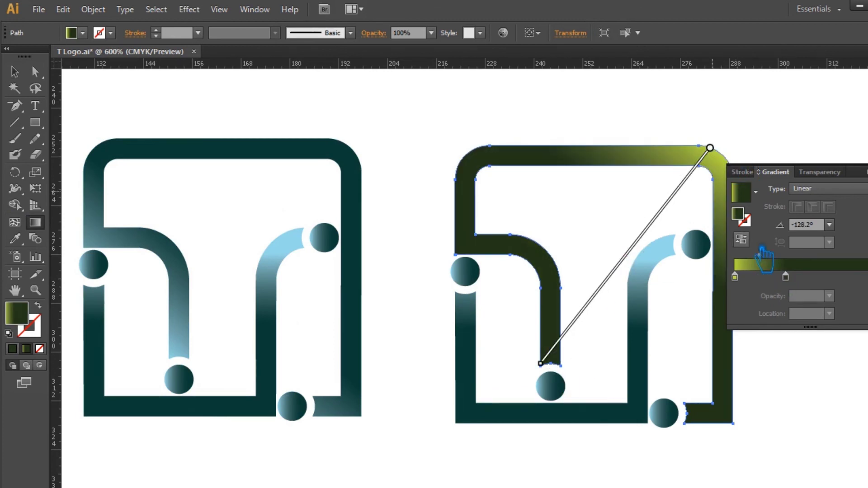
{"action": "left_click", "coordinate": [756, 244]}
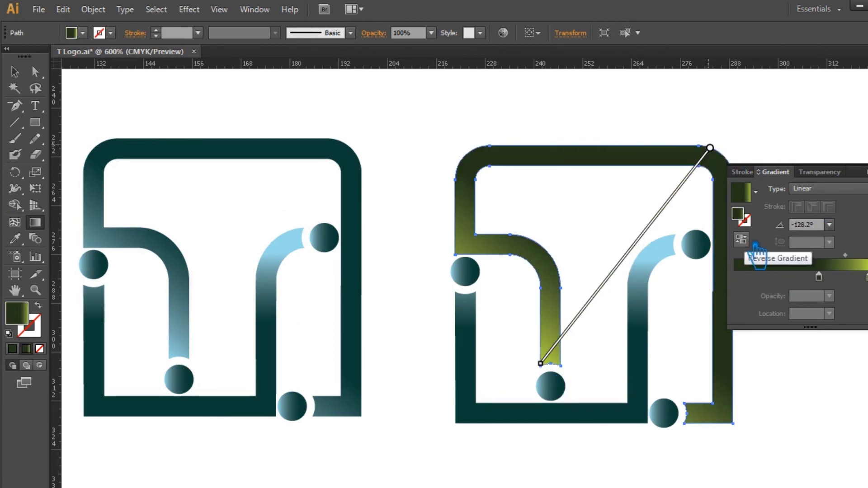
- Eyedrop the frame's olive gradient onto the right logo's inner T
{"action": "left_click", "coordinate": [14, 71]}
{"action": "left_click", "coordinate": [472, 355]}
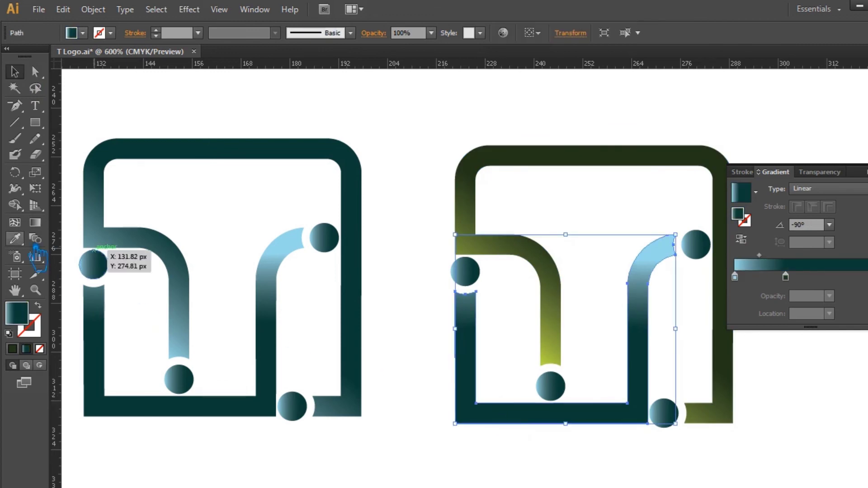
{"action": "key", "text": "i"}
{"action": "left_click", "coordinate": [534, 174]}
- Run the inner T gradient vertically at -90° along the stem with a darker midpoint
{"action": "key", "text": "g"}
{"action": "left_click_drag", "start_coordinate": [684, 245], "coordinate": [471, 426]}
{"action": "left_click", "coordinate": [742, 240]}
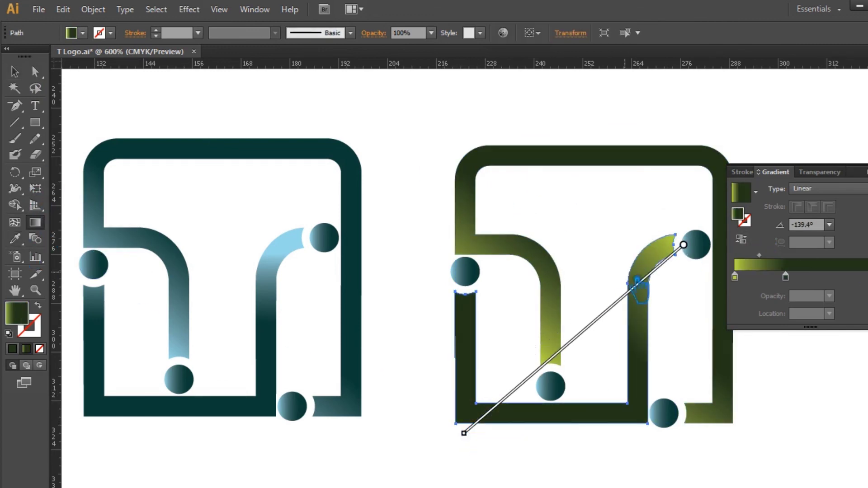
{"action": "left_click_drag", "start_coordinate": [556, 236], "coordinate": [557, 428]}
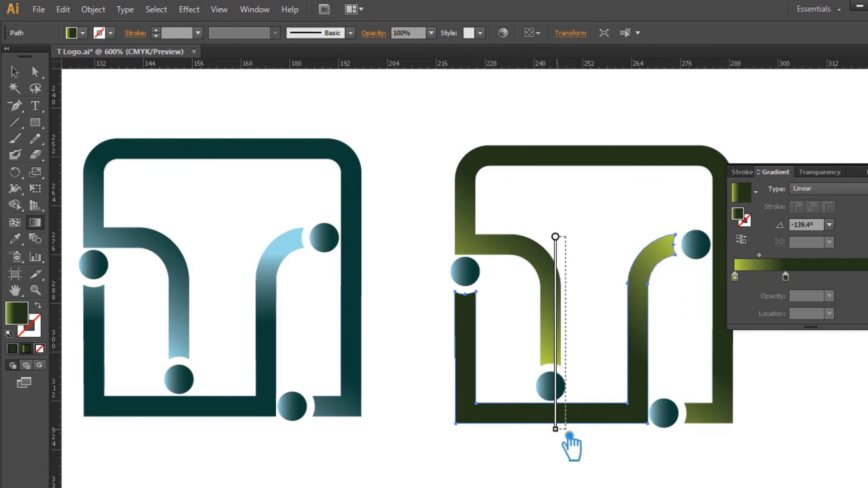
{"action": "left_click_drag", "start_coordinate": [565, 246], "coordinate": [565, 423]}
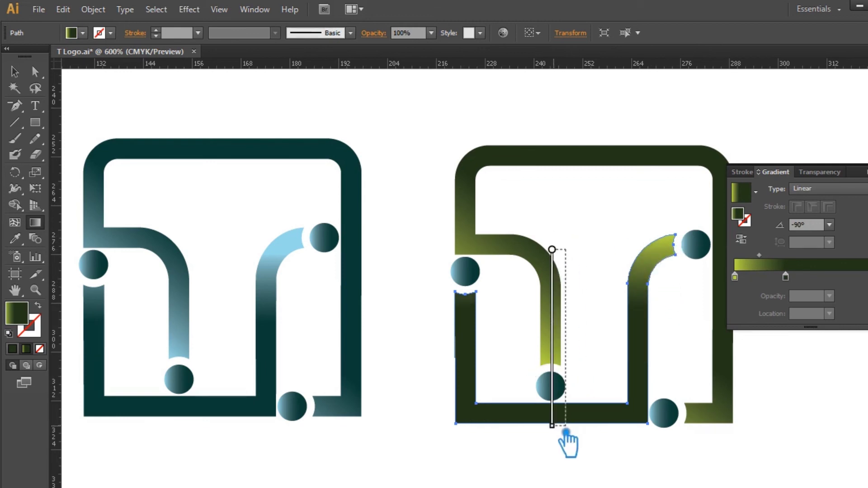
{"action": "left_click_drag", "start_coordinate": [580, 251], "coordinate": [579, 247]}
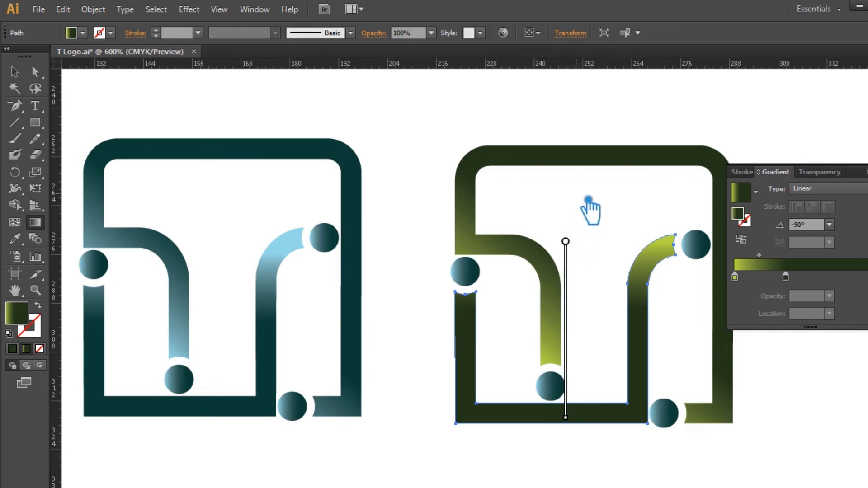
{"action": "left_click_drag", "start_coordinate": [573, 279], "coordinate": [573, 269]}
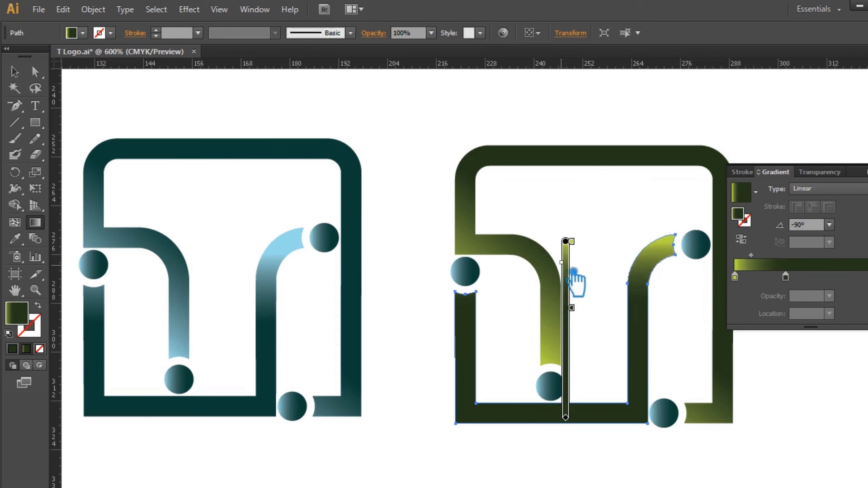
{"action": "left_click", "coordinate": [15, 72]}
{"action": "left_click", "coordinate": [91, 121]}
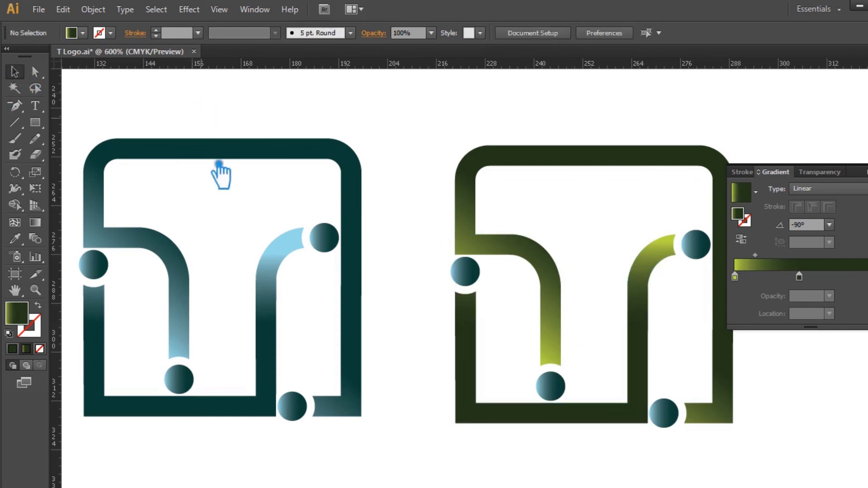
- Ungroup the left logo; set inner T gradient stops to 27.19% and 57.21%, midpoint 40.89%
{"action": "left_click", "coordinate": [285, 299]}
{"action": "right_click", "coordinate": [325, 284]}
{"action": "left_click", "coordinate": [330, 310]}
{"action": "left_click", "coordinate": [301, 278]}
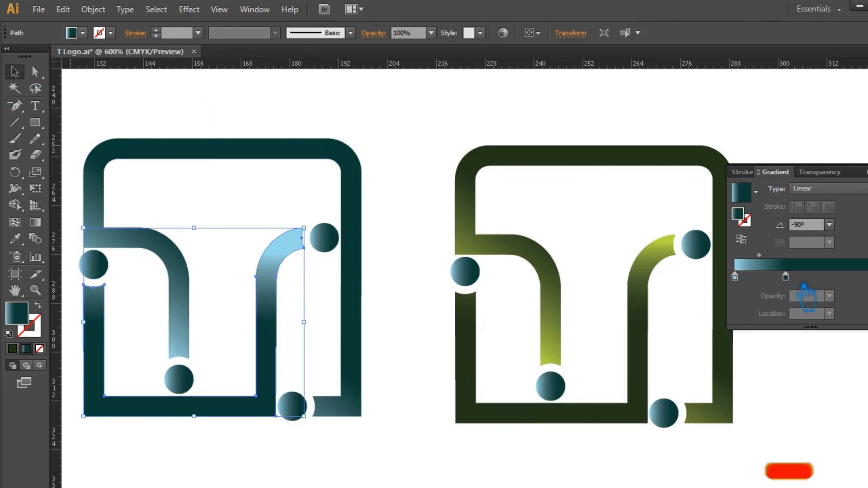
{"action": "left_click_drag", "start_coordinate": [785, 277], "coordinate": [771, 271]}
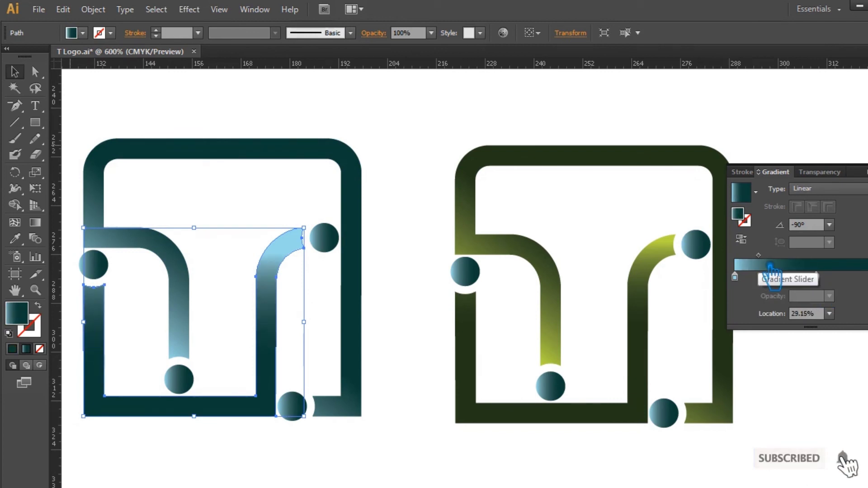
{"action": "left_click_drag", "start_coordinate": [782, 271], "coordinate": [778, 270]}
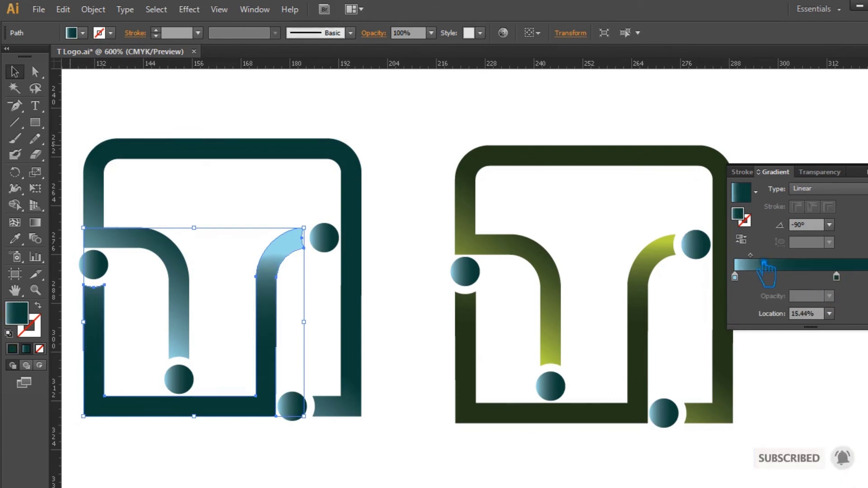
{"action": "mouse_move", "coordinate": [836, 276]}
{"action": "left_mouse_down"}
{"action": "mouse_move", "coordinate": [812, 277]}
{"action": "mouse_move", "coordinate": [826, 285]}
{"action": "mouse_move", "coordinate": [808, 297]}
{"action": "left_mouse_up"}
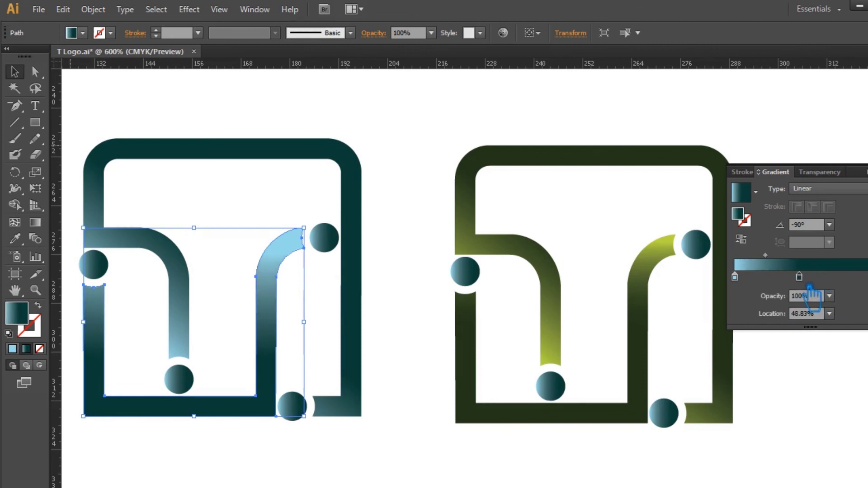
{"action": "left_click", "coordinate": [772, 267]}
{"action": "left_click", "coordinate": [381, 122]}
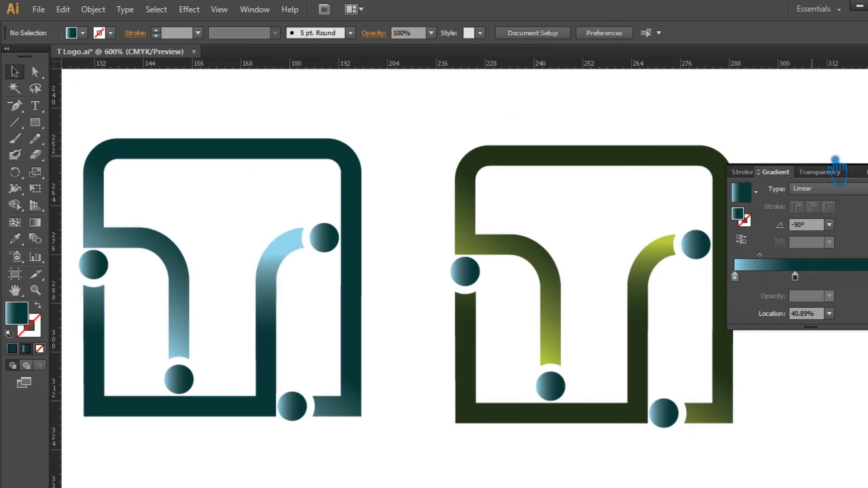
- Eyedrop the dark olive gradient onto the right logo's dots
{"action": "left_click", "coordinate": [695, 244]}
{"action": "key", "text": "i"}
{"action": "left_click", "coordinate": [519, 175]}
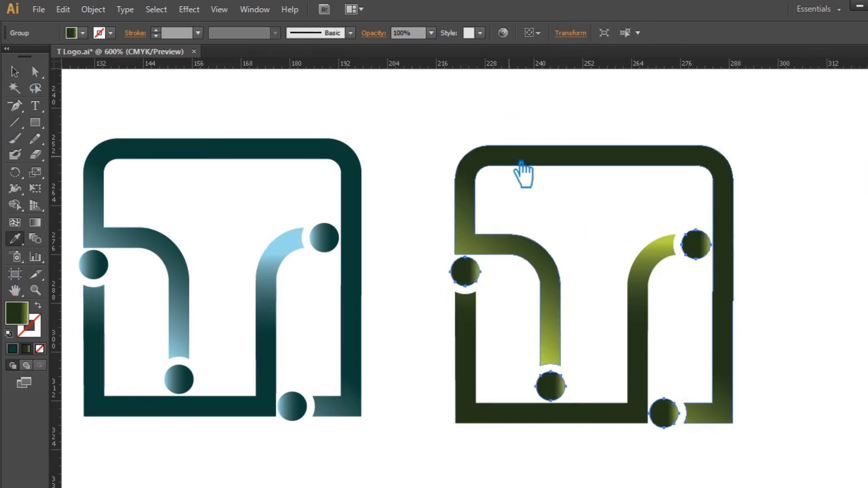
- Copy the left dots' gradient onto the right logo's dots and make its light stop yellow-green
{"action": "key", "text": "ctrl+F9"}
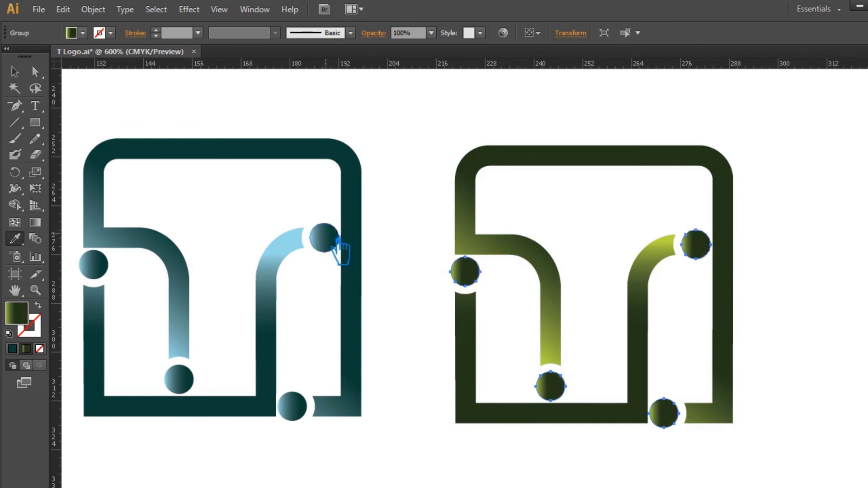
{"action": "left_click", "coordinate": [333, 244]}
{"action": "key", "text": "v"}
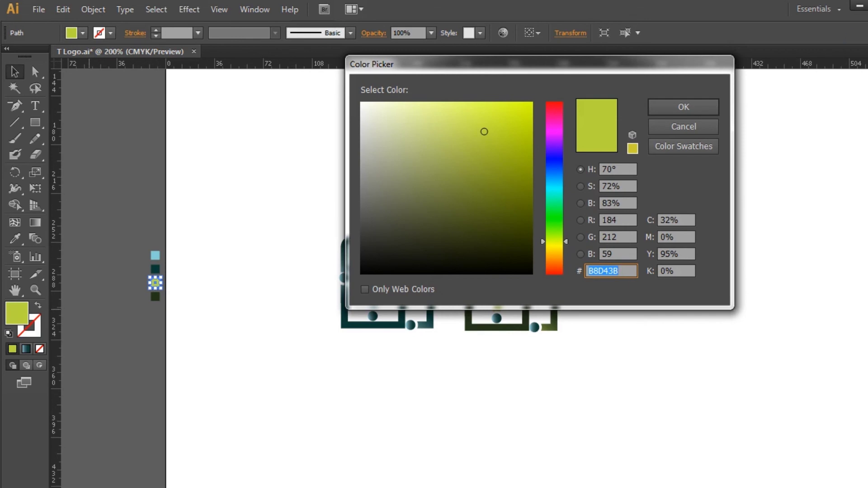
{"action": "left_click", "coordinate": [557, 285]}
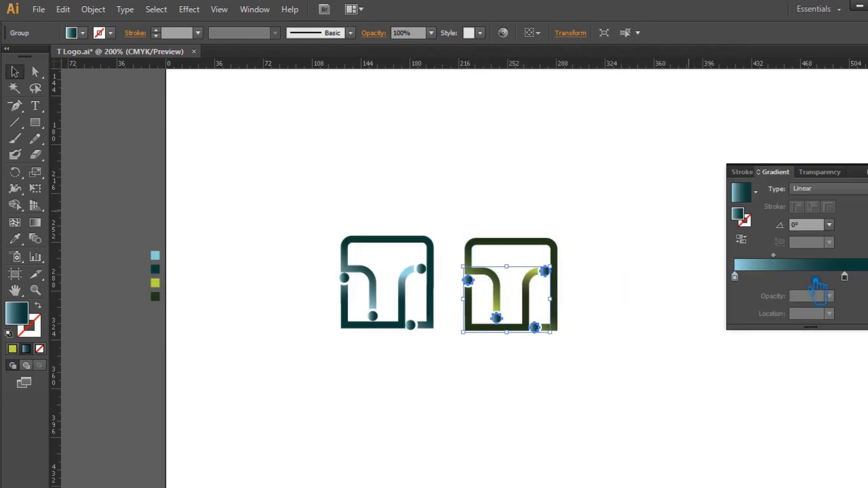
{"action": "left_click", "coordinate": [735, 276]}
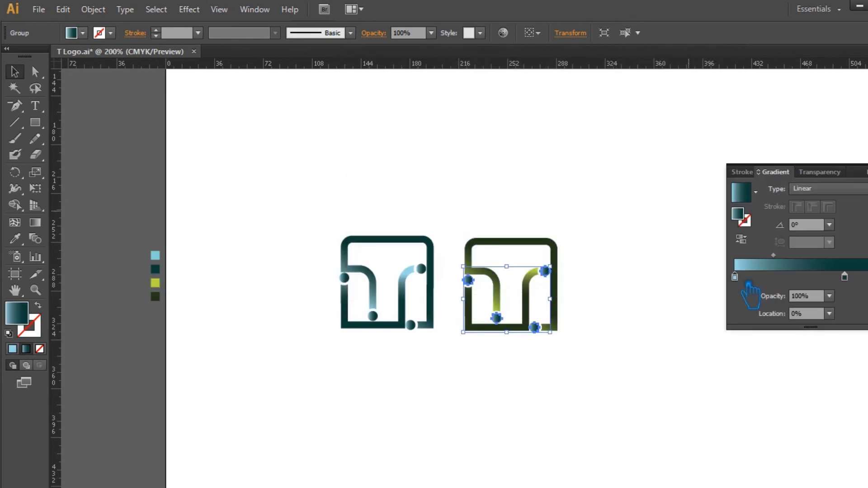
{"action": "double_click", "coordinate": [751, 221]}
{"action": "left_click", "coordinate": [686, 114]}
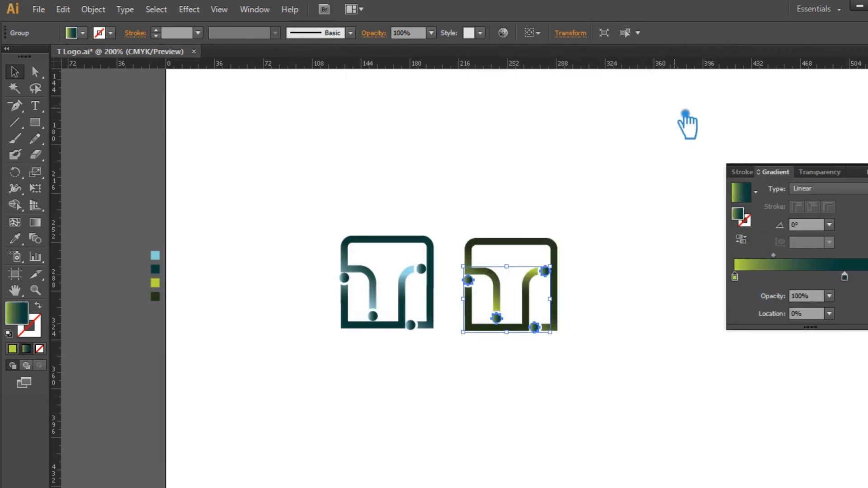
- Read the dark green #223419 from the sample square and apply it to the dark gradient stop
{"action": "left_click", "coordinate": [155, 297]}
{"action": "double_click", "coordinate": [16, 313]}
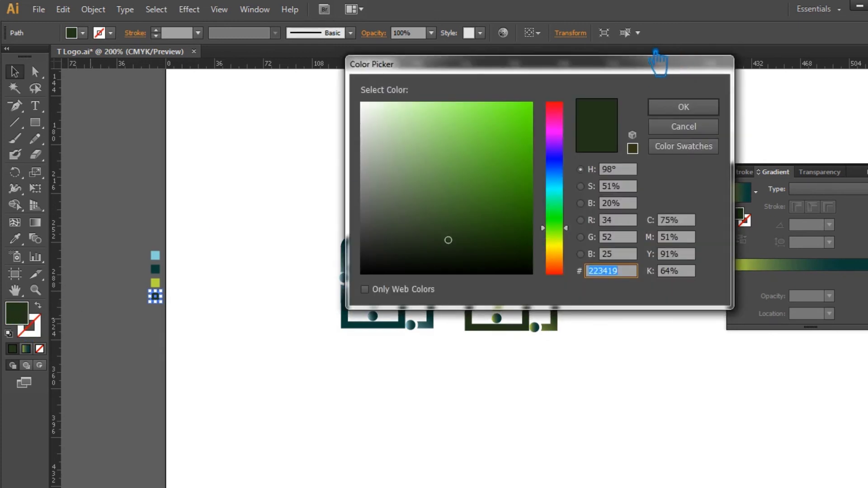
{"action": "left_click", "coordinate": [668, 107]}
{"action": "left_click", "coordinate": [550, 274]}
{"action": "double_click", "coordinate": [738, 214]}
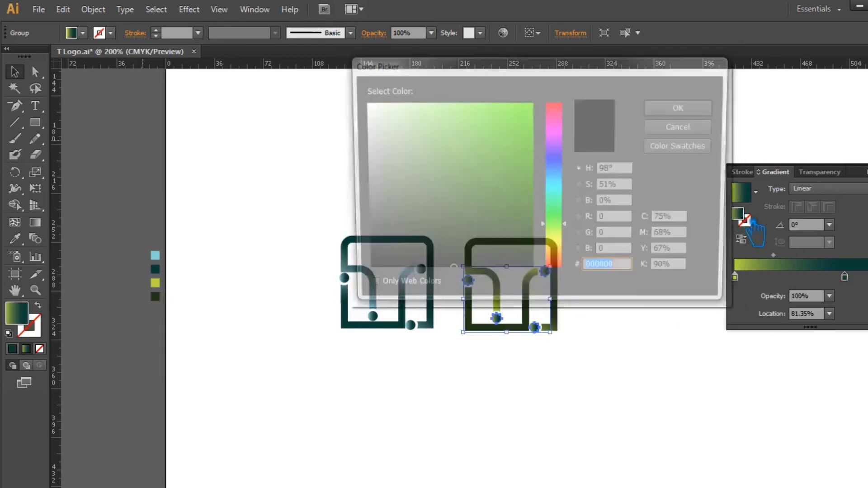
{"action": "left_click", "coordinate": [682, 111]}
- Deselect, hide the panels, zoom in on the logos and select the whole right logo
{"action": "left_click", "coordinate": [683, 226]}
{"action": "key", "text": "shift+Tab"}
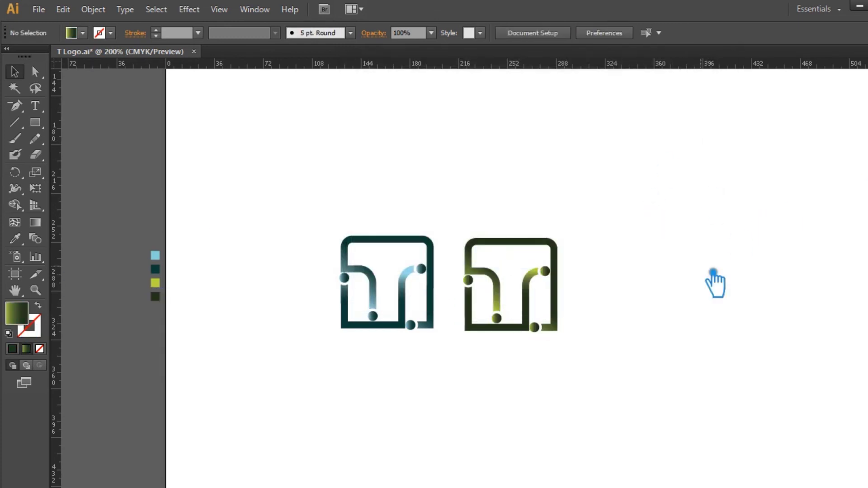
{"action": "key", "text": "ctrl+plus"}
{"action": "key", "text": "ctrl+plus"}
{"action": "key", "text": "ctrl+plus"}
{"action": "left_click_drag", "start_coordinate": [764, 458], "coordinate": [520, 181]}
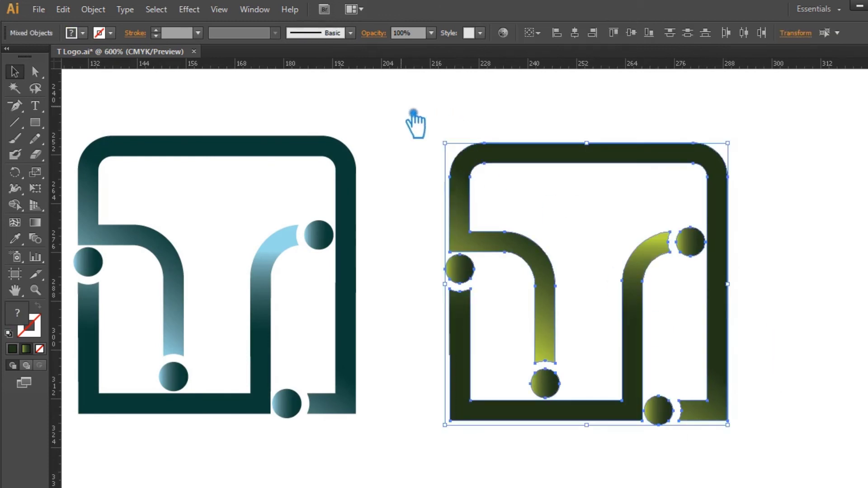